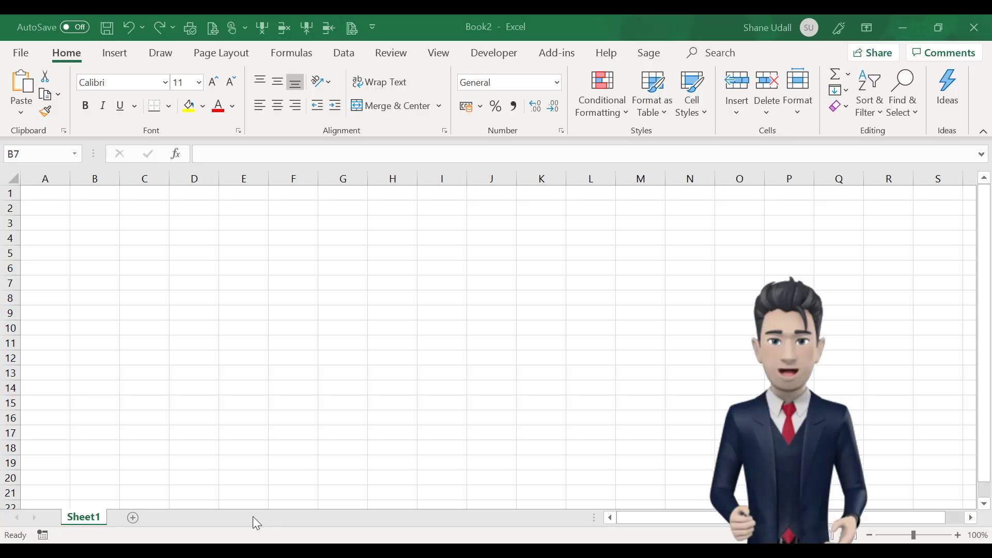
Type the headers Date, Transaction, Description, Analysis, Reference and Value into B7 through G7.
{"action": "left_click", "coordinate": [97, 288]}
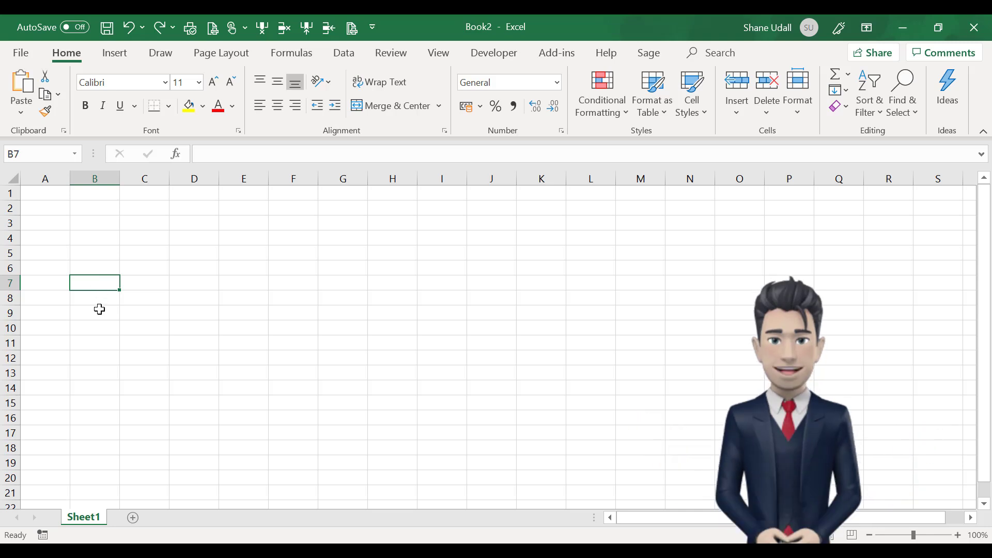
{"action": "type", "text": "Date"}
{"action": "key", "text": "Tab"}
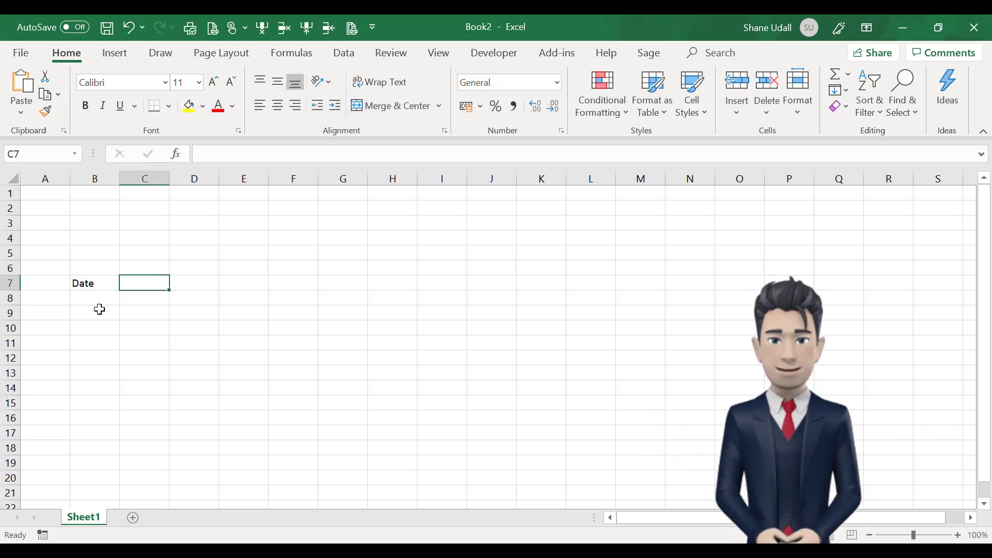
{"action": "type", "text": "Transaction"}
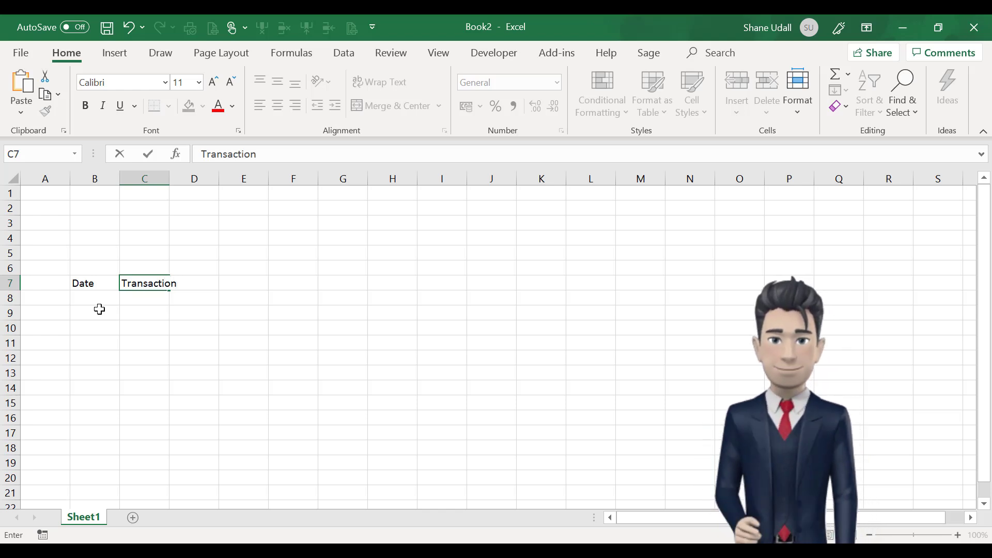
{"action": "key", "text": "Tab"}
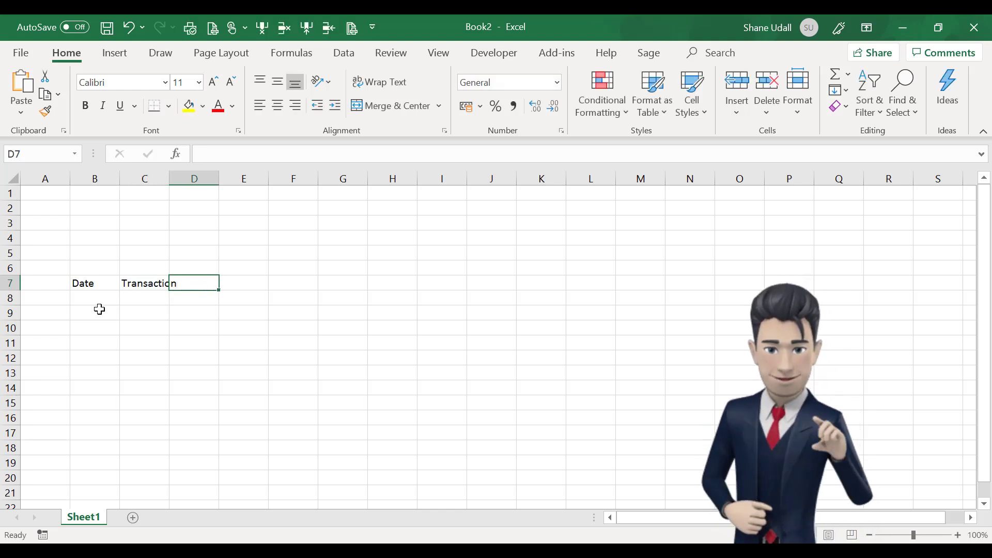
{"action": "type", "text": "Description"}
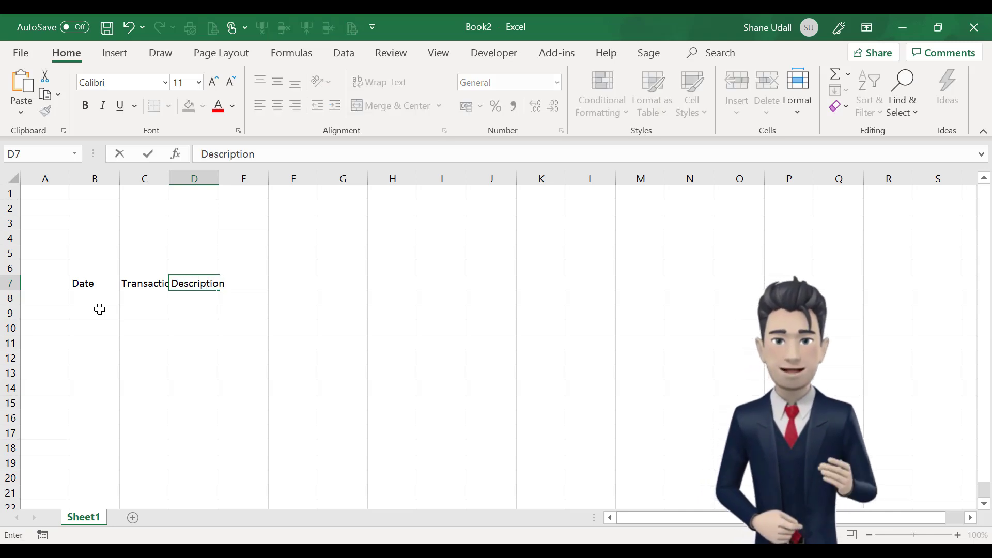
{"action": "key", "text": "Tab"}
{"action": "type", "text": "A"}
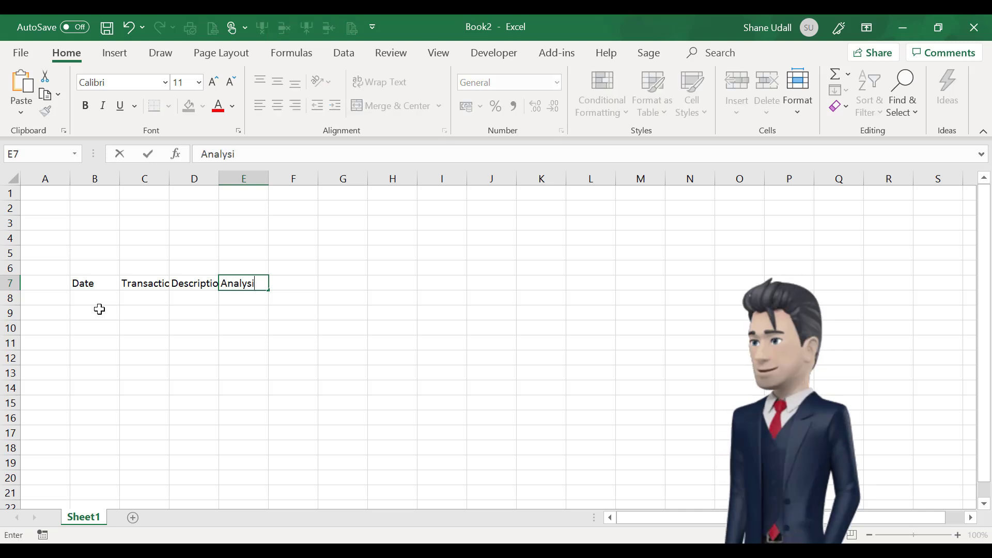
{"action": "key", "text": "Tab"}
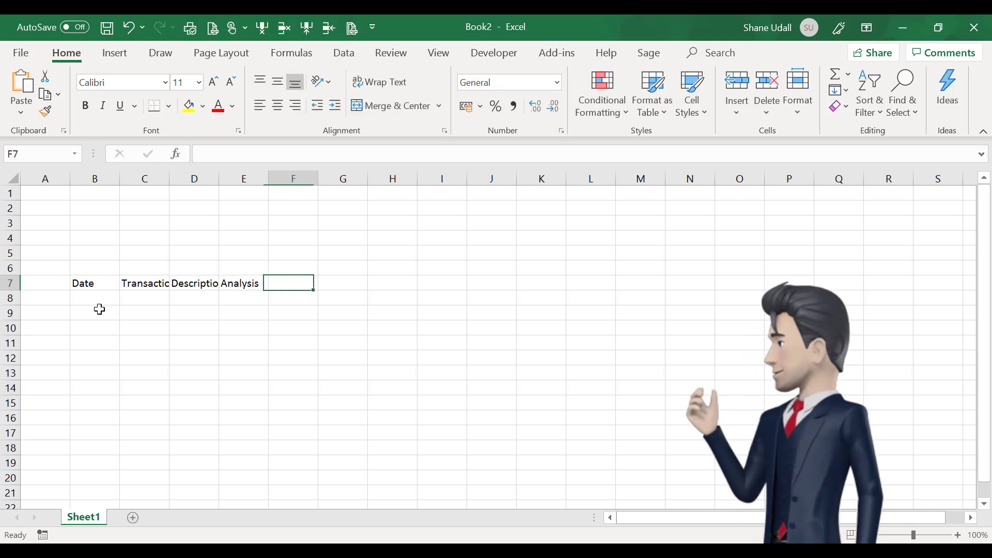
{"action": "type", "text": "Reference"}
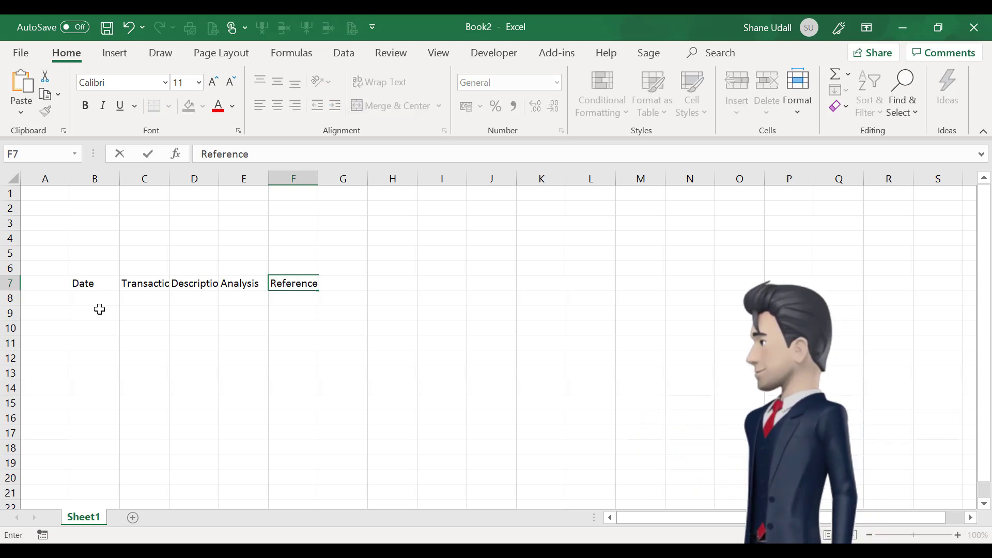
{"action": "key", "text": "Tab"}
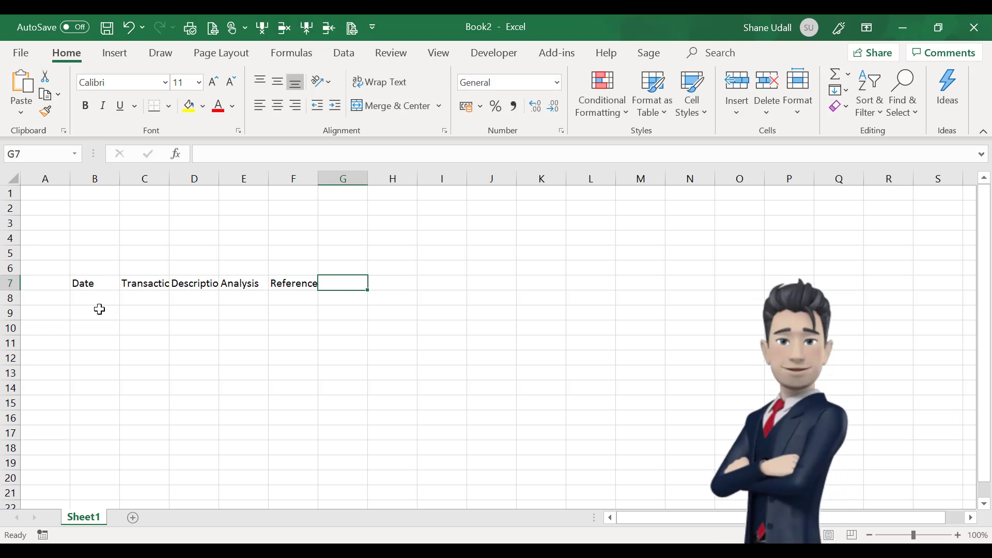
{"action": "type", "text": "Value"}
{"action": "key", "text": "Return"}
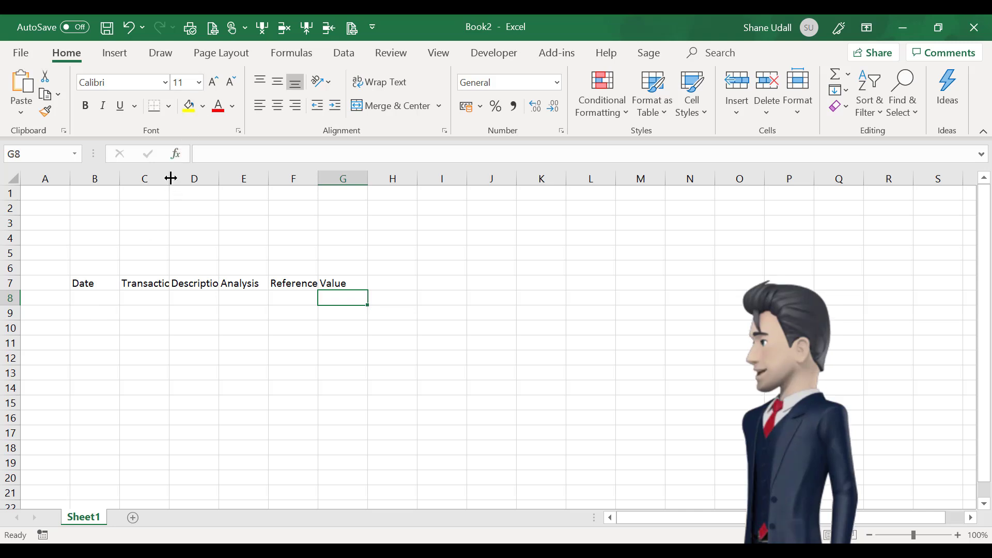
Widen columns C and D so Transaction and longer descriptions display fully.
{"action": "left_click_drag", "start_coordinate": [169, 178], "coordinate": [554, 190]}
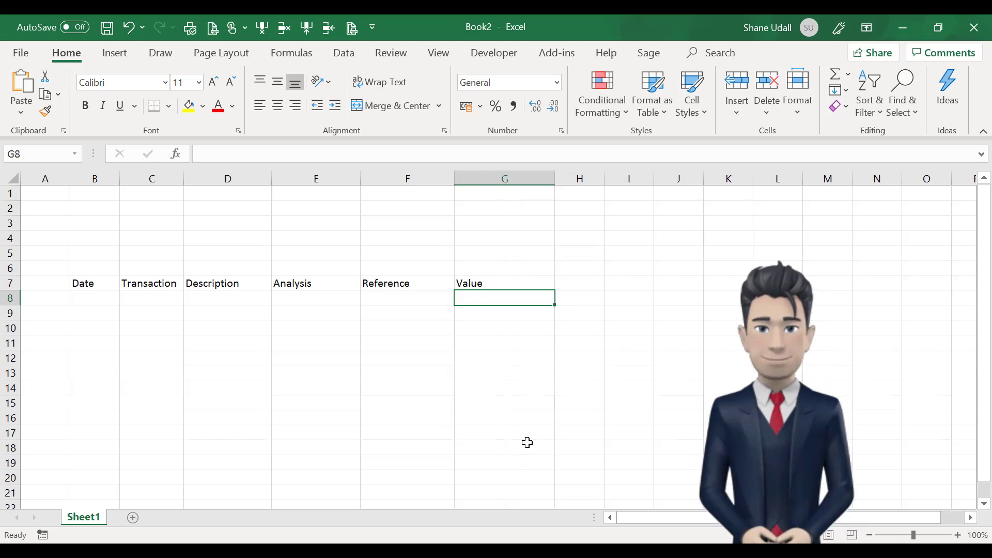
{"action": "left_click_drag", "start_coordinate": [267, 180], "coordinate": [302, 187]}
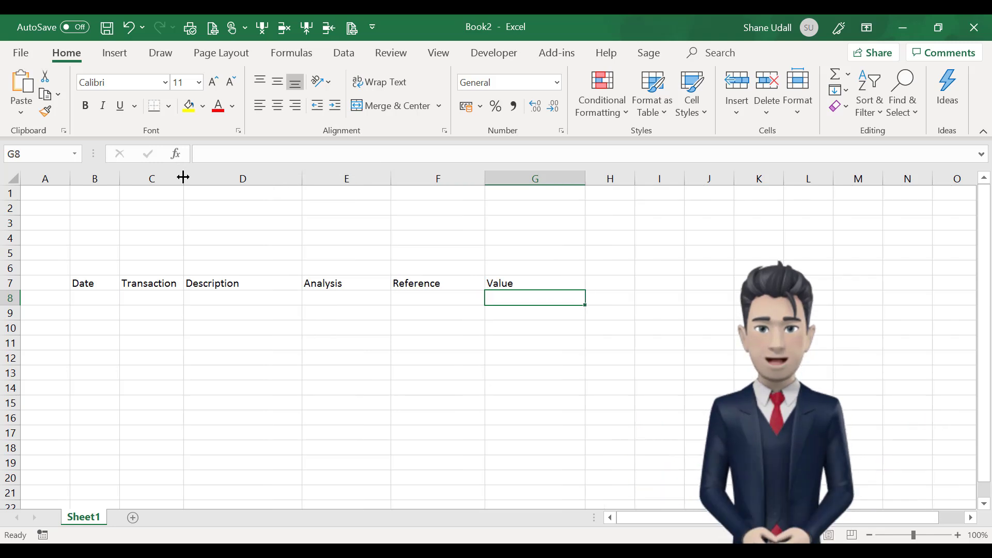
{"action": "left_click_drag", "start_coordinate": [181, 177], "coordinate": [207, 185]}
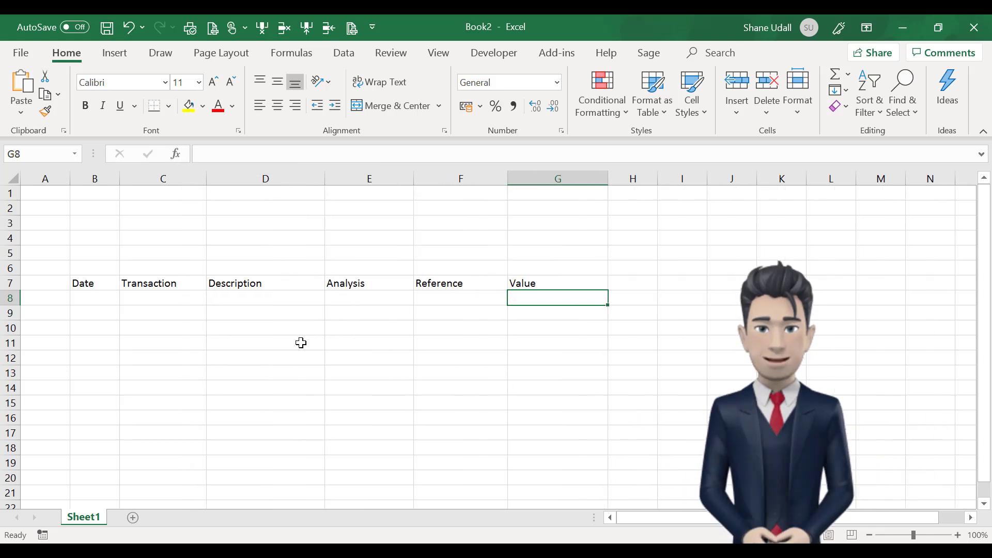
{"action": "left_click", "coordinate": [82, 298]}
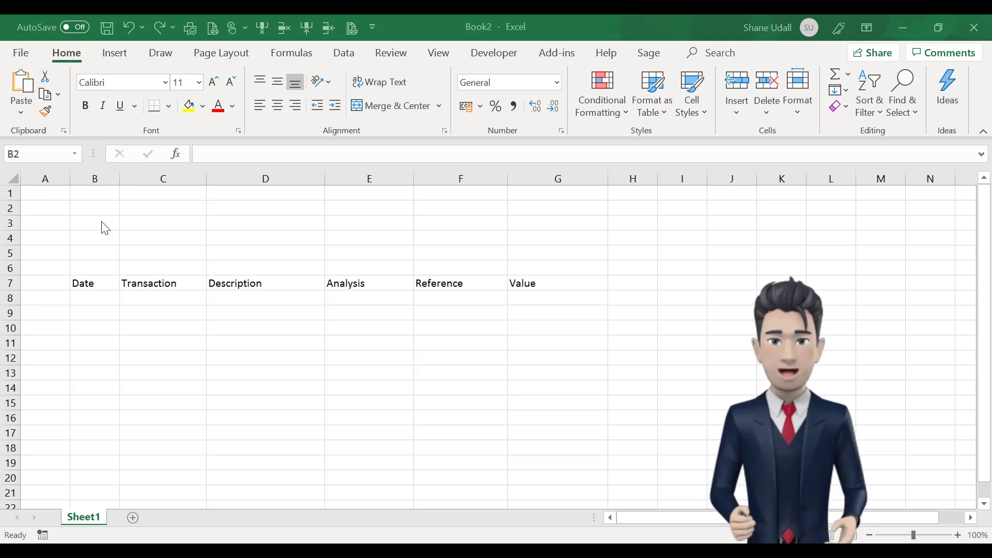
Enter the title 'Highfield Widgets - Accounts for 2019' in cell B2.
{"action": "left_click", "coordinate": [94, 209]}
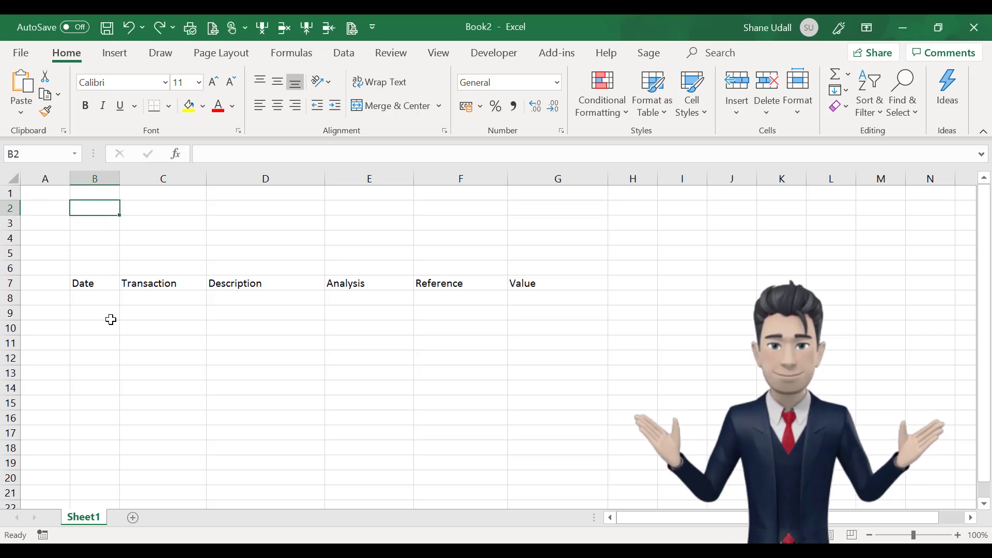
{"action": "type", "text": "Highfield Widg"}
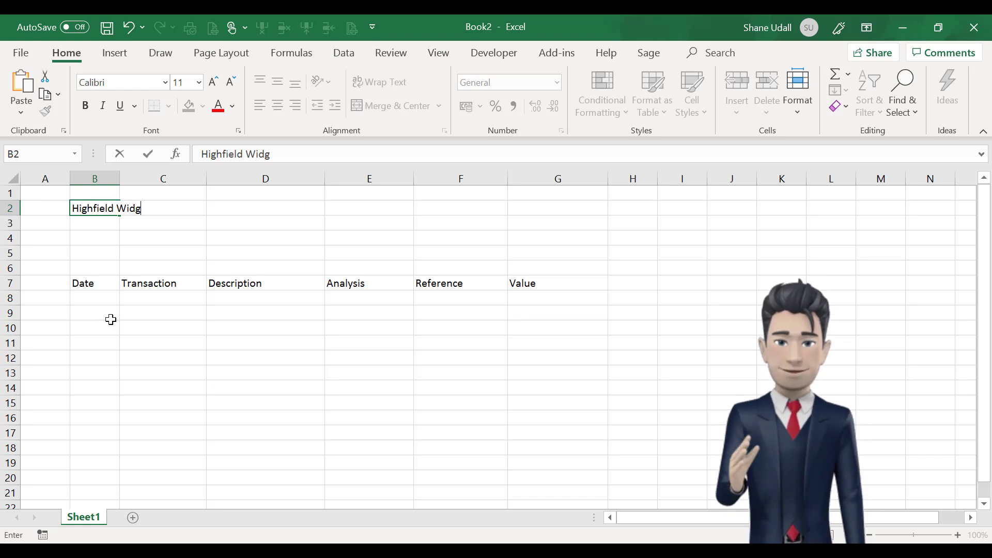
{"action": "type", "text": "ets  -  "}
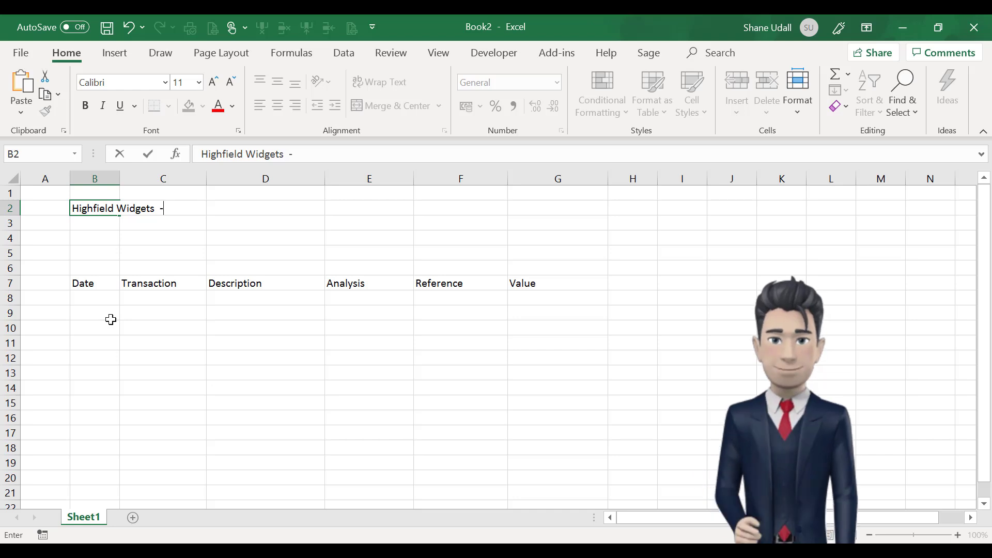
{"action": "type", "text": "Accounts for 2019"}
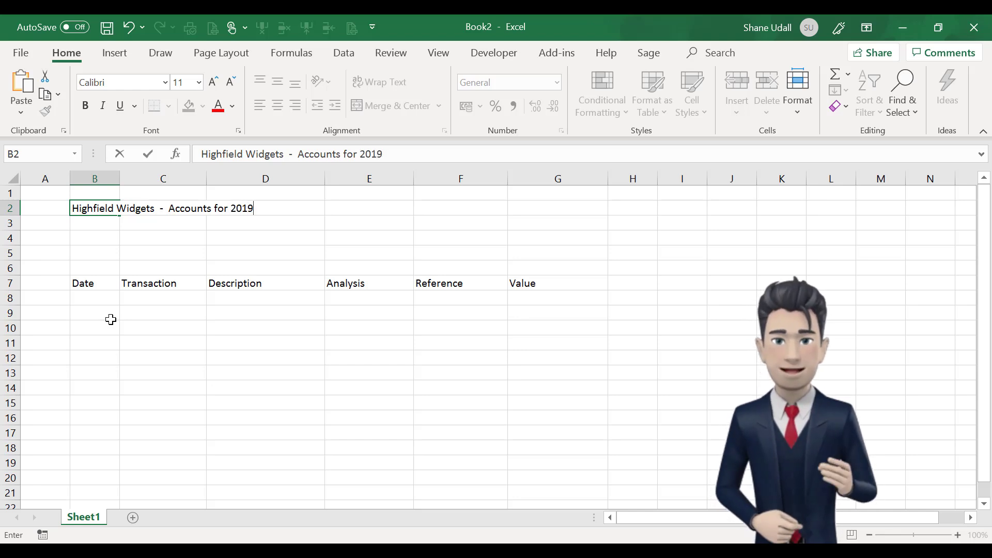
{"action": "key", "text": "Return"}
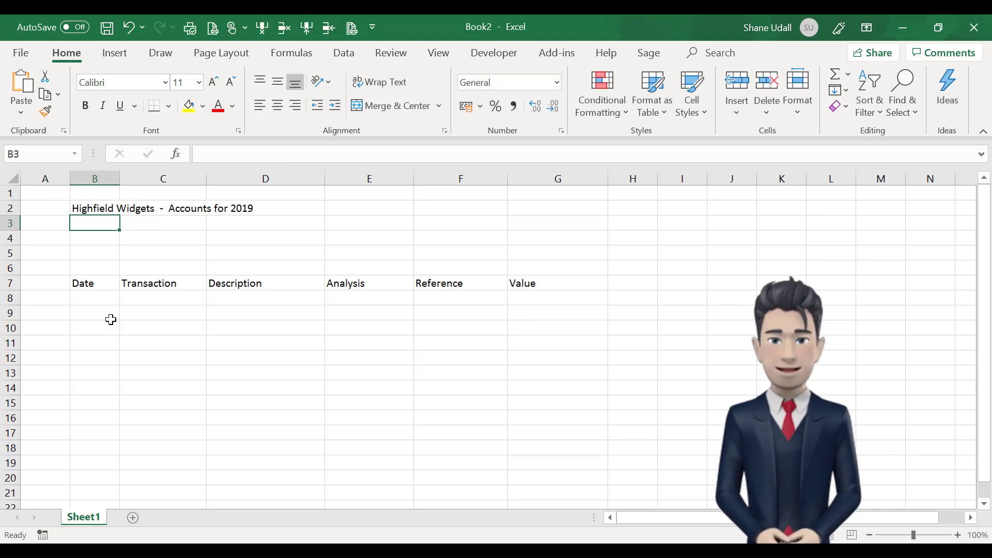
Add Start Date 01/01/2019 and End Date 31/12/2019 beneath the title.
{"action": "type", "text": "St"}
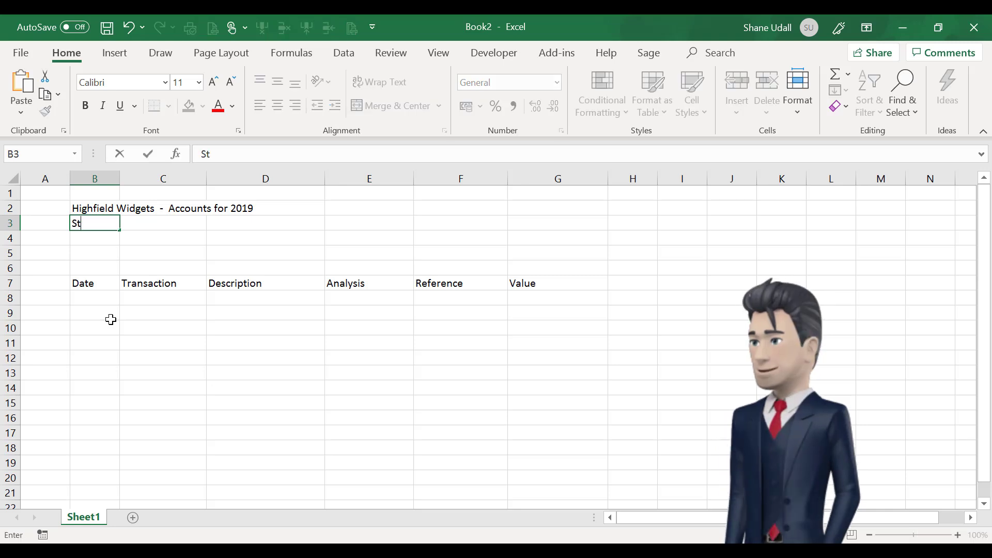
{"action": "type", "text": "art Date"}
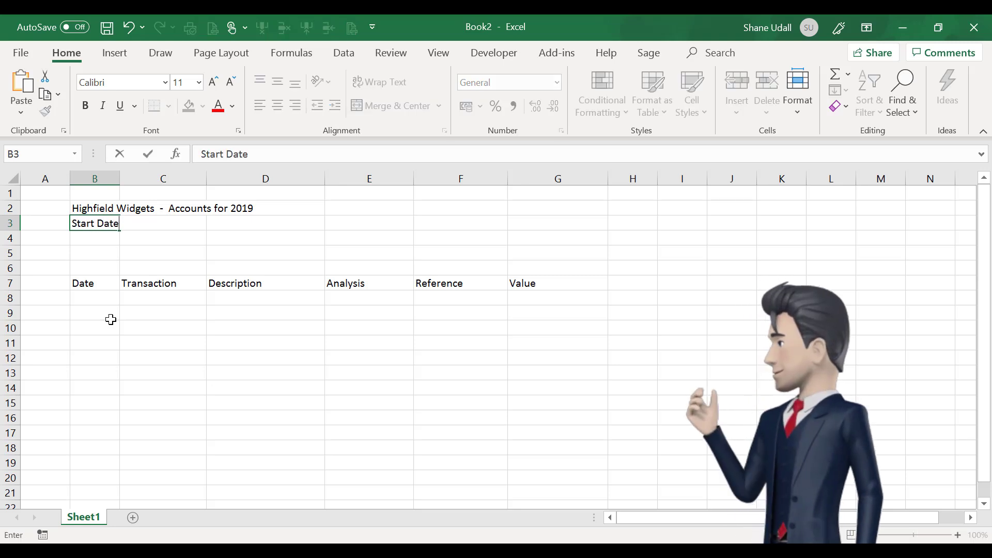
{"action": "key", "text": "Tab"}
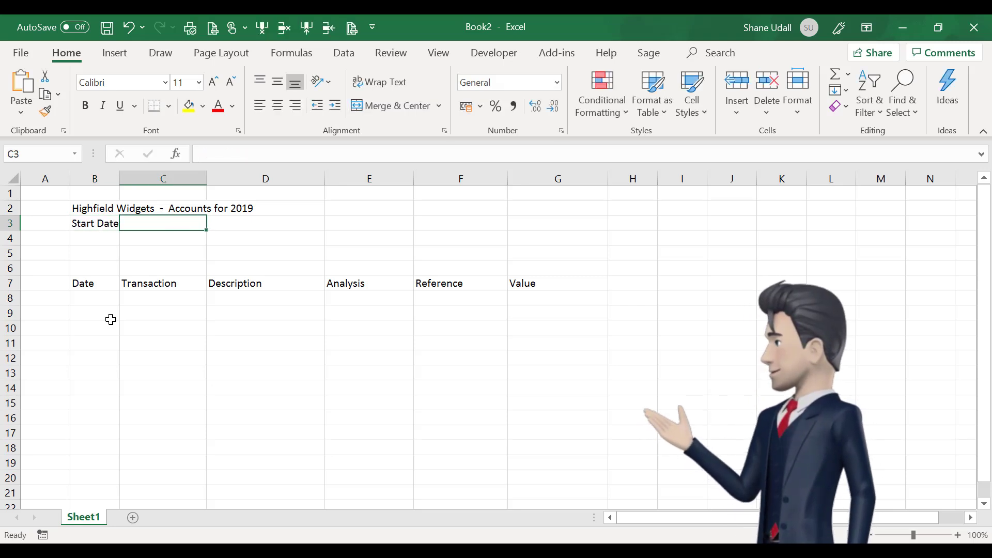
{"action": "type", "text": "1/1/19"}
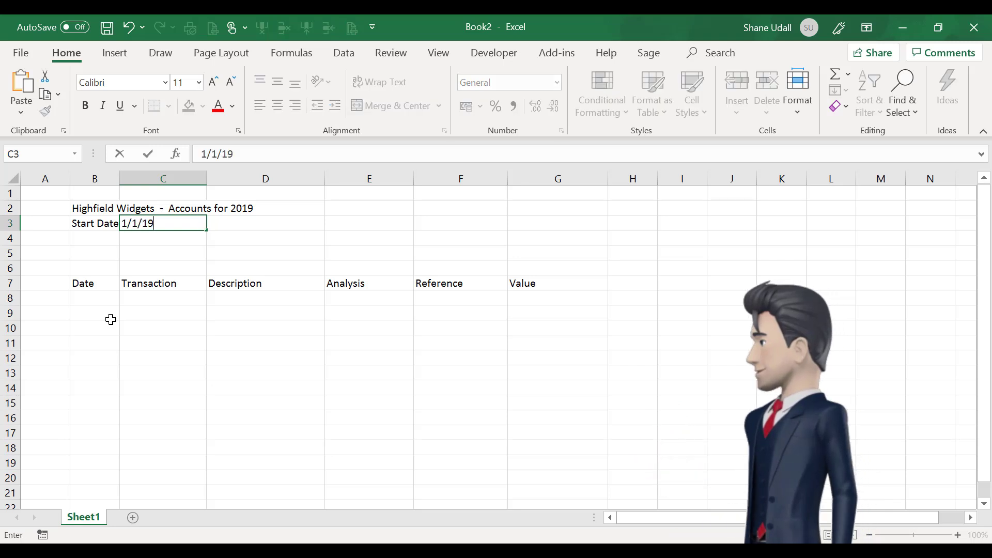
{"action": "key", "text": "Return"}
{"action": "type", "text": "E"}
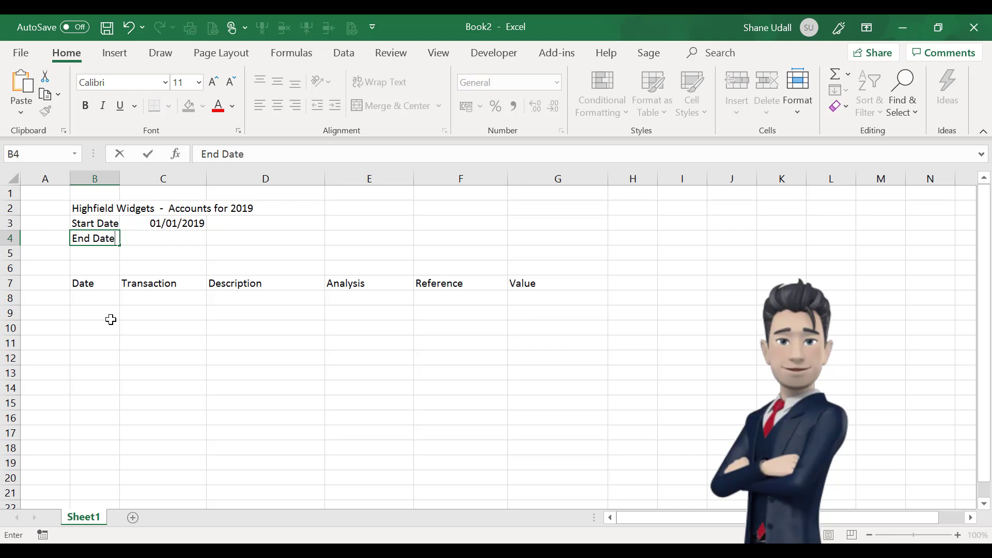
{"action": "type", "text": "nd Date"}
{"action": "key", "text": "Tab"}
{"action": "type", "text": "31/"}
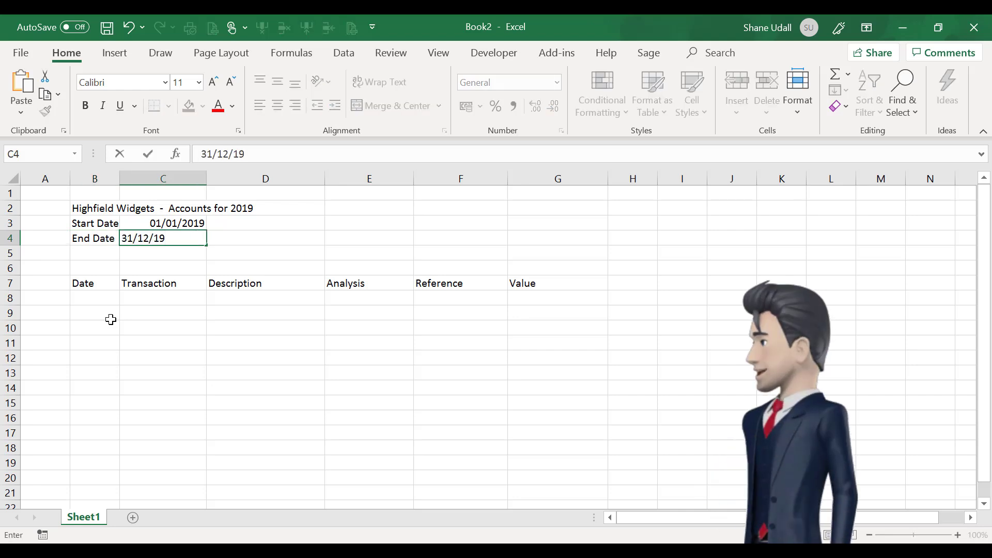
{"action": "key", "text": "Return"}
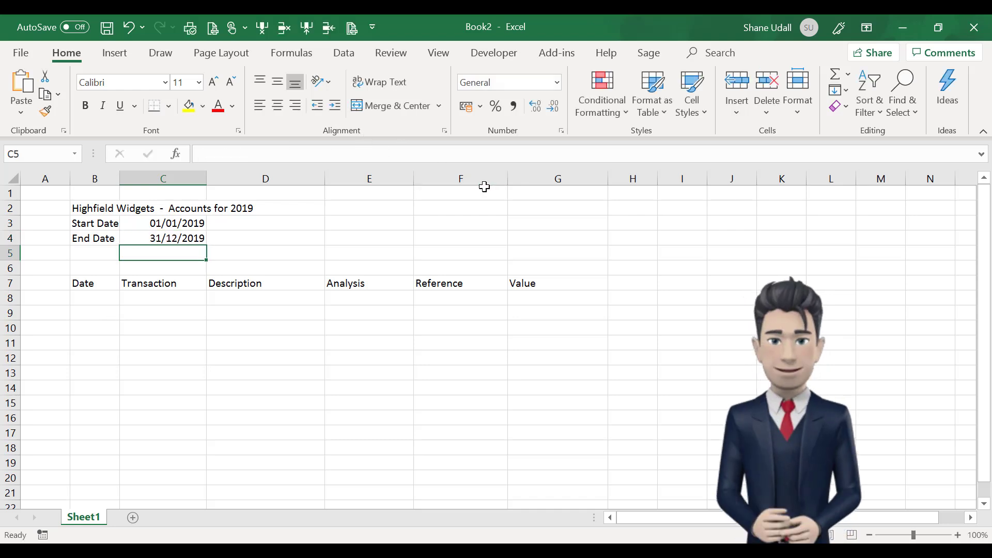
Fill F2:F5 with Open Balance, HSBC - Receipts, HSBC - Payments, Close Balance, and put 100 in G2.
{"action": "left_click", "coordinate": [481, 212]}
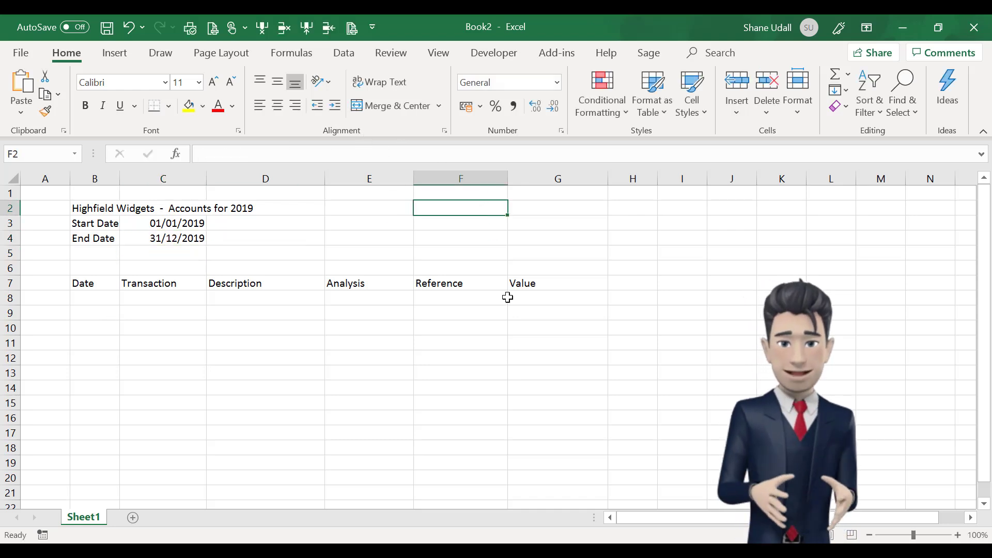
{"action": "type", "text": "Open Balance"}
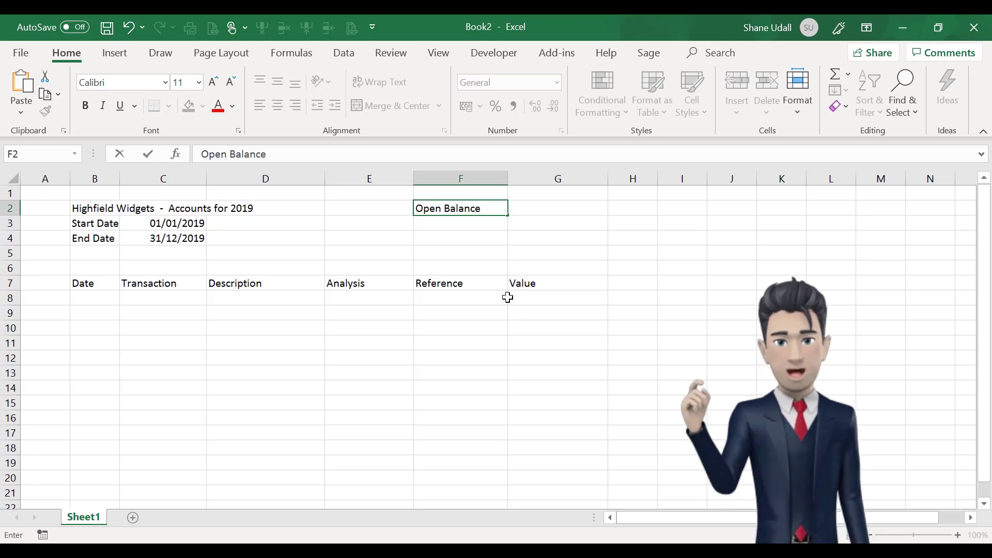
{"action": "key", "text": "Return"}
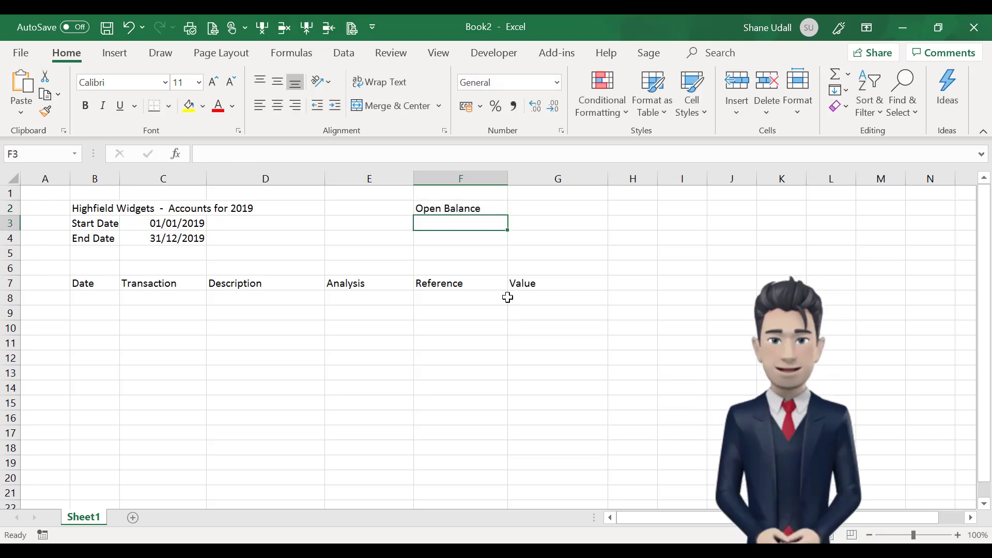
{"action": "type", "text": "HSBC"}
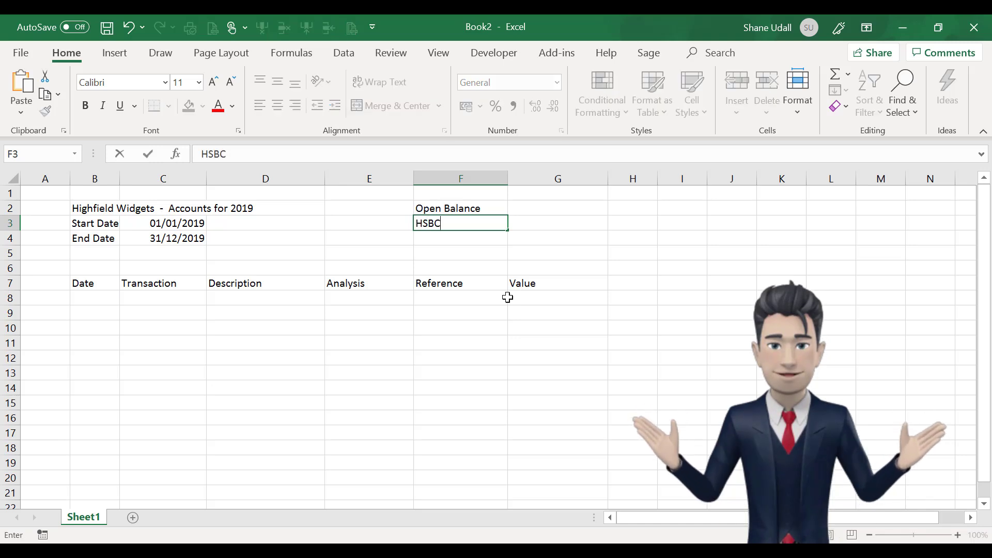
{"action": "type", "text": " - Receipts"}
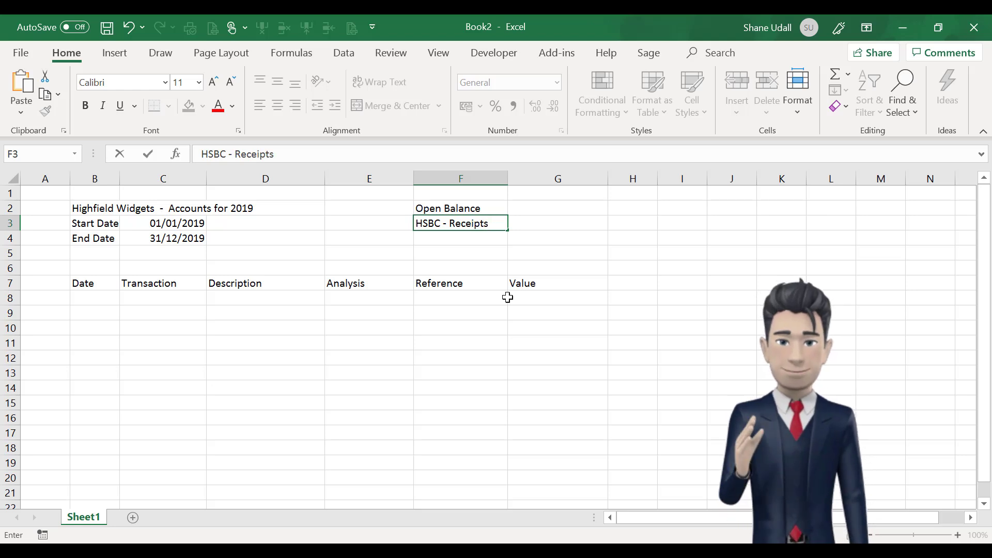
{"action": "key", "text": "Return"}
{"action": "type", "text": "H"}
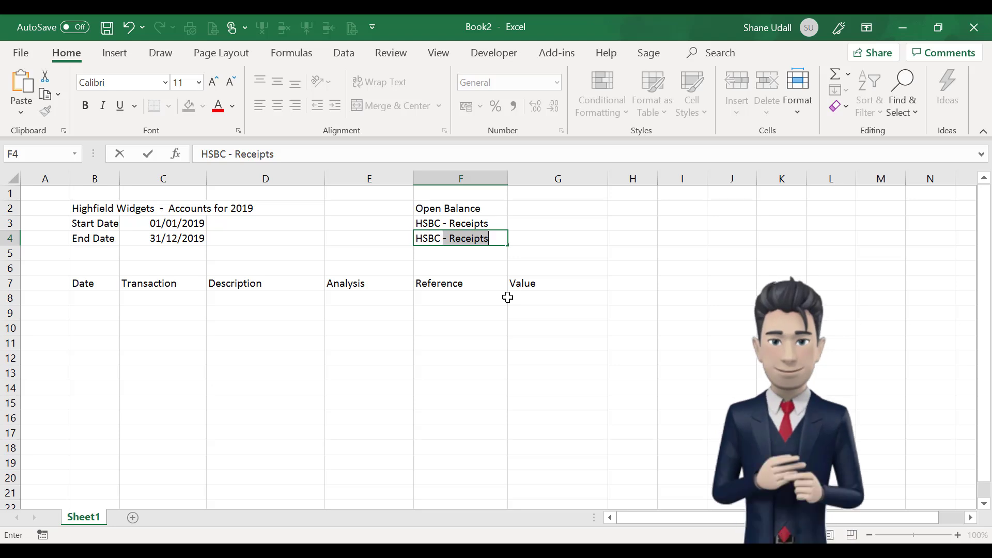
{"action": "type", "text": "SBC - Payme"}
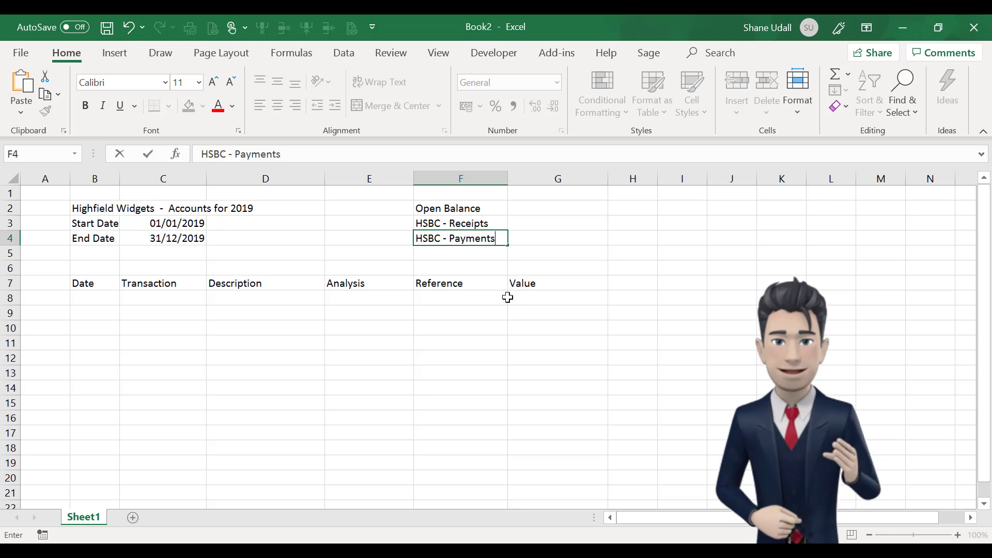
{"action": "type", "text": "nts"}
{"action": "key", "text": "Return"}
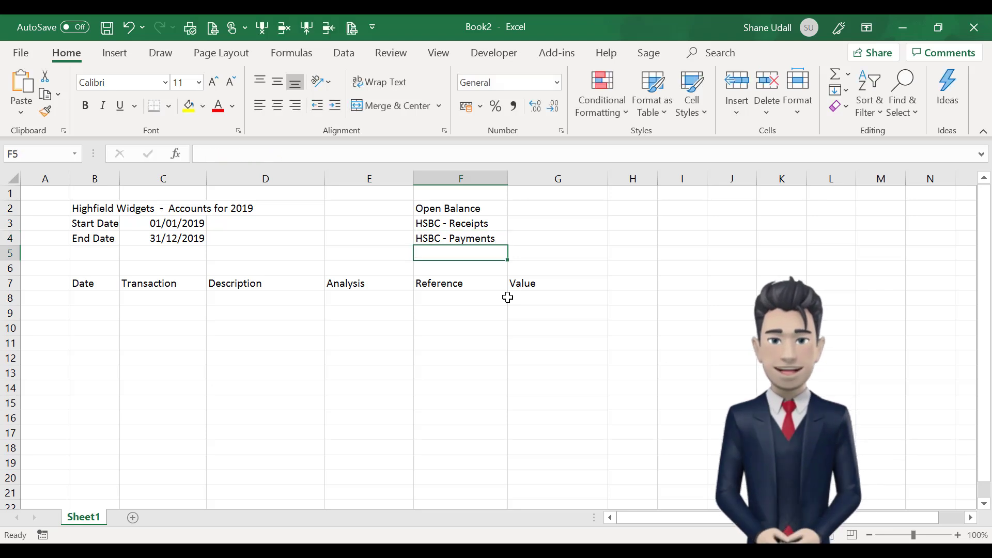
{"action": "type", "text": "Clo"}
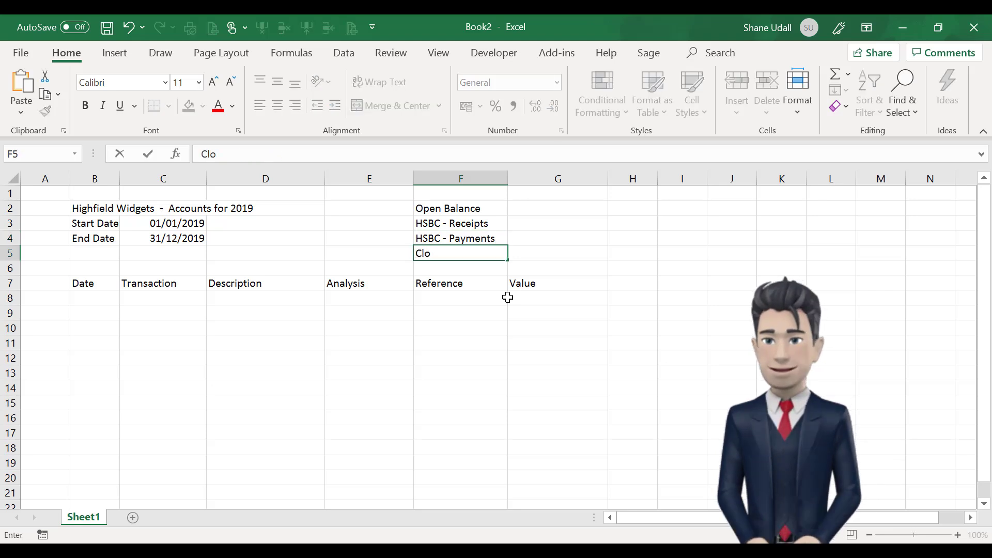
{"action": "type", "text": "se Balance"}
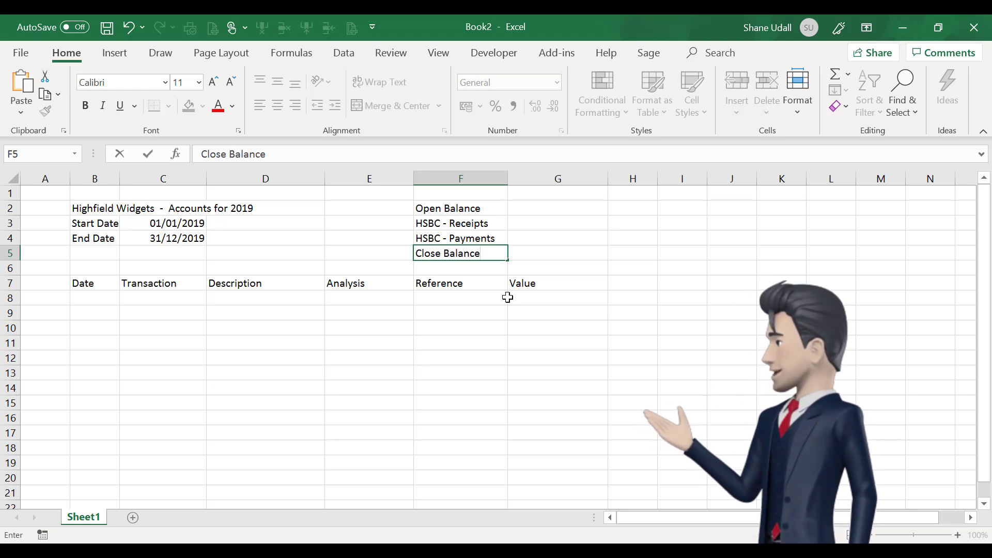
{"action": "key", "text": "Return"}
{"action": "left_click", "coordinate": [562, 206]}
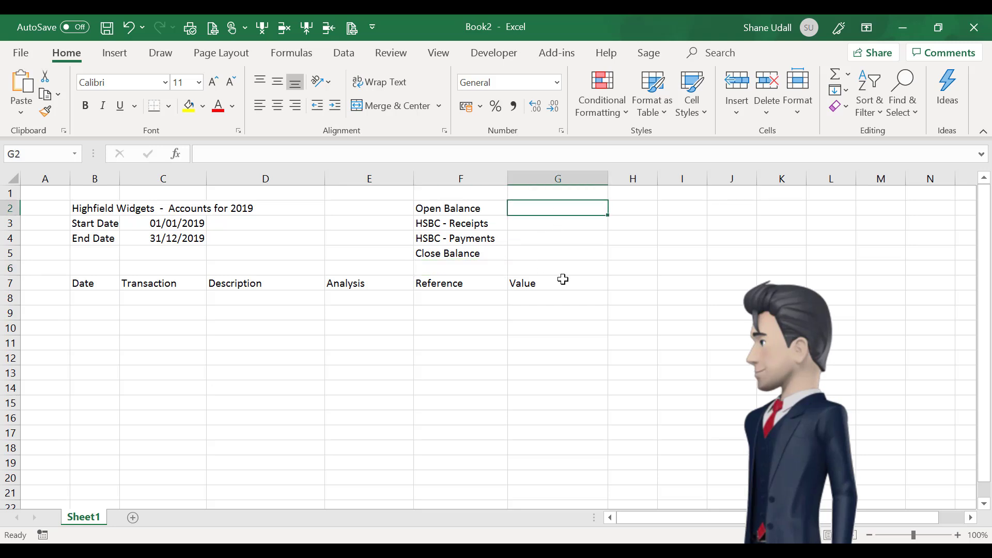
{"action": "type", "text": "100"}
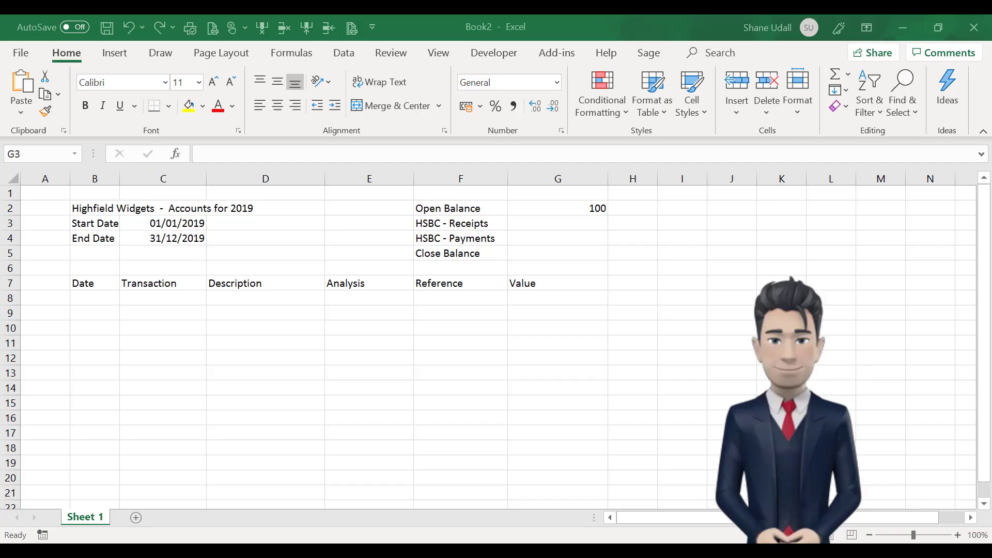
Rename the first sheet to Accounts.
{"action": "left_click", "coordinate": [89, 519]}
{"action": "double_click", "coordinate": [89, 518]}
{"action": "type", "text": "Acc"}
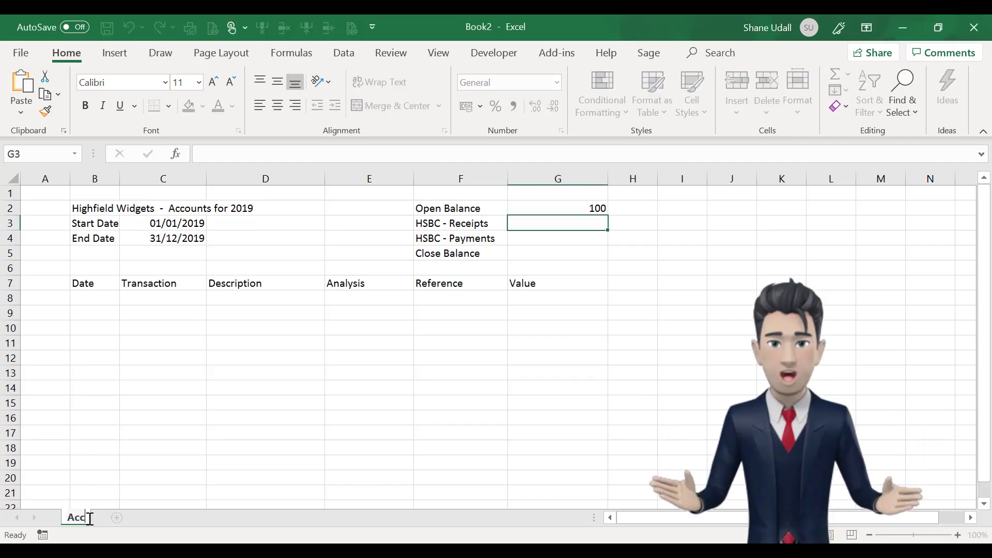
{"action": "type", "text": "ounts"}
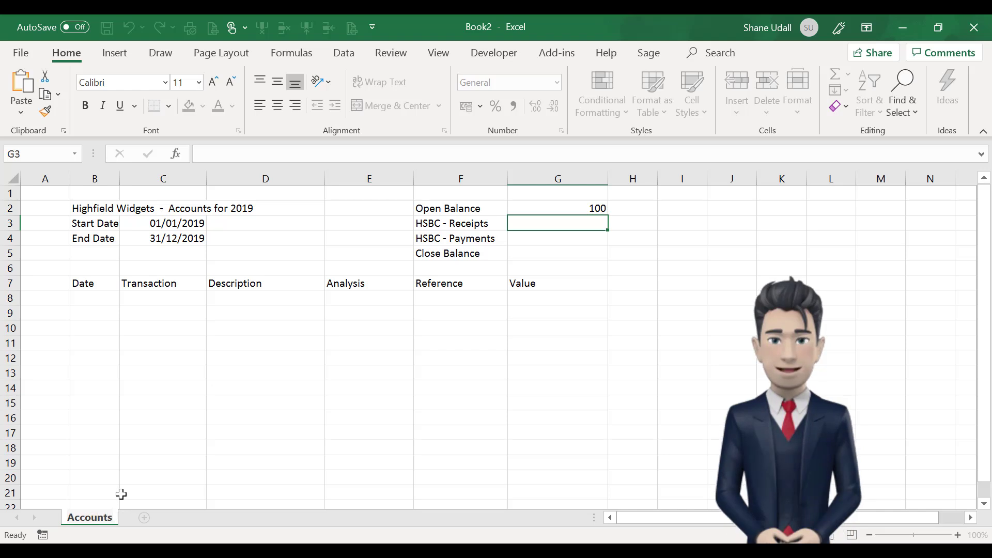
Add a new worksheet and name it Tables.
{"action": "left_click", "coordinate": [141, 516]}
{"action": "double_click", "coordinate": [143, 517]}
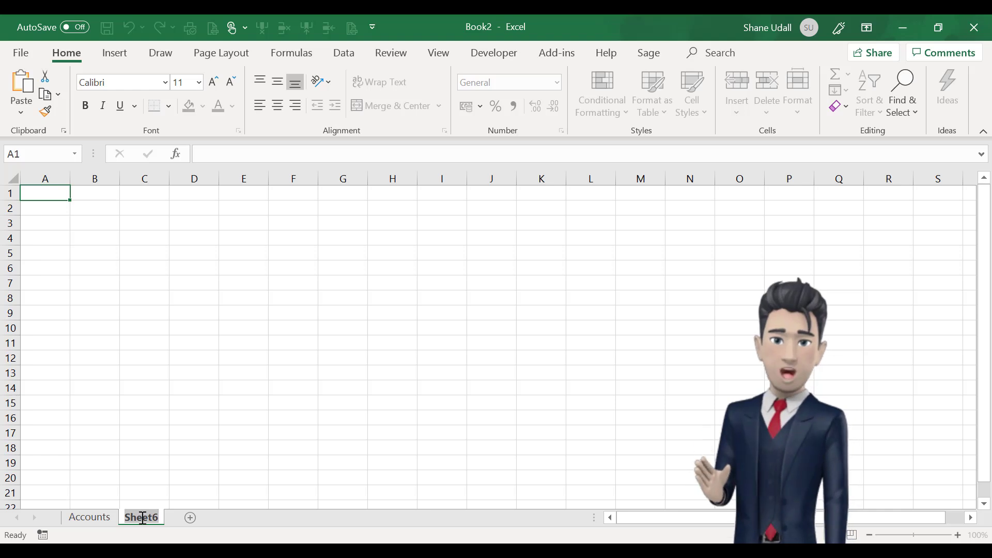
{"action": "type", "text": "Tables"}
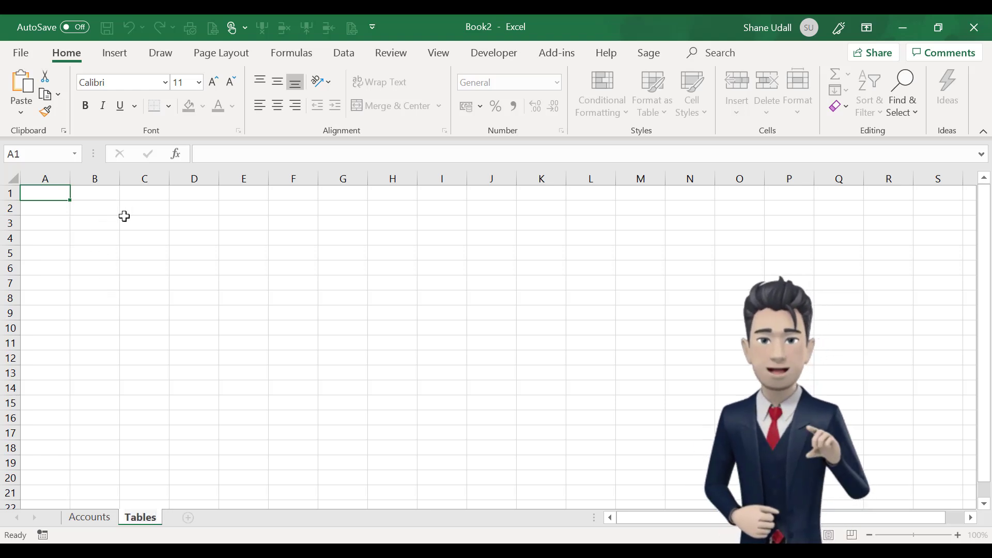
Make Tables!D2 a formula linking to the Accounts sheet title in B2.
{"action": "left_click", "coordinate": [179, 210]}
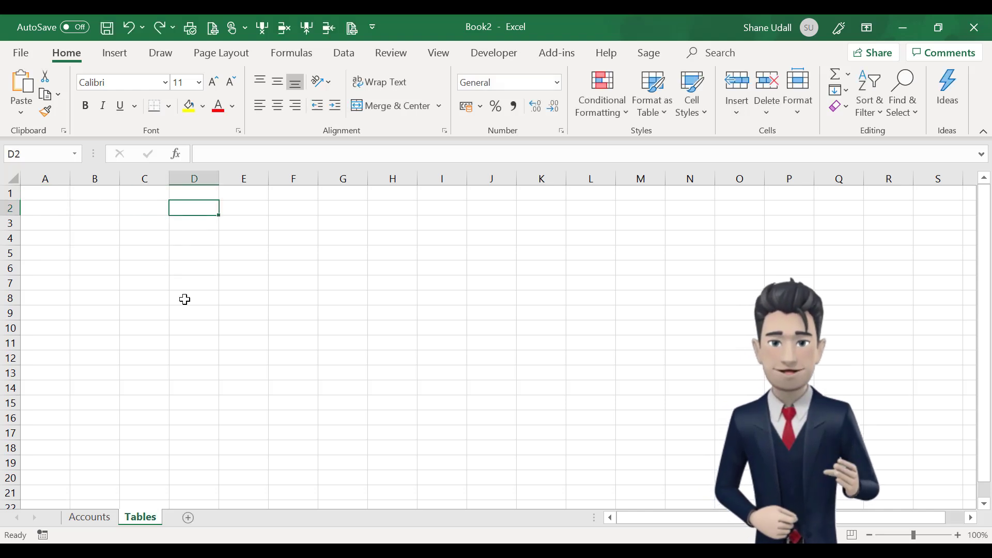
{"action": "type", "text": "+"}
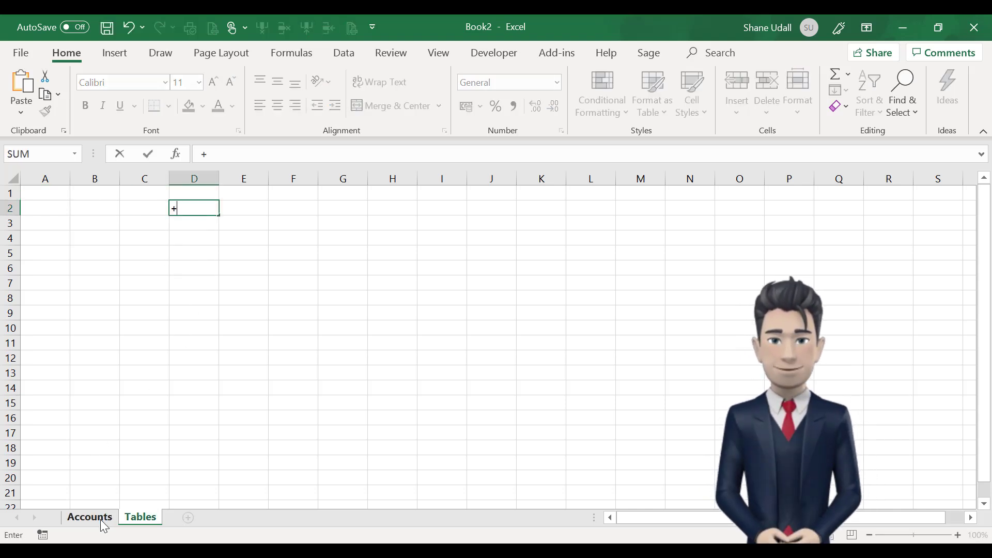
{"action": "left_click", "coordinate": [90, 517]}
{"action": "left_click", "coordinate": [88, 207]}
{"action": "key", "text": "Return"}
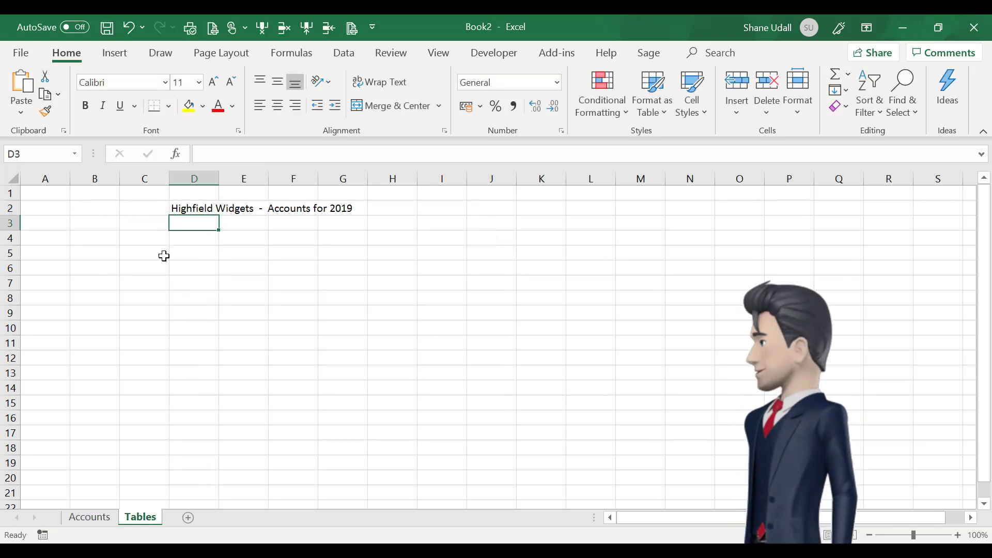
Add the headings Expense Types in D4 and Totals in E4.
{"action": "left_click", "coordinate": [190, 242]}
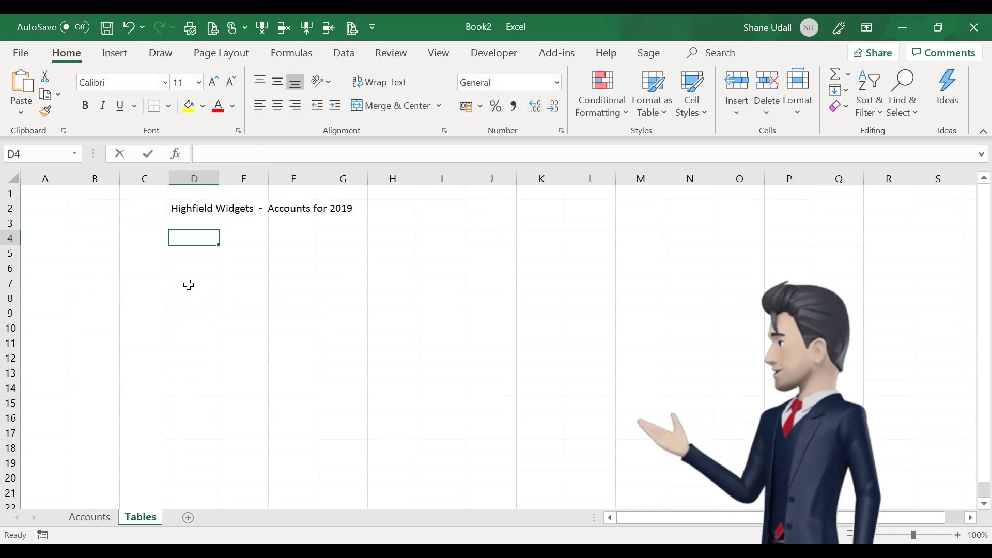
{"action": "type", "text": "Expe"}
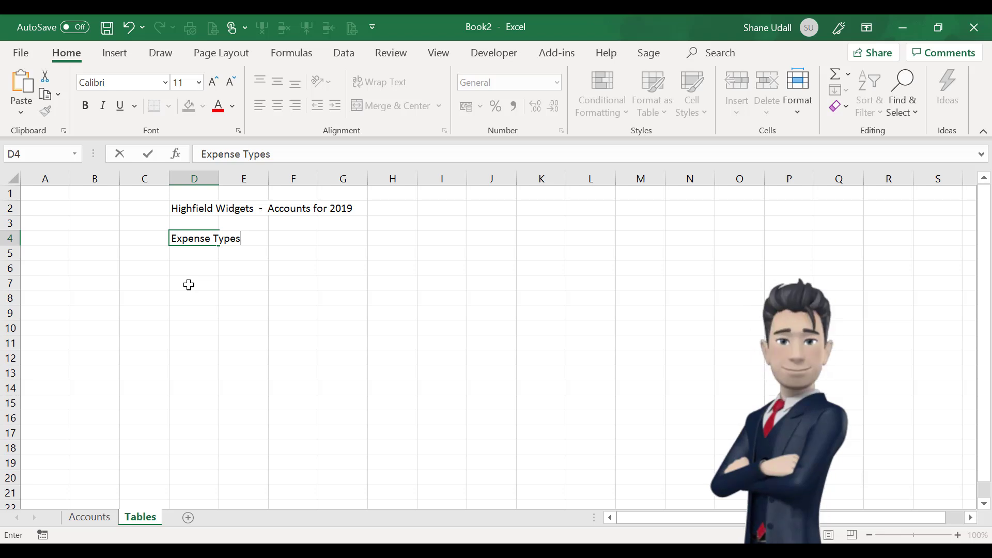
{"action": "type", "text": "nse Types"}
{"action": "key", "text": "Tab"}
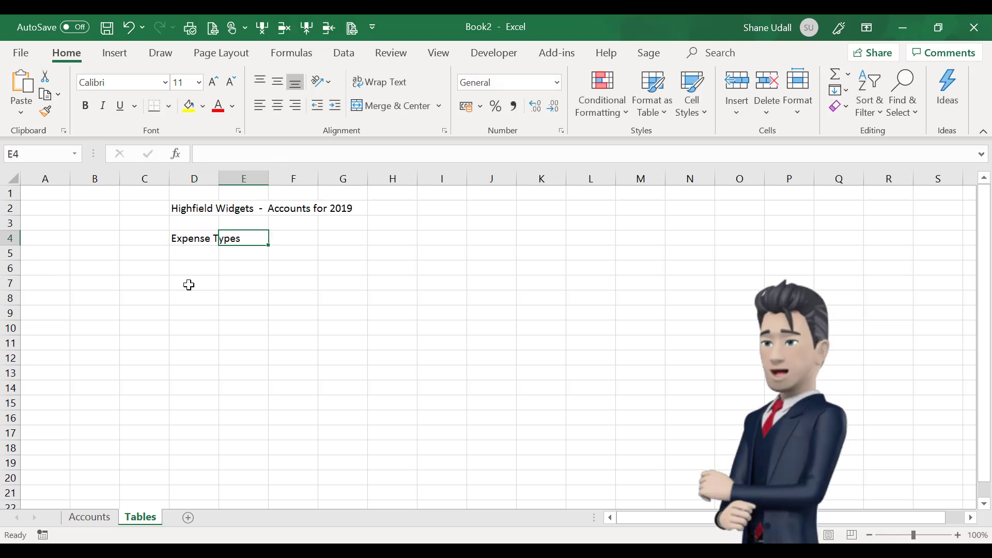
{"action": "type", "text": "Totals"}
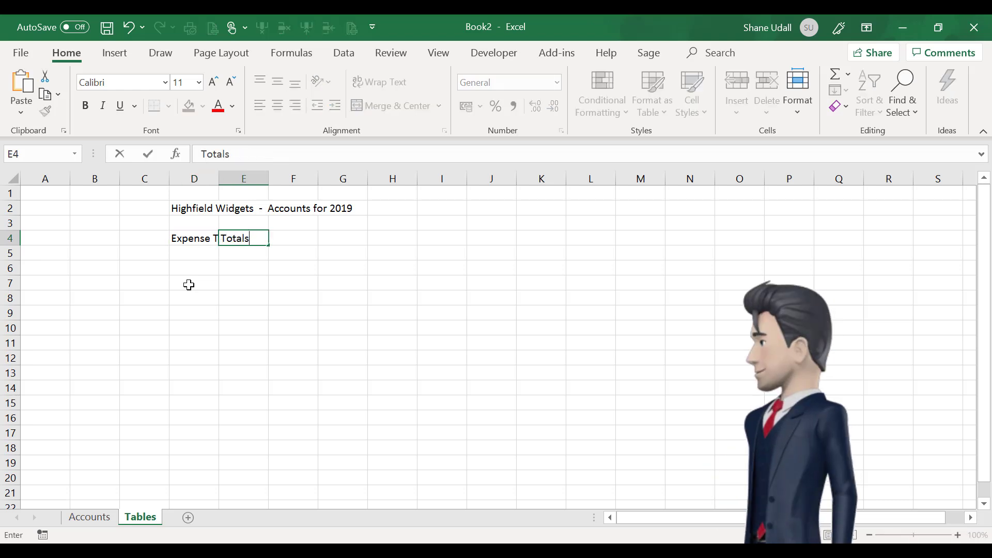
{"action": "key", "text": "Return"}
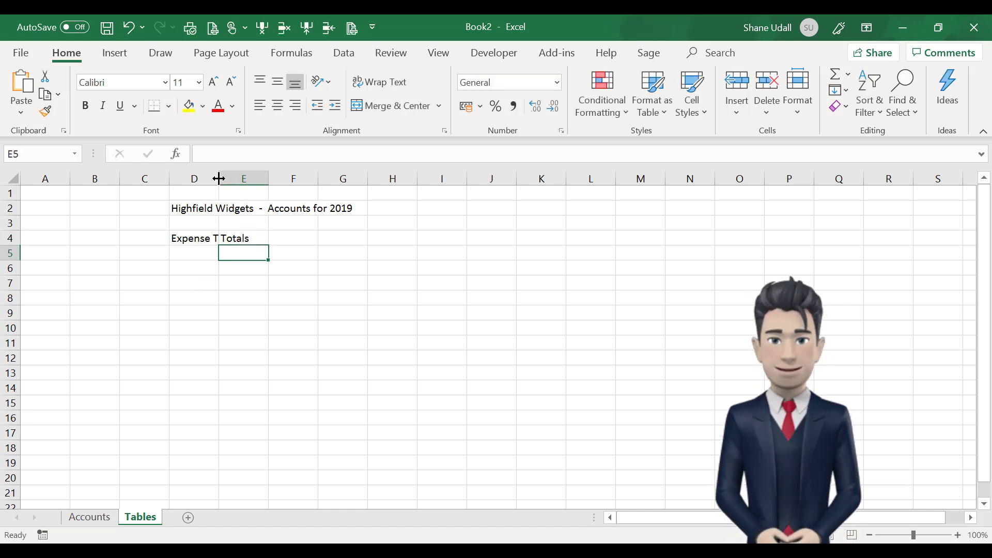
Widen columns D and E and fill C5:C19 with the series 1 to 15.
{"action": "left_click_drag", "start_coordinate": [219, 179], "coordinate": [360, 208]}
{"action": "left_click_drag", "start_coordinate": [410, 179], "coordinate": [430, 186]}
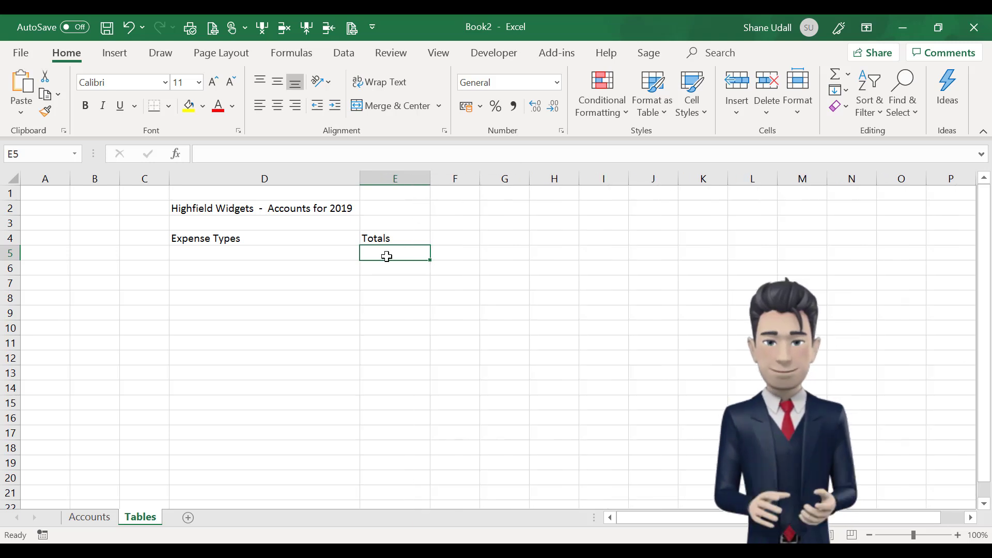
{"action": "left_click", "coordinate": [156, 254]}
{"action": "type", "text": "1"}
{"action": "key", "text": "Return"}
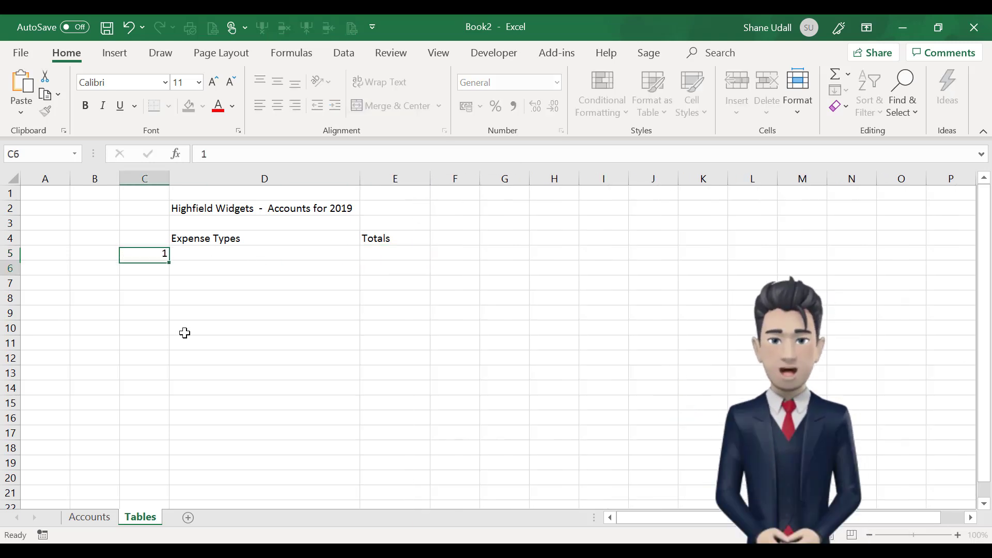
{"action": "type", "text": "2"}
{"action": "key", "text": "Return"}
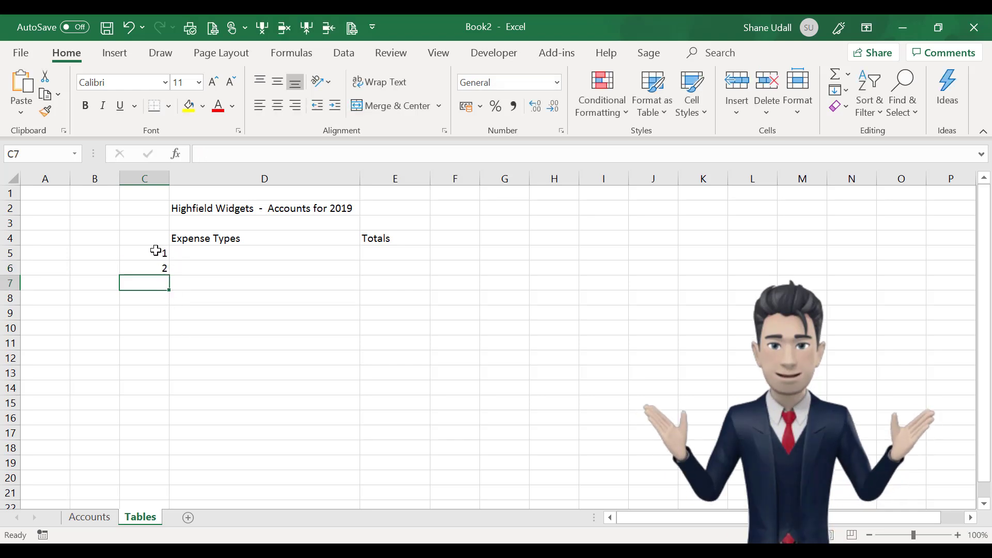
{"action": "left_click_drag", "start_coordinate": [156, 251], "coordinate": [160, 466]}
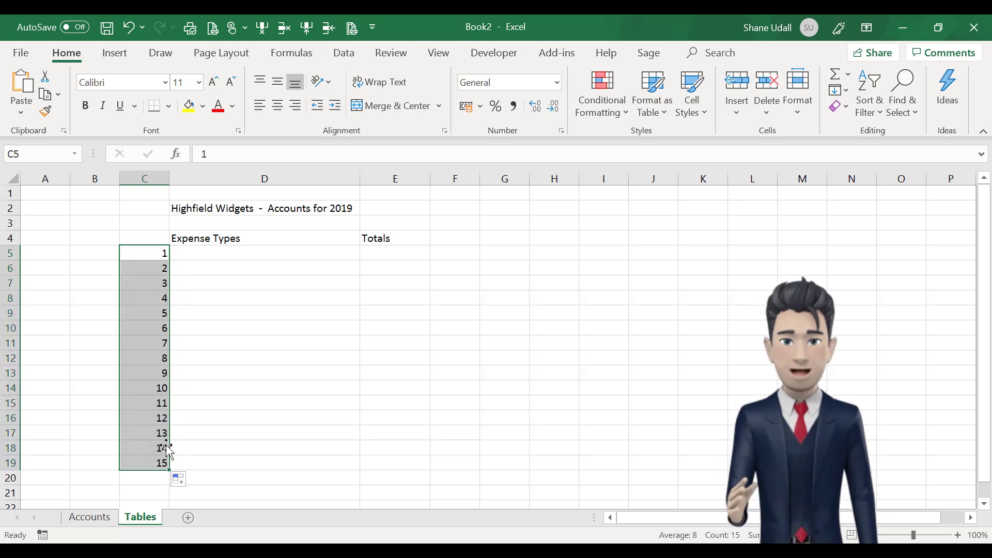
Enter Sales - A, Sales - B, Materials and Sub-Contract down column D from D5.
{"action": "left_click", "coordinate": [238, 252]}
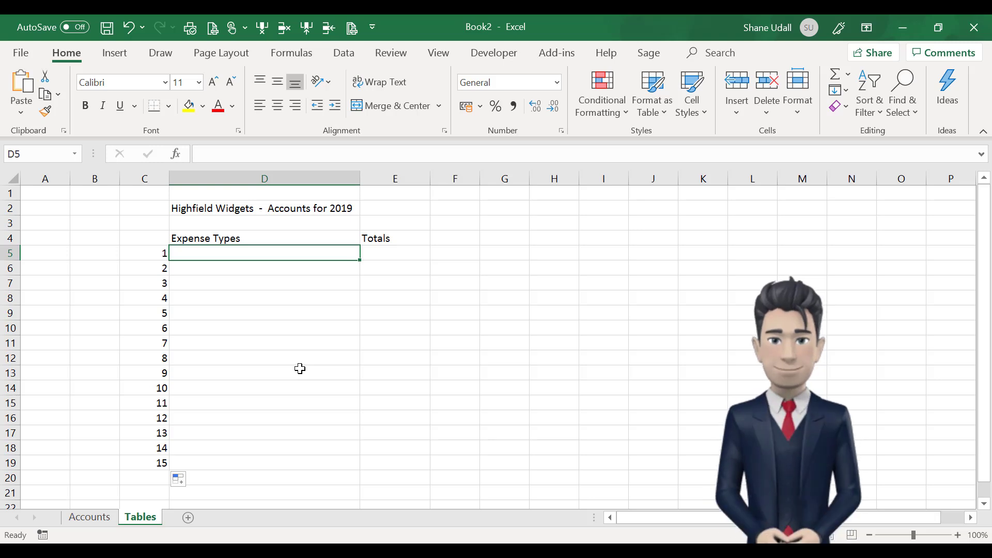
{"action": "type", "text": "Sales - A"}
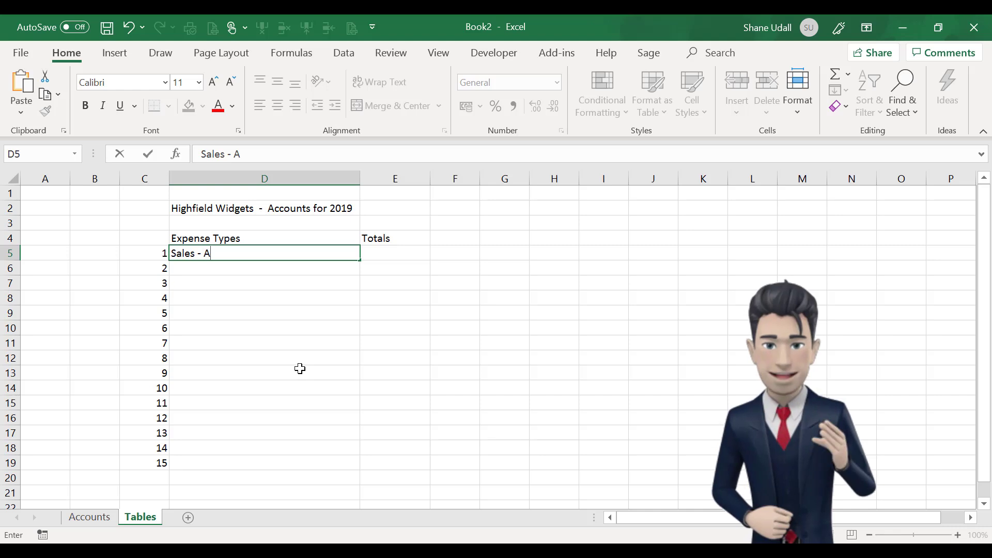
{"action": "key", "text": "Return"}
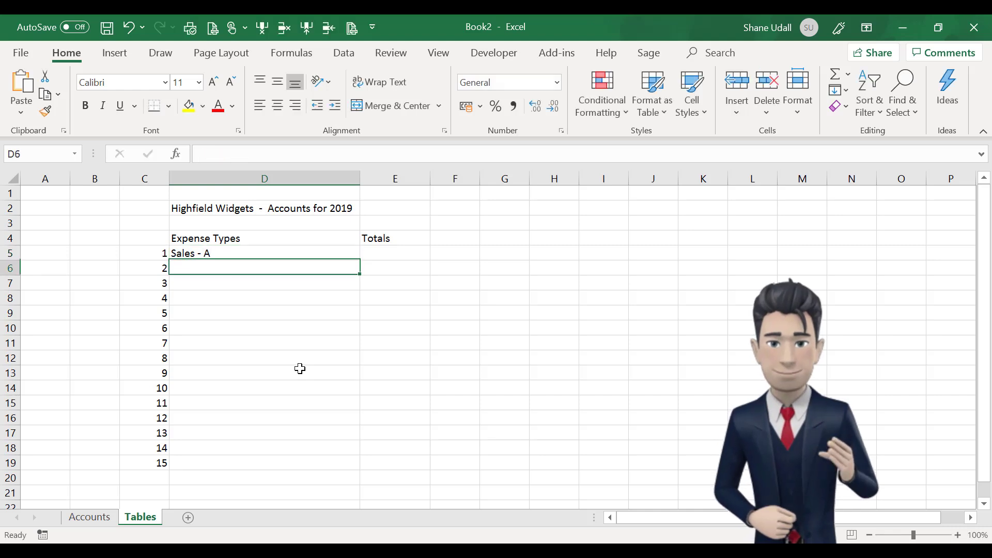
{"action": "type", "text": "Sales - B"}
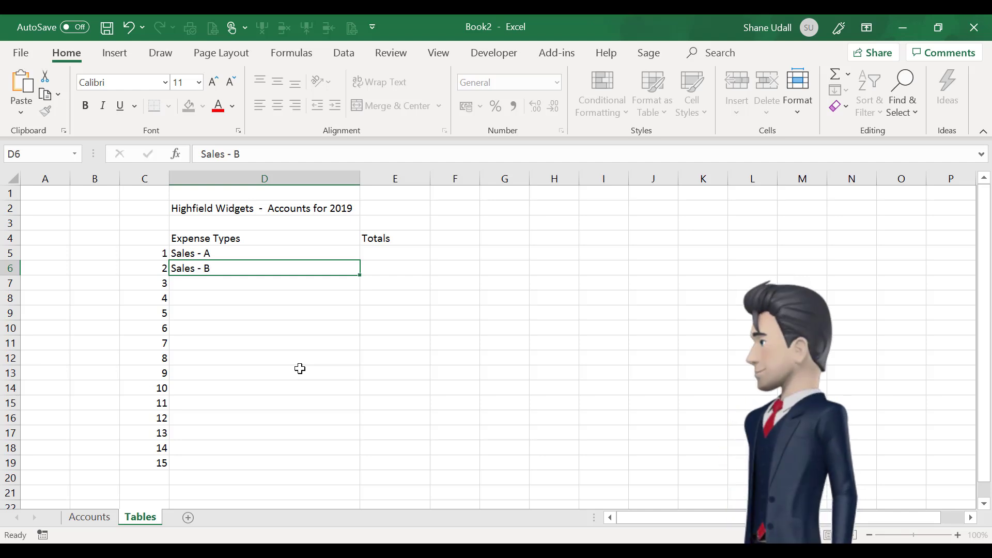
{"action": "key", "text": "Return"}
{"action": "type", "text": "Mat"}
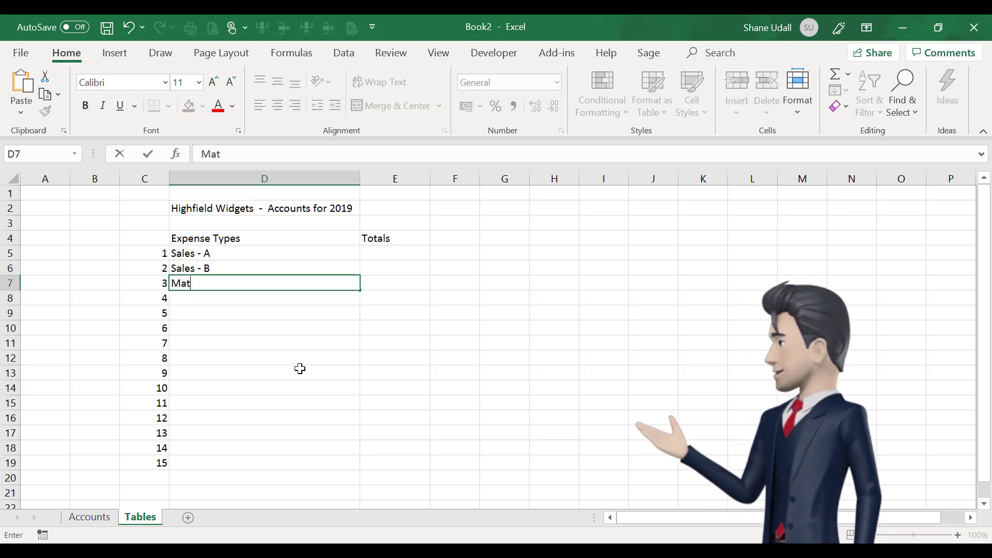
{"action": "type", "text": "erials"}
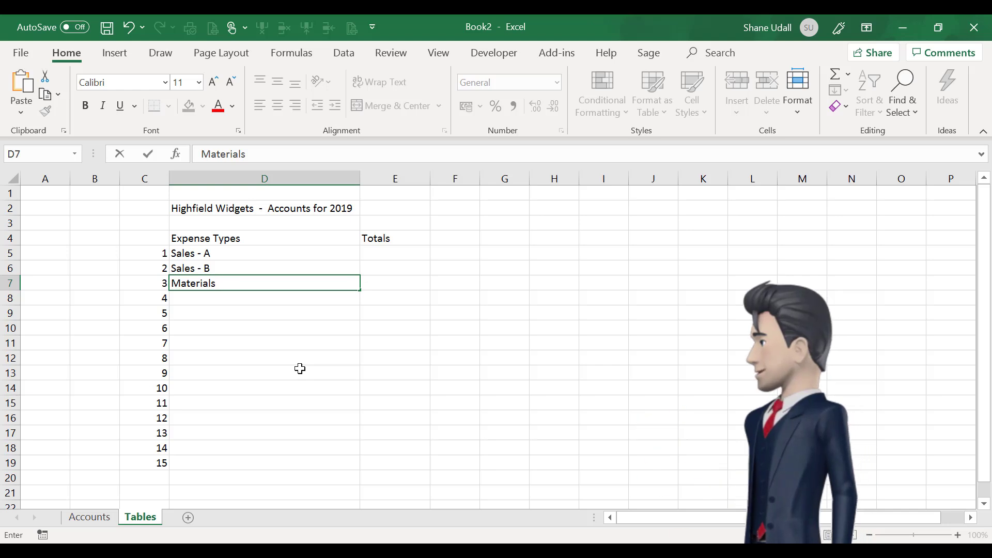
{"action": "key", "text": "Return"}
{"action": "type", "text": "Sub"}
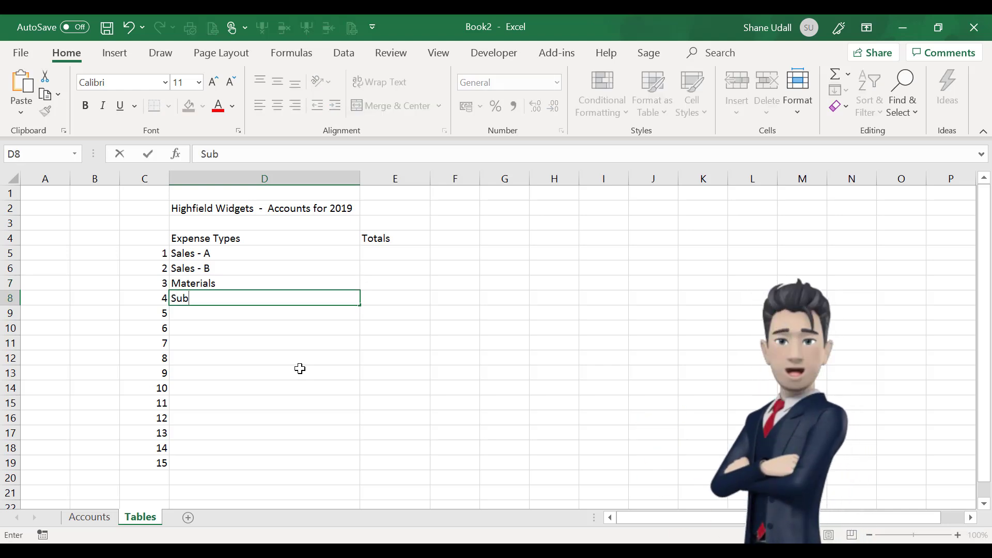
{"action": "type", "text": "-Contract"}
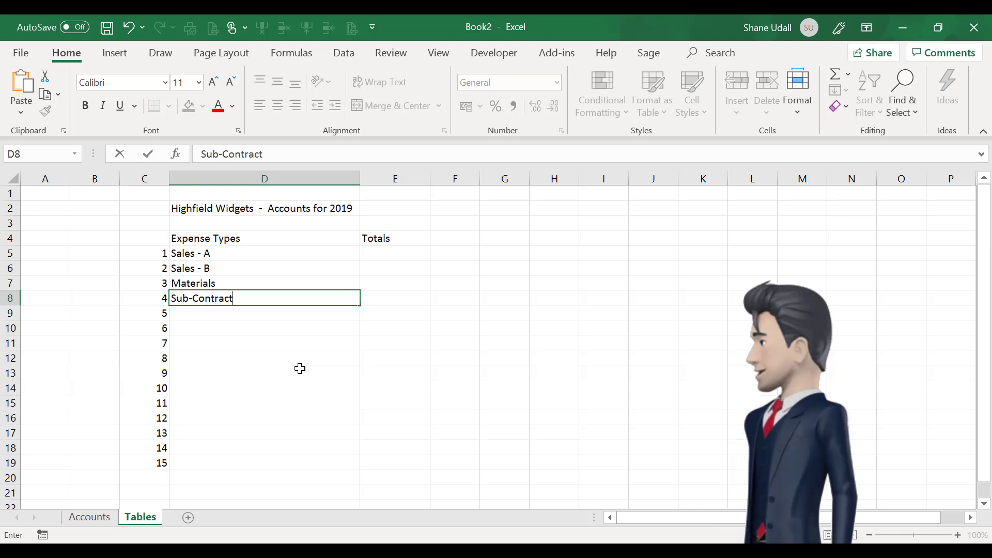
{"action": "key", "text": "Return"}
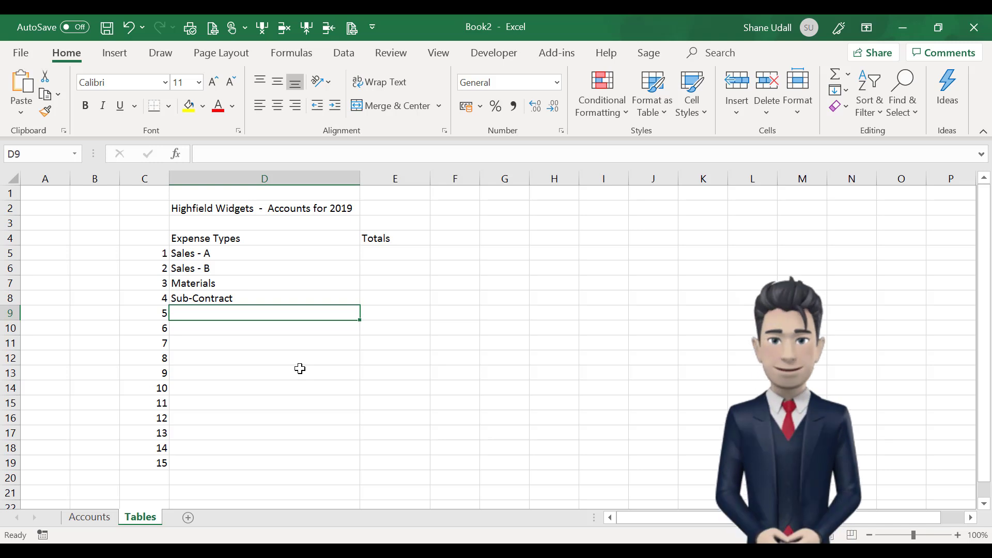
Continue the list with Telephone, Internet and Advertising in D9:D11.
{"action": "type", "text": "Te"}
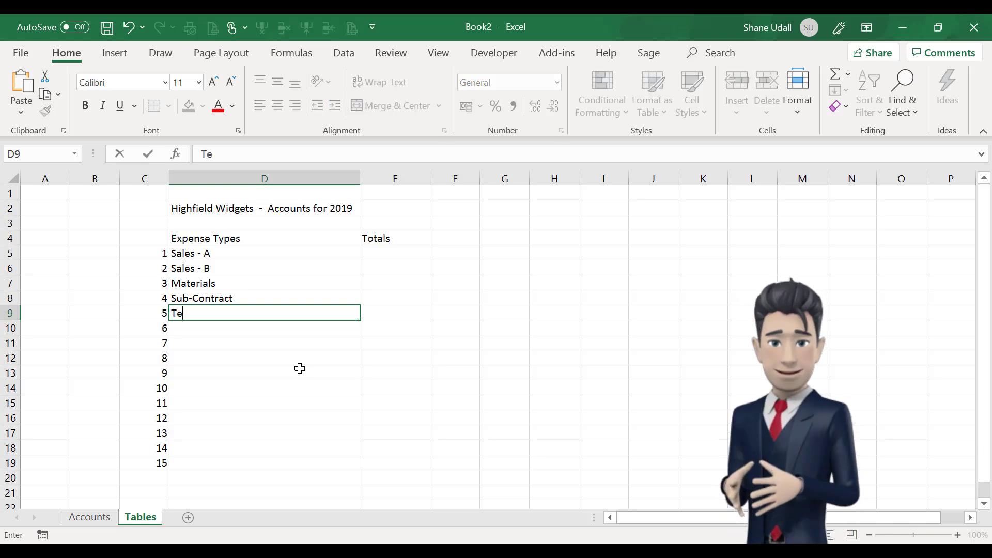
{"action": "type", "text": "lephone"}
{"action": "key", "text": "BackSpace"}
{"action": "key", "text": "BackSpace"}
{"action": "type", "text": "ne"}
{"action": "key", "text": "Return"}
{"action": "type", "text": "In"}
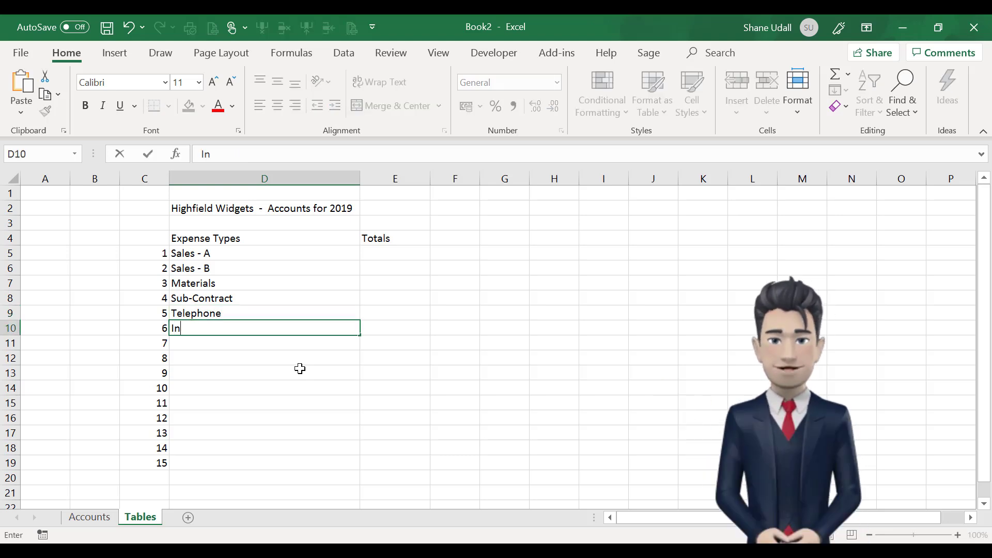
{"action": "type", "text": "ternet"}
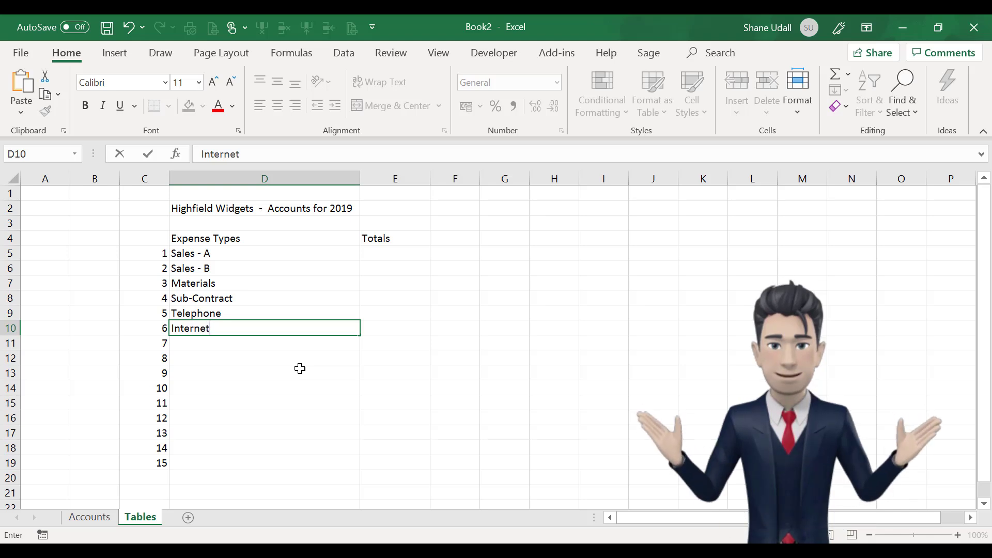
{"action": "key", "text": "Return"}
{"action": "type", "text": "Advertising"}
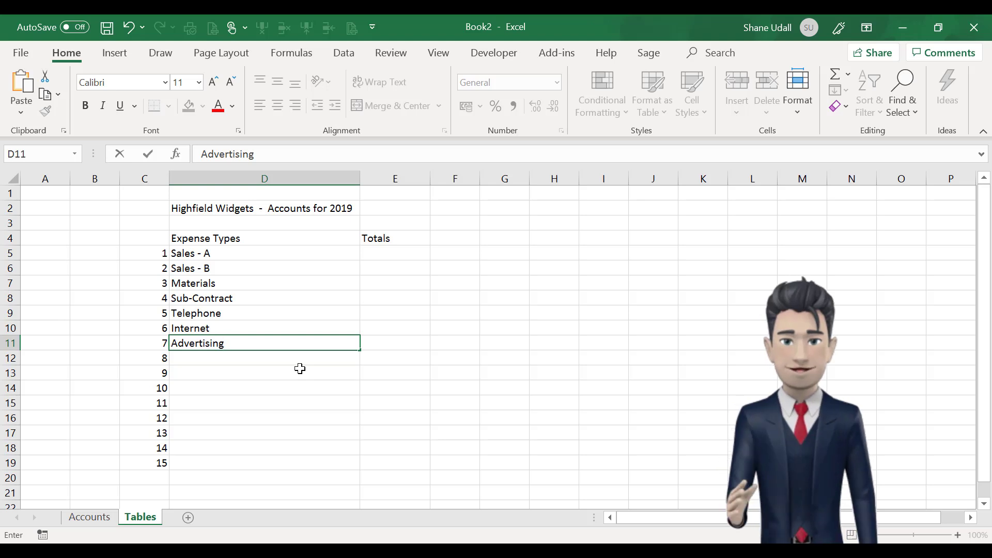
{"action": "key", "text": "Return"}
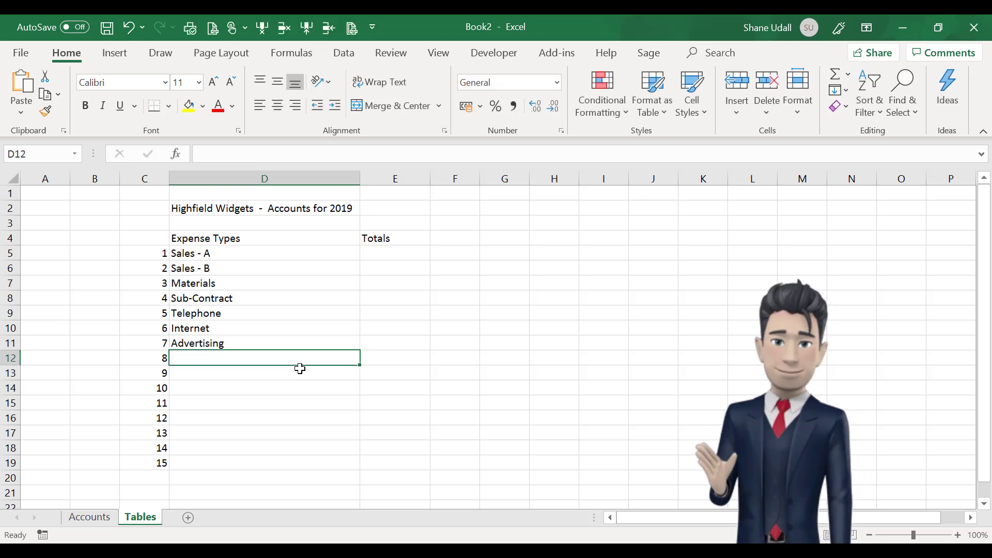
Add Repairs, Travel Costs, Subsistence and Entertaining in D12:D15.
{"action": "type", "text": "Repairs"}
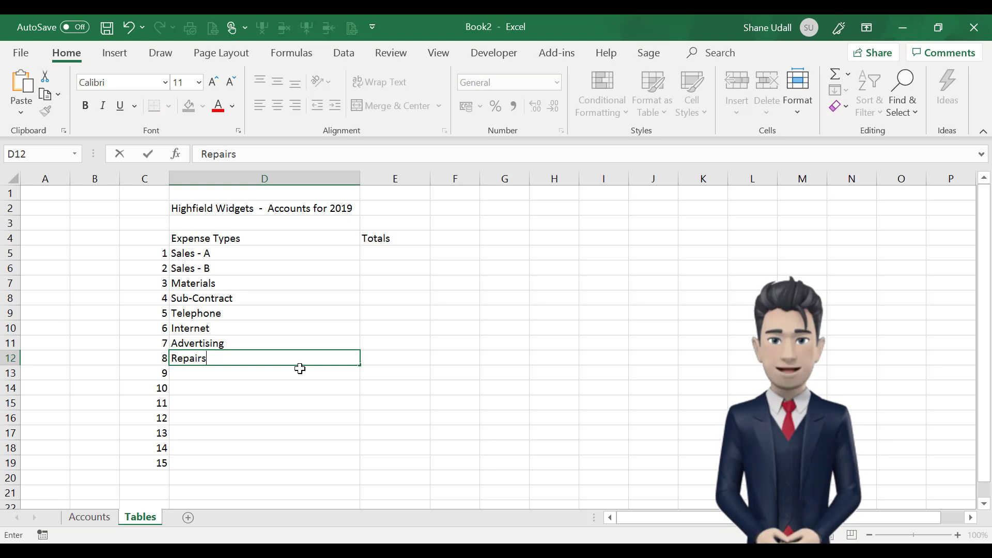
{"action": "key", "text": "Return"}
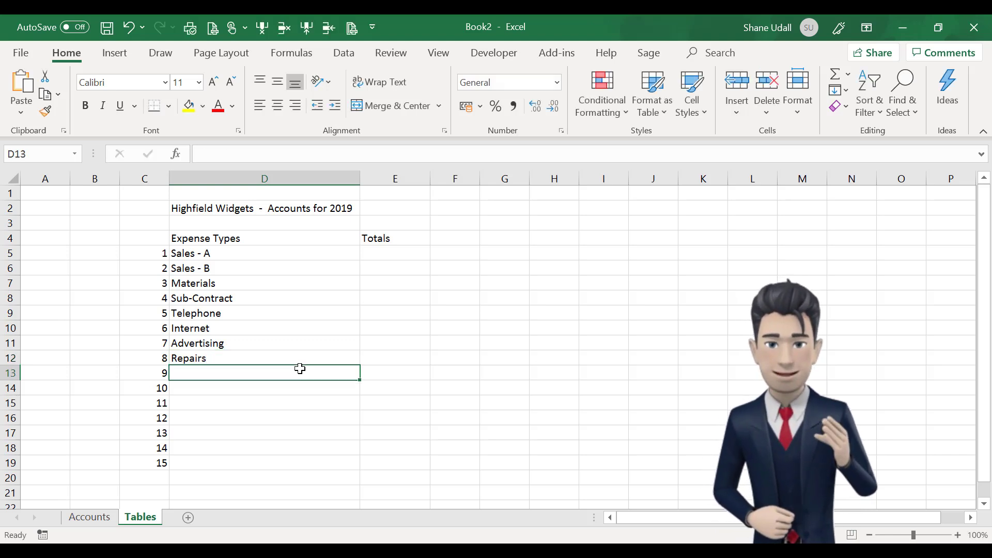
{"action": "type", "text": "Travel Cos"}
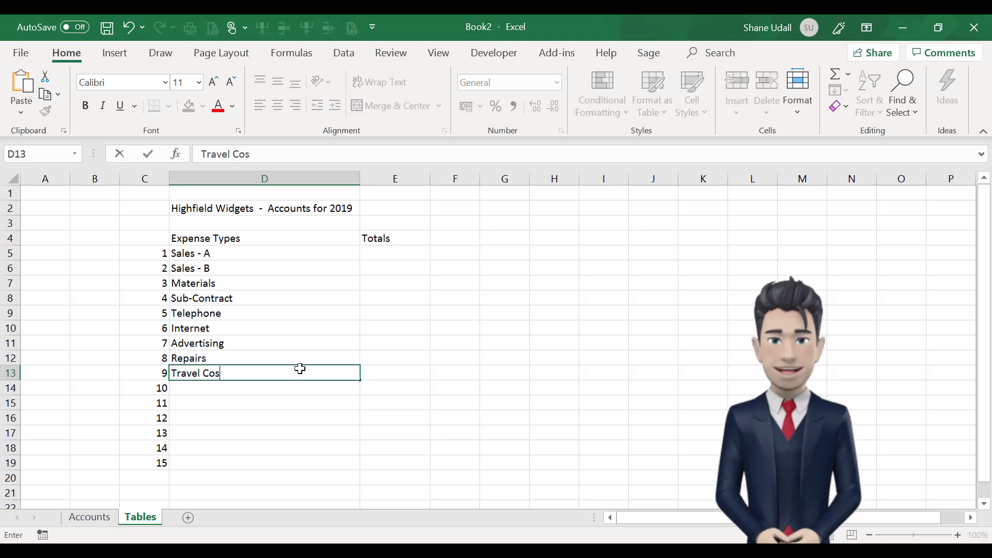
{"action": "type", "text": "ts"}
{"action": "key", "text": "Return"}
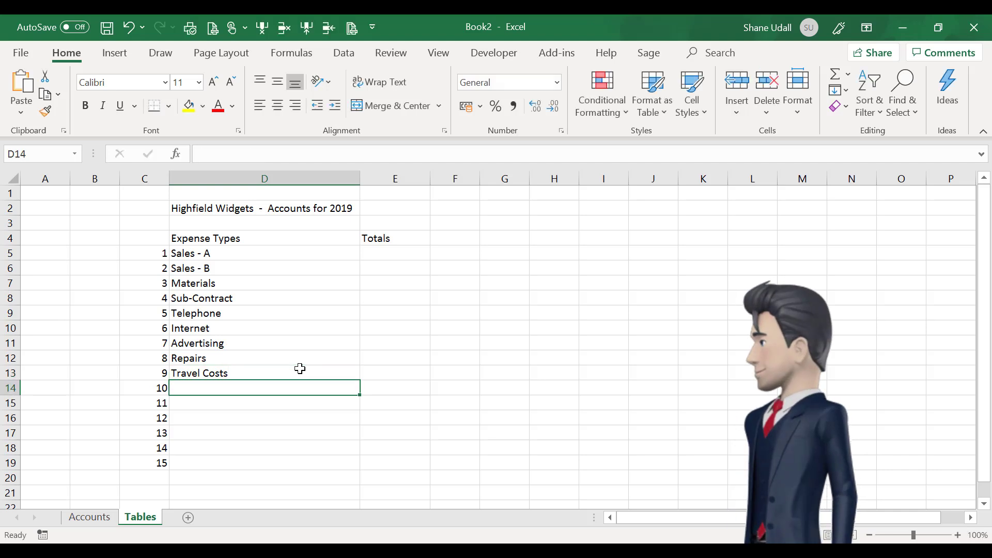
{"action": "type", "text": "Subs"}
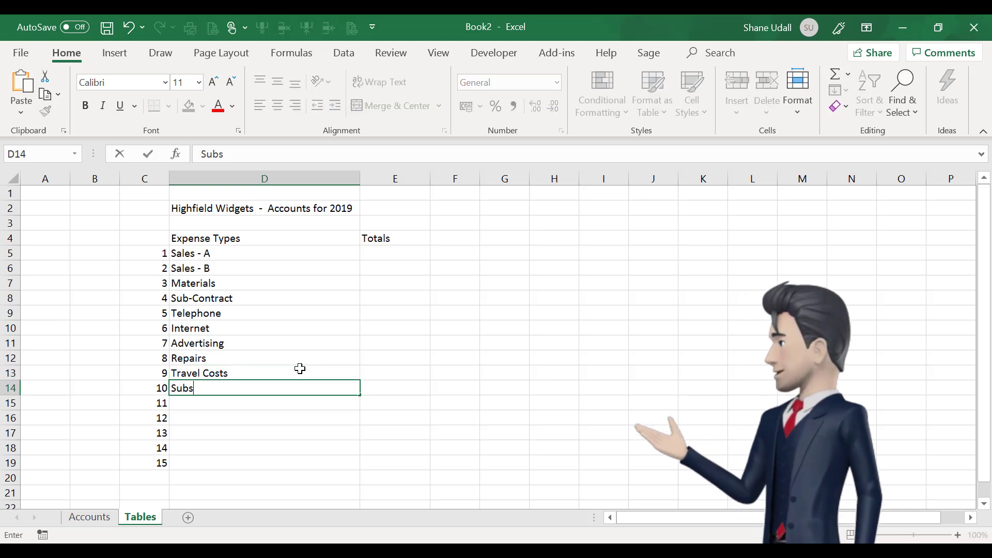
{"action": "type", "text": "istence"}
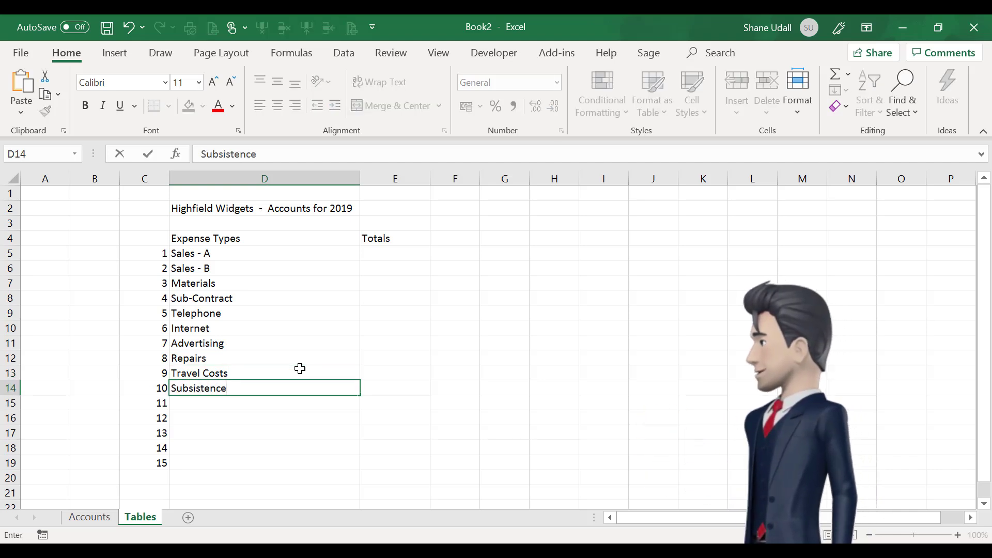
{"action": "key", "text": "Return"}
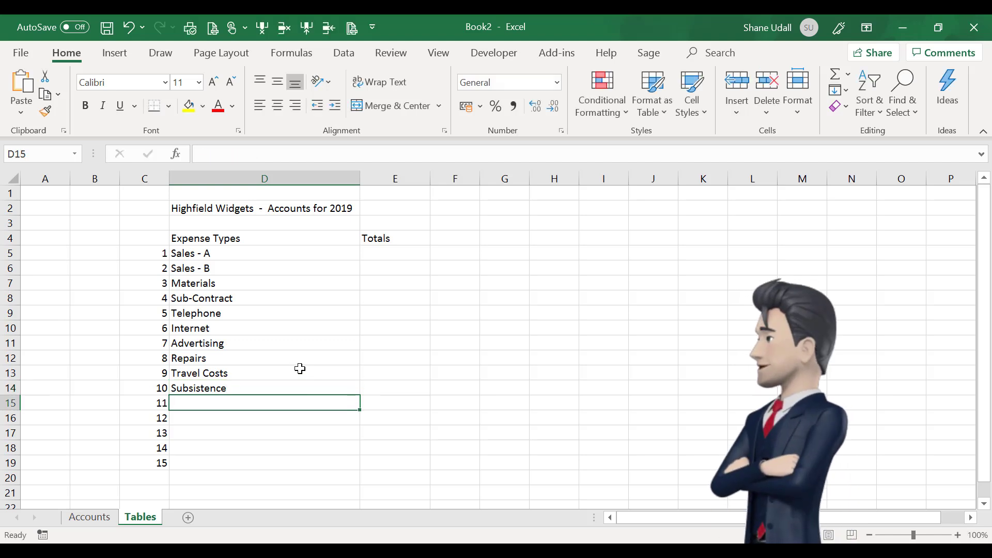
{"action": "type", "text": "Entertaining"}
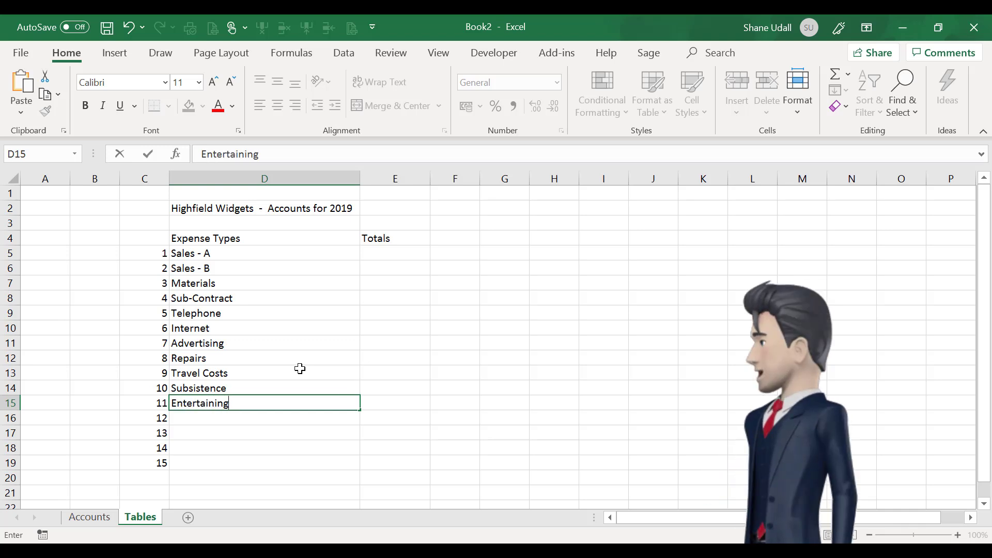
{"action": "key", "text": "Return"}
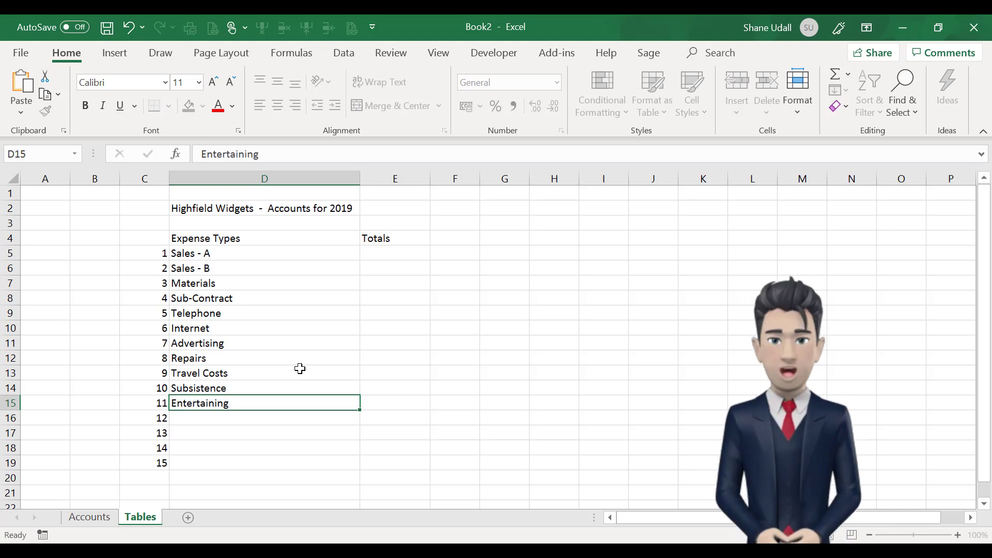
Add Fuel Costs, Bank Charges, Accountancy and Sundries in D16:D19.
{"action": "type", "text": "F"}
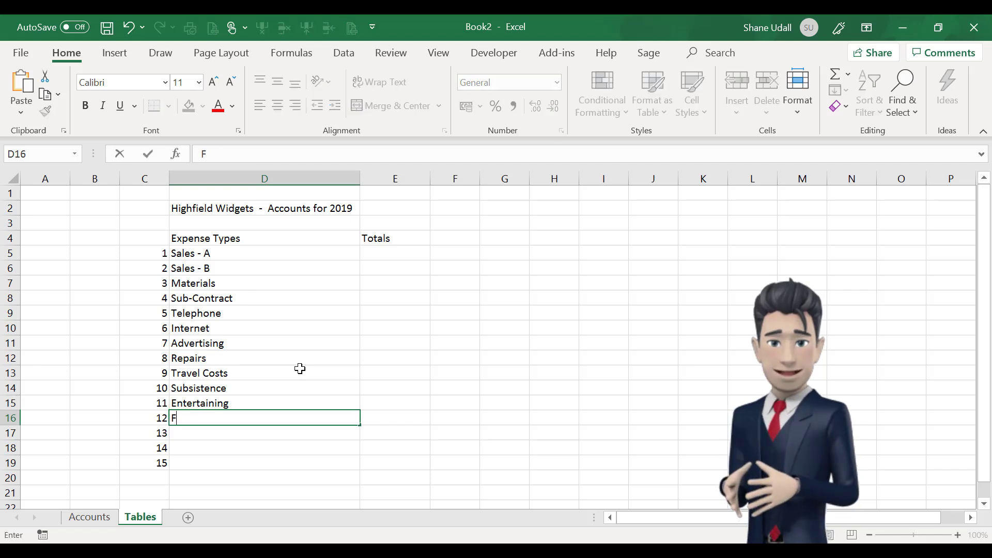
{"action": "type", "text": "uel Costs"}
{"action": "key", "text": "Return"}
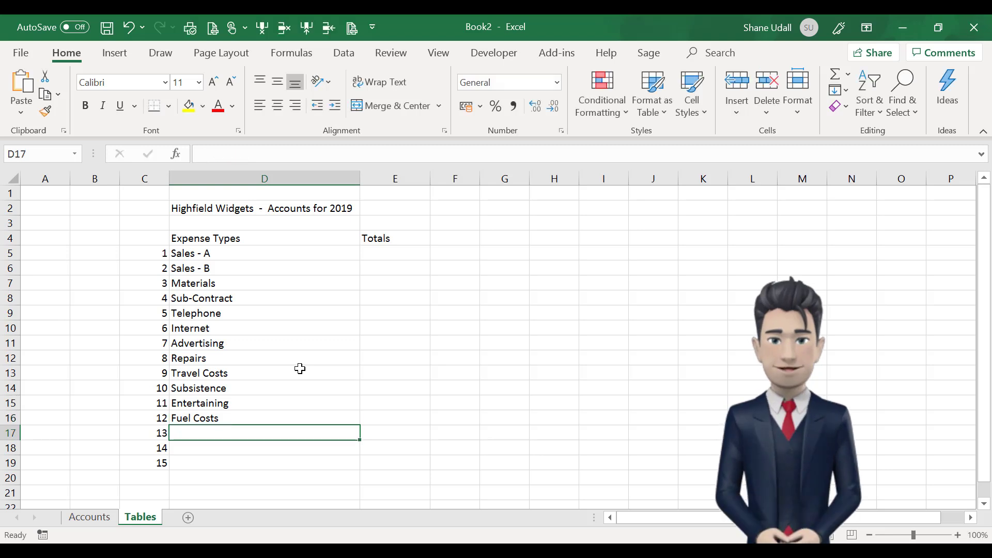
{"action": "type", "text": "Ban"}
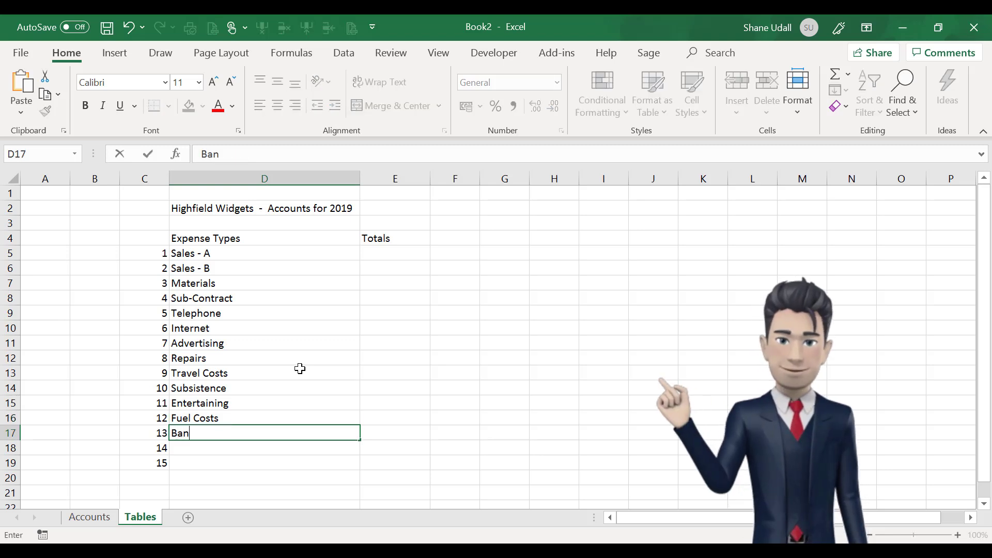
{"action": "type", "text": "k Charges"}
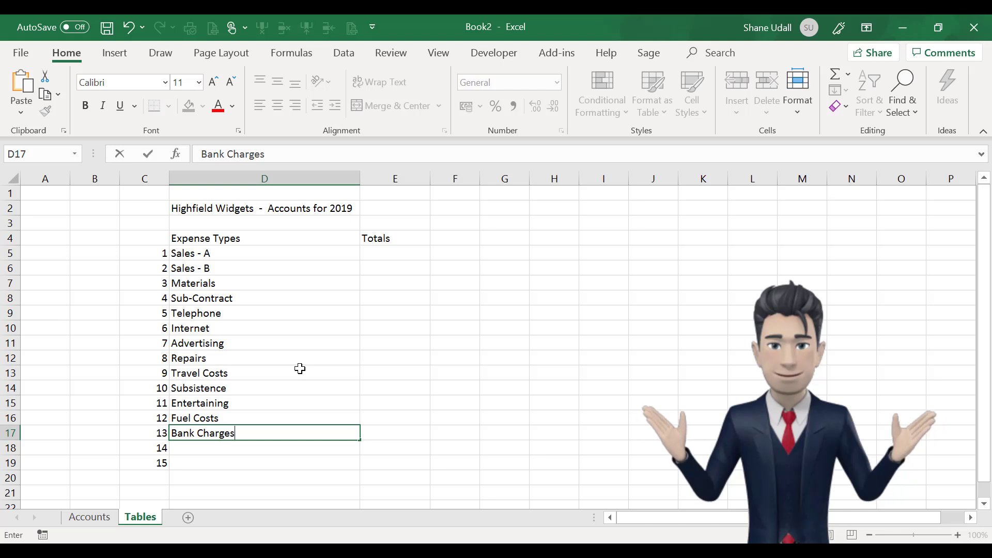
{"action": "key", "text": "ctrl+Return"}
{"action": "key", "text": "Down"}
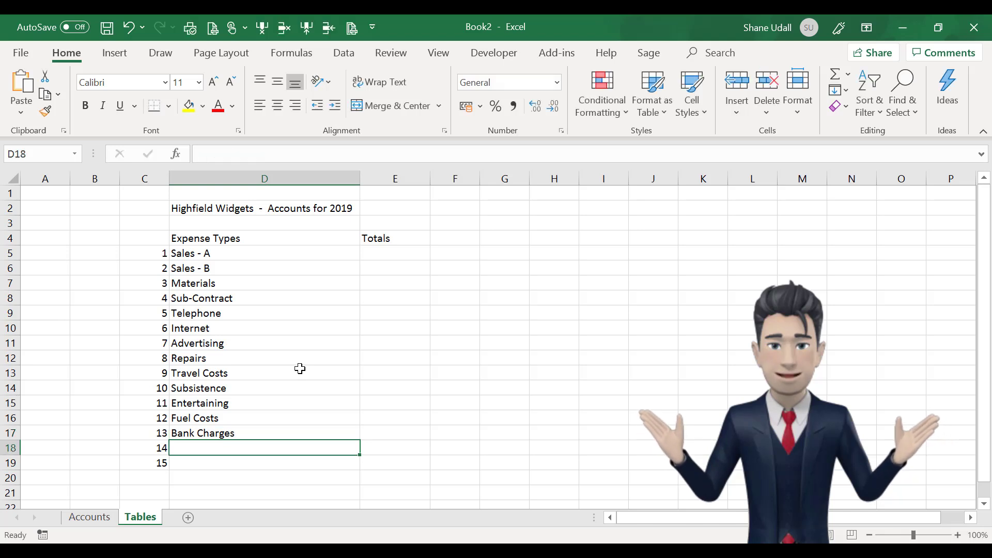
{"action": "type", "text": "Accountancy"}
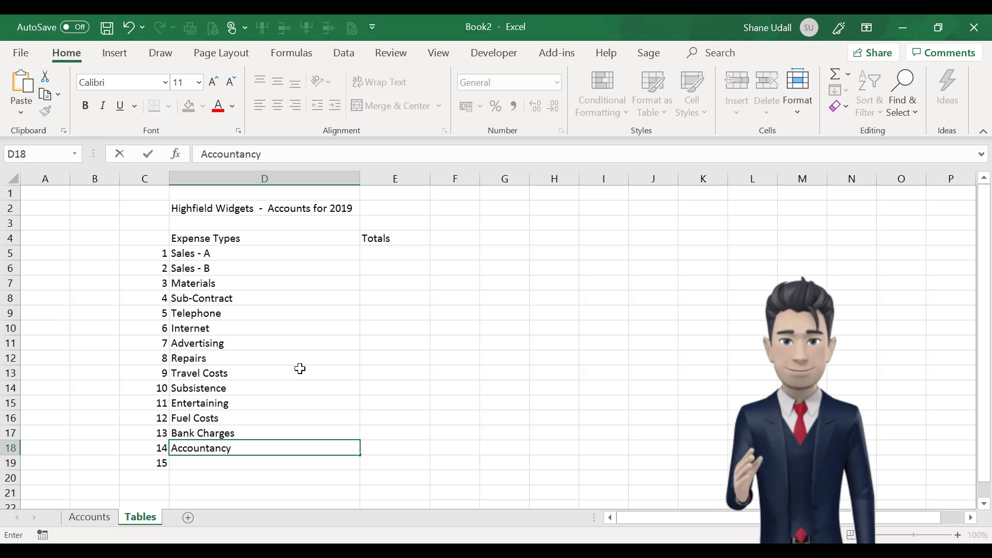
{"action": "key", "text": "Return"}
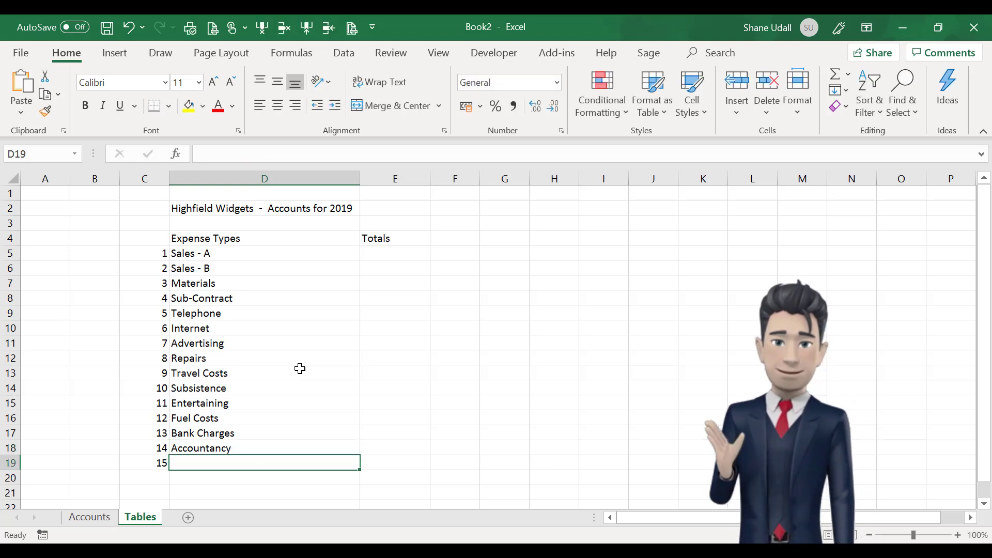
{"action": "type", "text": "Sundries"}
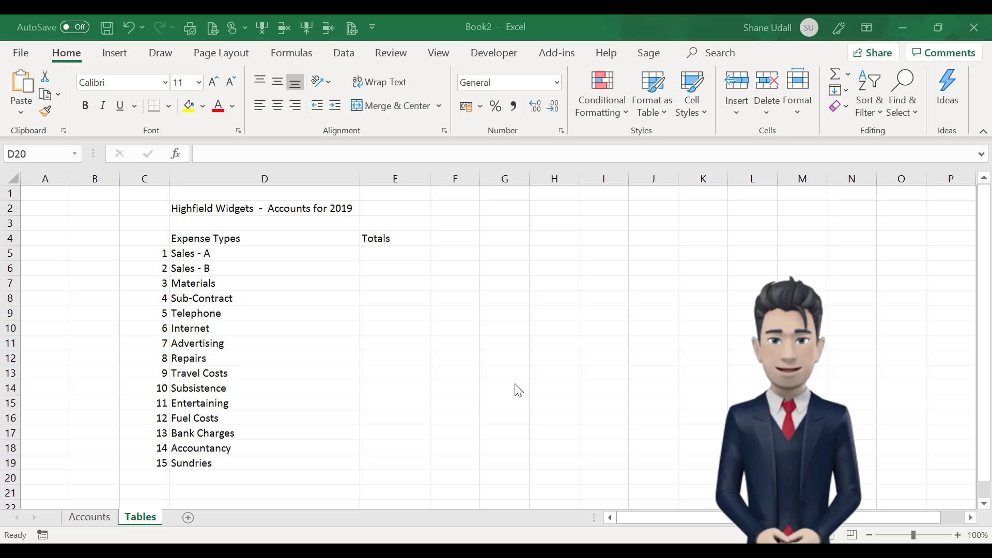
Define the name ExpenseTypes for D5:D19 using Formulas > Define Name.
{"action": "left_click_drag", "start_coordinate": [208, 254], "coordinate": [210, 462]}
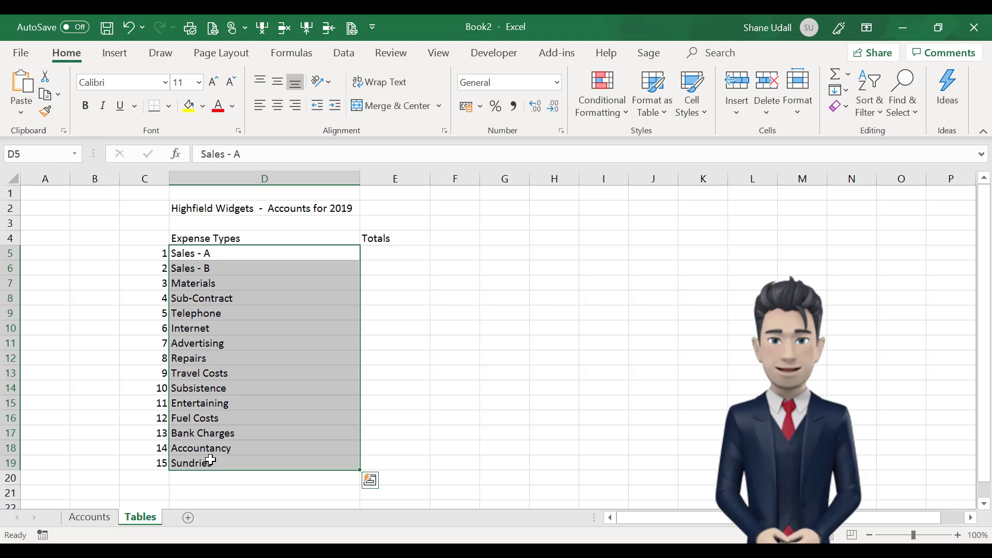
{"action": "left_click", "coordinate": [299, 54]}
{"action": "left_click", "coordinate": [471, 75]}
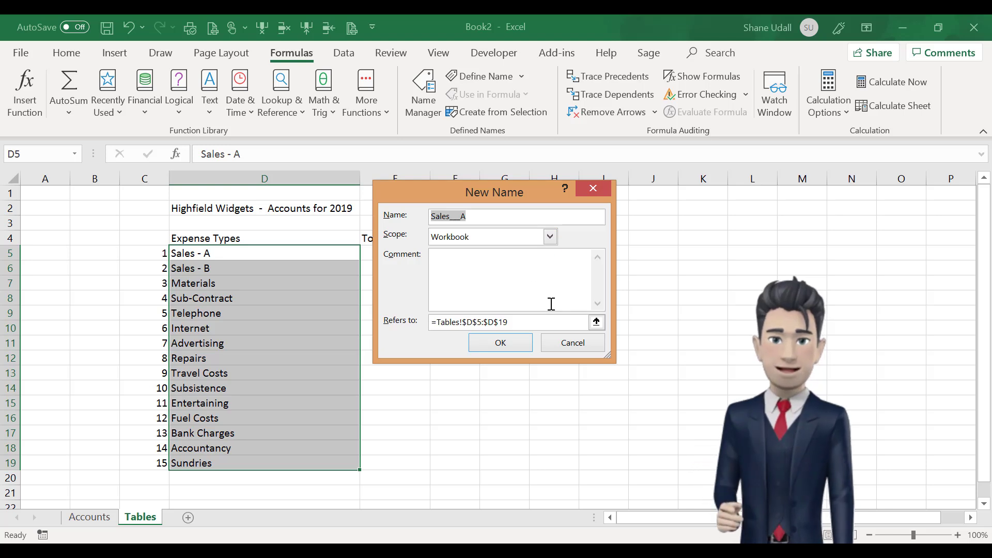
{"action": "type", "text": "Expen"}
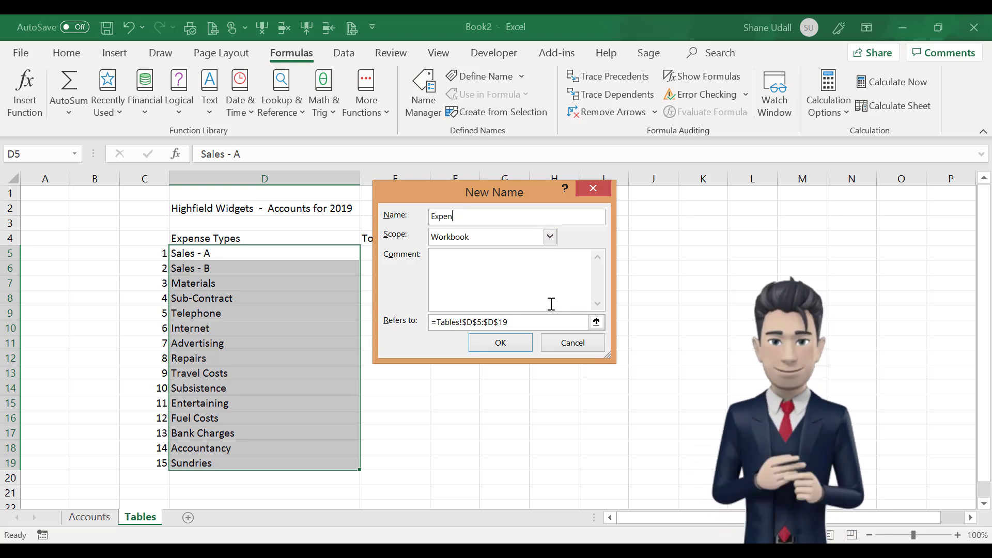
{"action": "type", "text": "seTypes"}
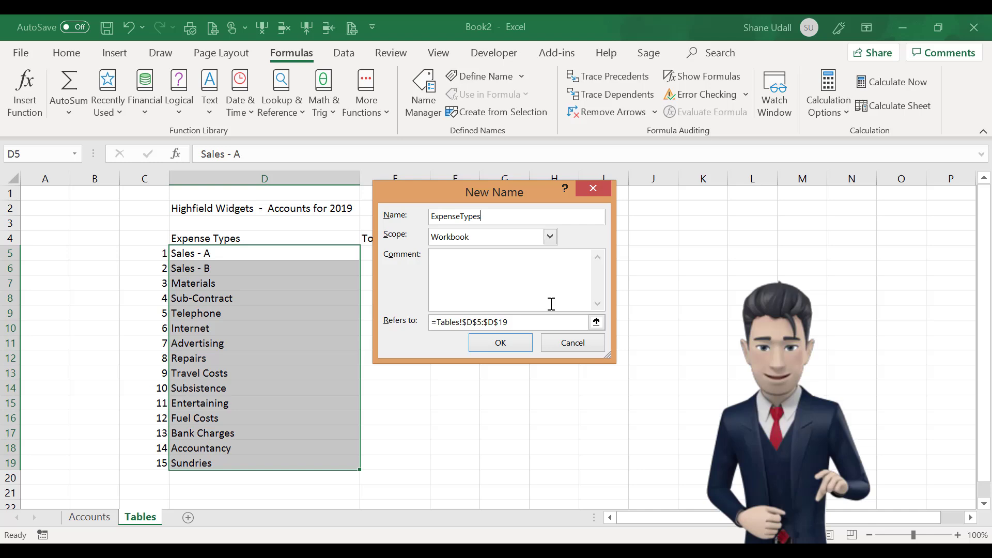
{"action": "left_click", "coordinate": [514, 343]}
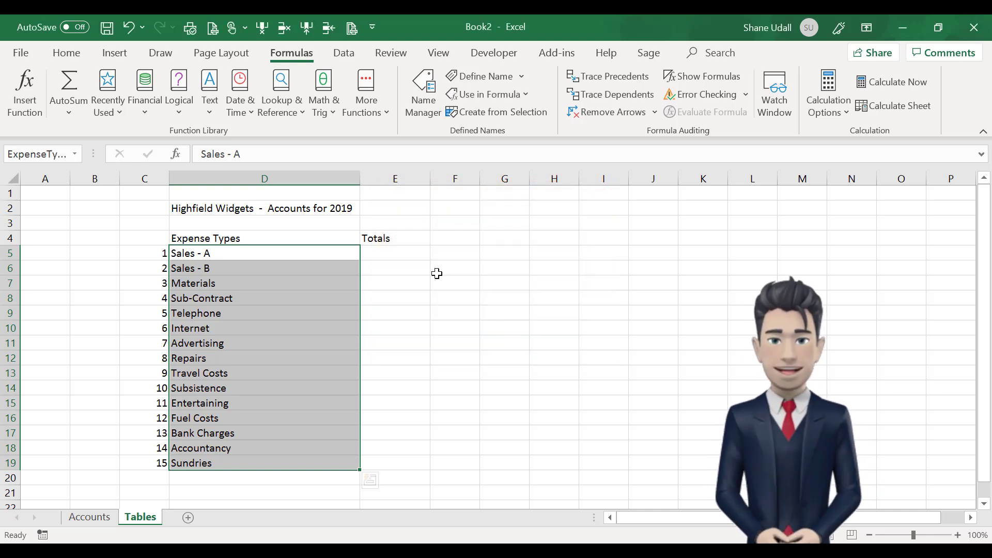
{"action": "left_click", "coordinate": [415, 253]}
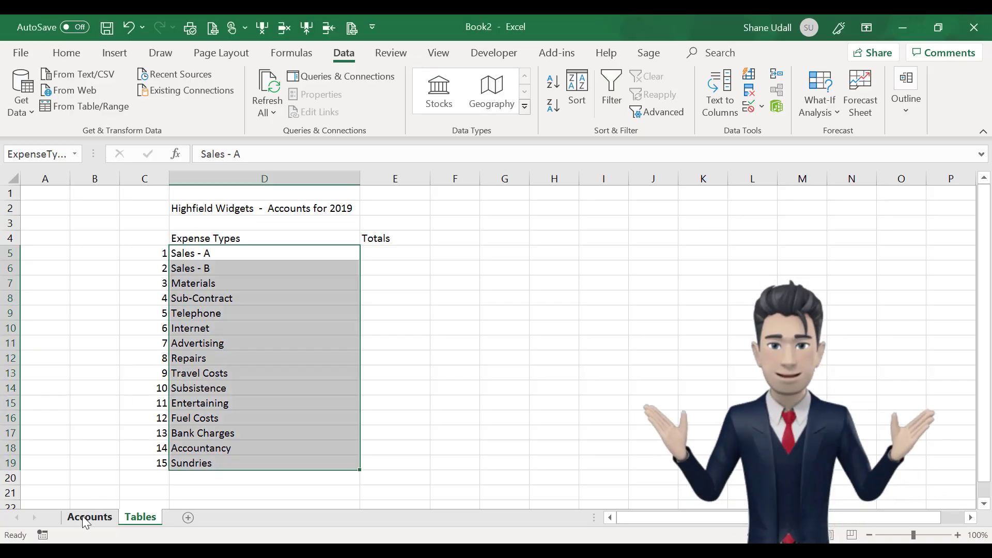
On the Accounts sheet, name cells F3:F4 (HSBC - Receipts, HSBC - Payments) 'TransactionTypes'.
{"action": "left_click", "coordinate": [86, 517]}
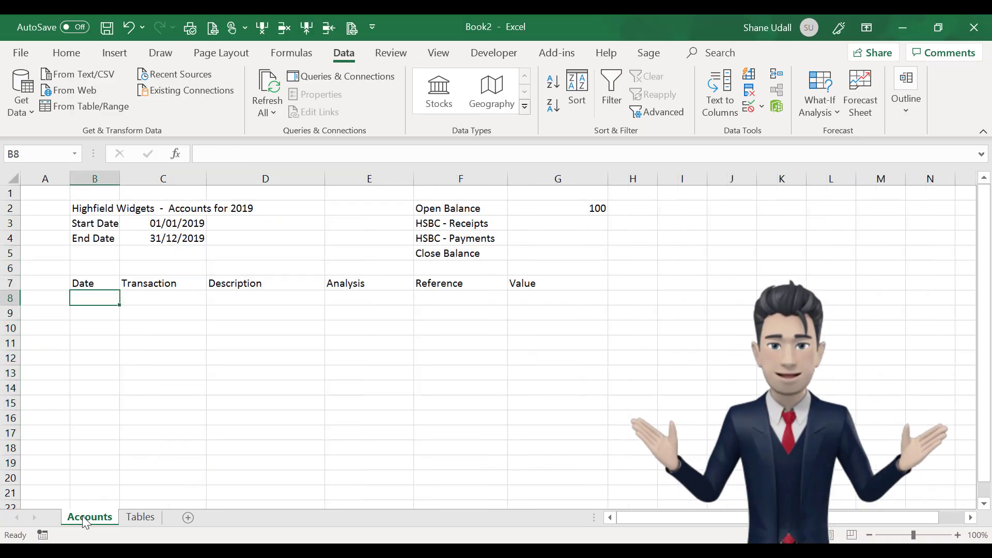
{"action": "left_click", "coordinate": [147, 299]}
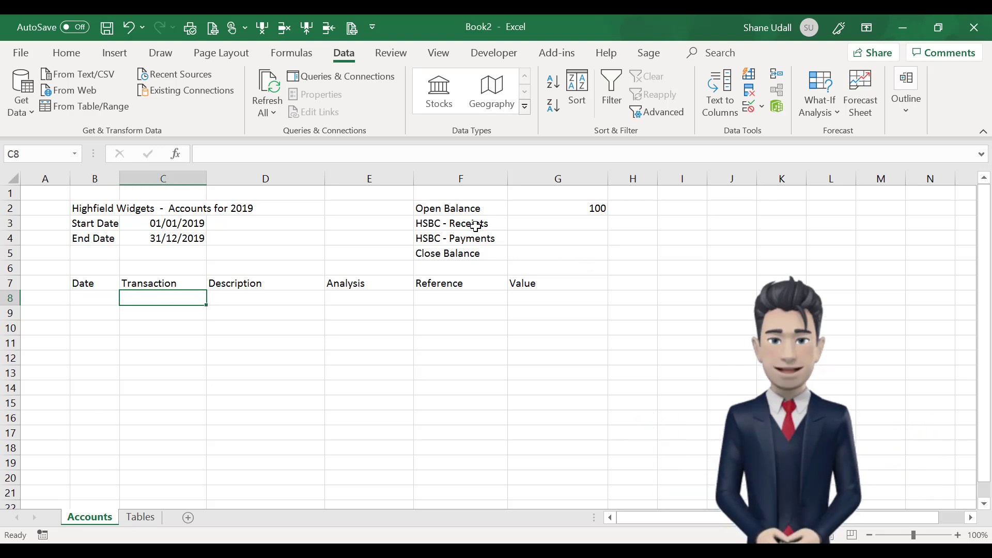
{"action": "left_click_drag", "start_coordinate": [476, 226], "coordinate": [480, 233]}
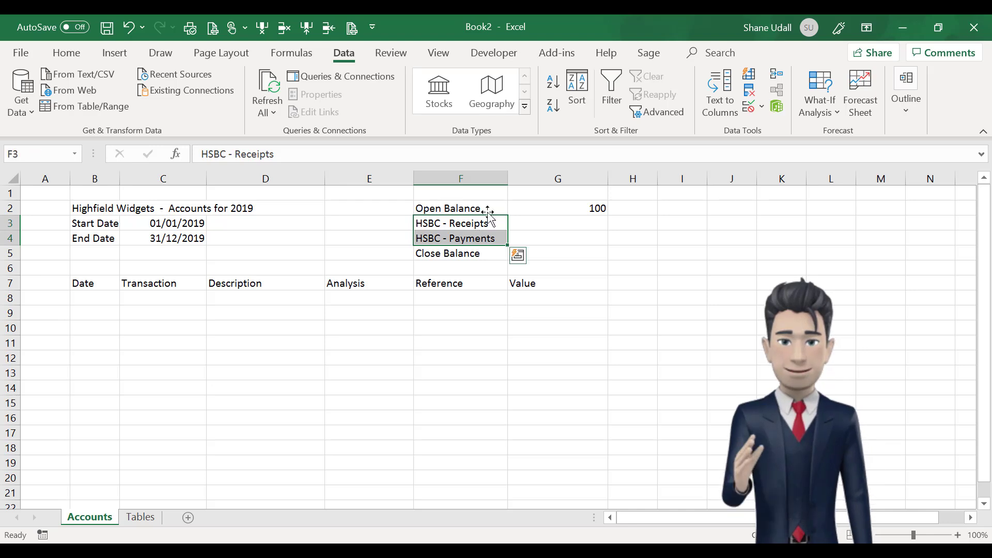
{"action": "left_click", "coordinate": [292, 54]}
{"action": "left_click", "coordinate": [470, 75]}
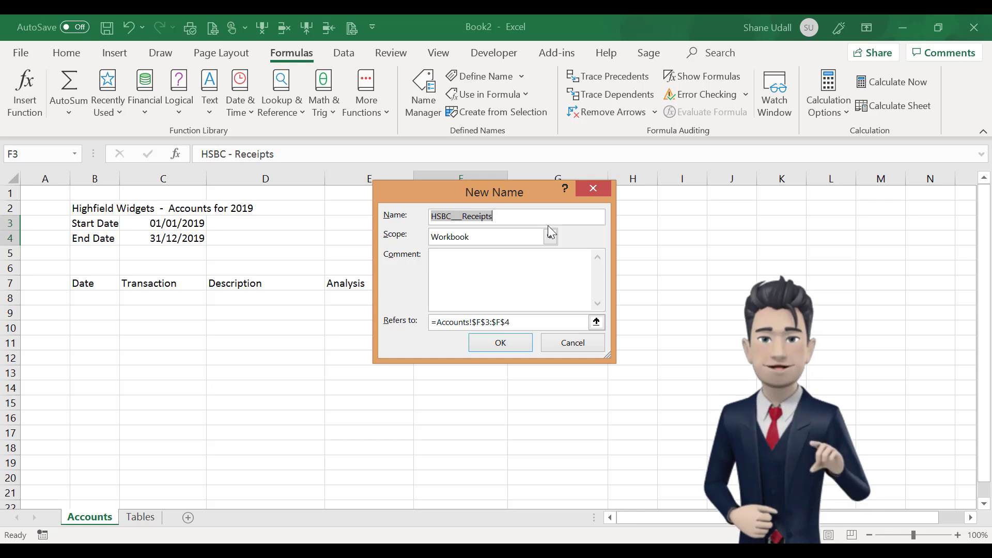
{"action": "type", "text": "TransactionTypes"}
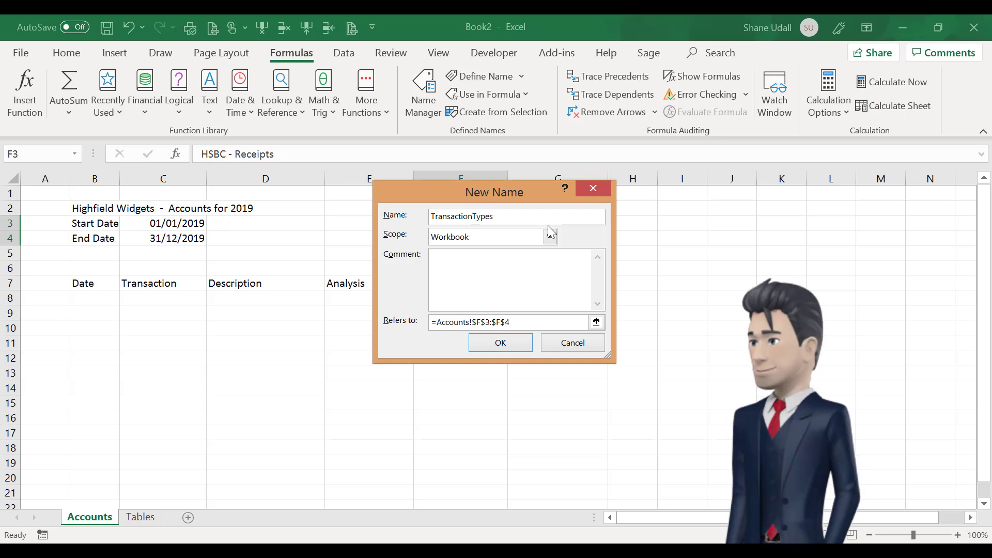
{"action": "left_click", "coordinate": [517, 344]}
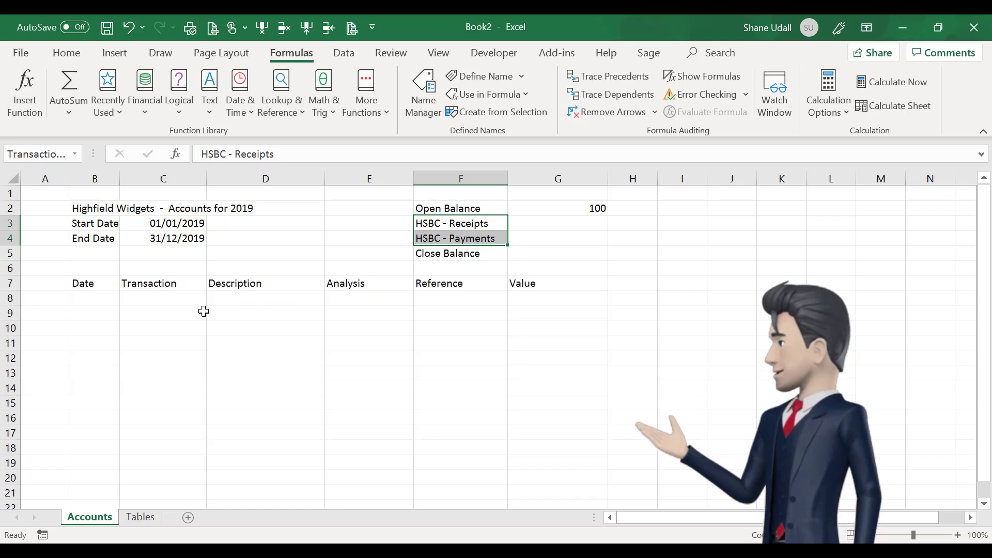
{"action": "left_click", "coordinate": [162, 300]}
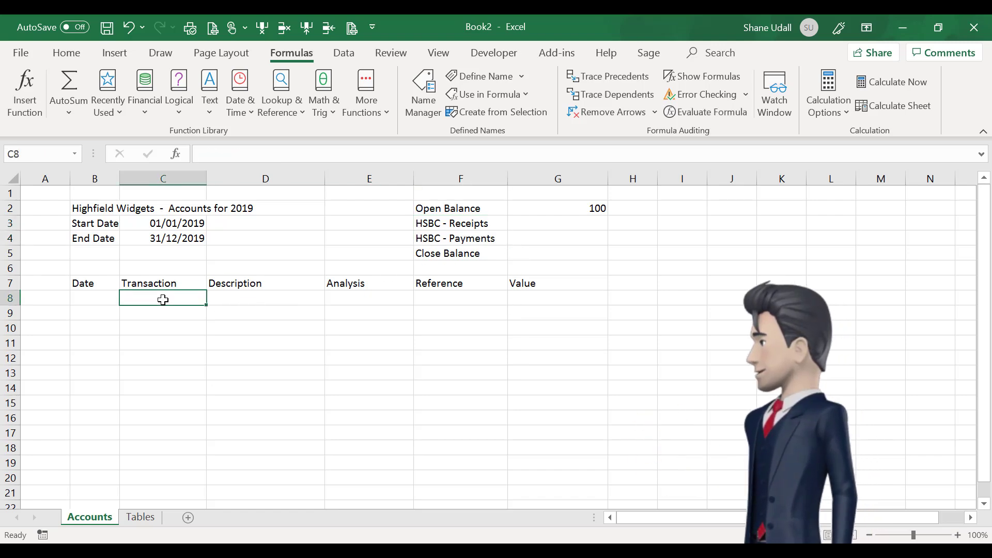
Add a List data validation to C8 with source =TransactionTypes.
{"action": "left_click", "coordinate": [340, 54]}
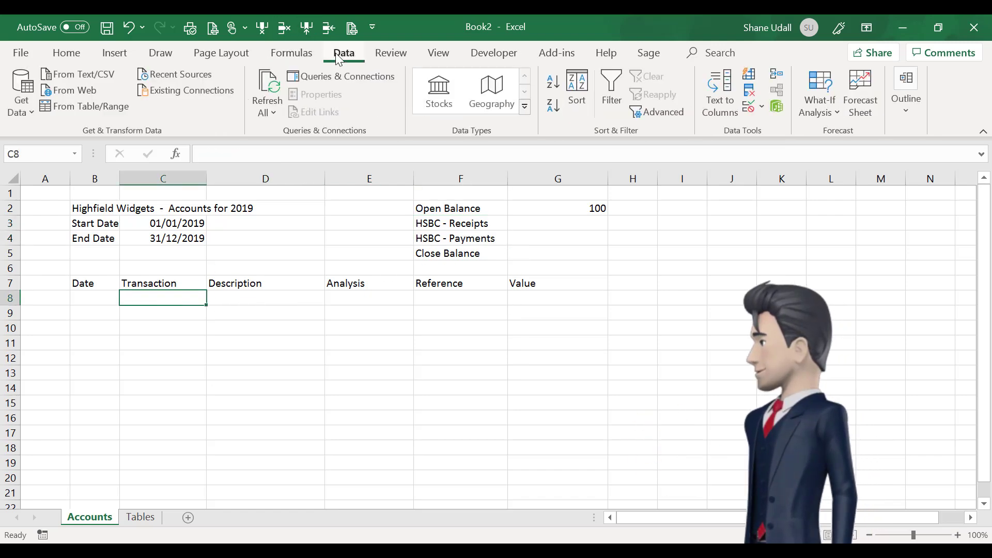
{"action": "left_click", "coordinate": [748, 108]}
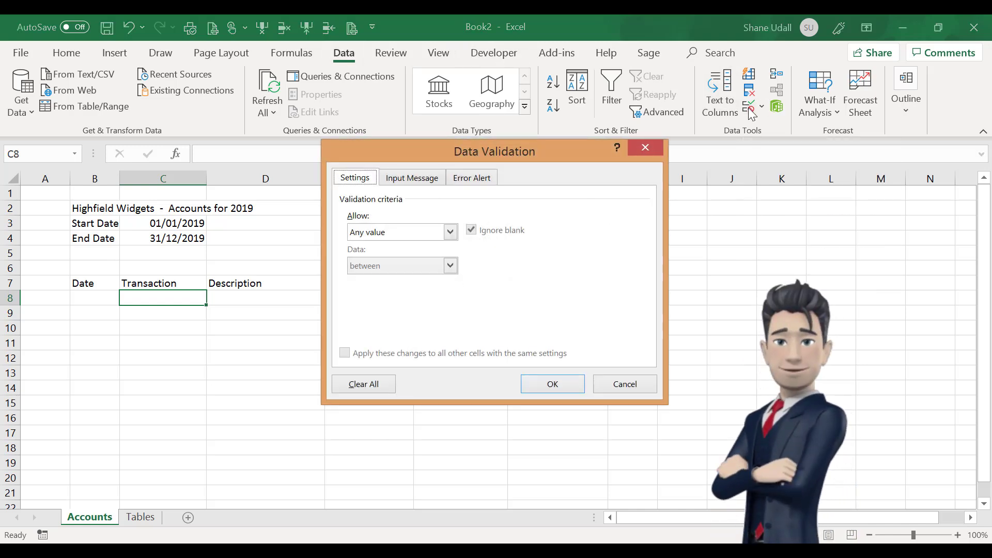
{"action": "left_click", "coordinate": [450, 232]}
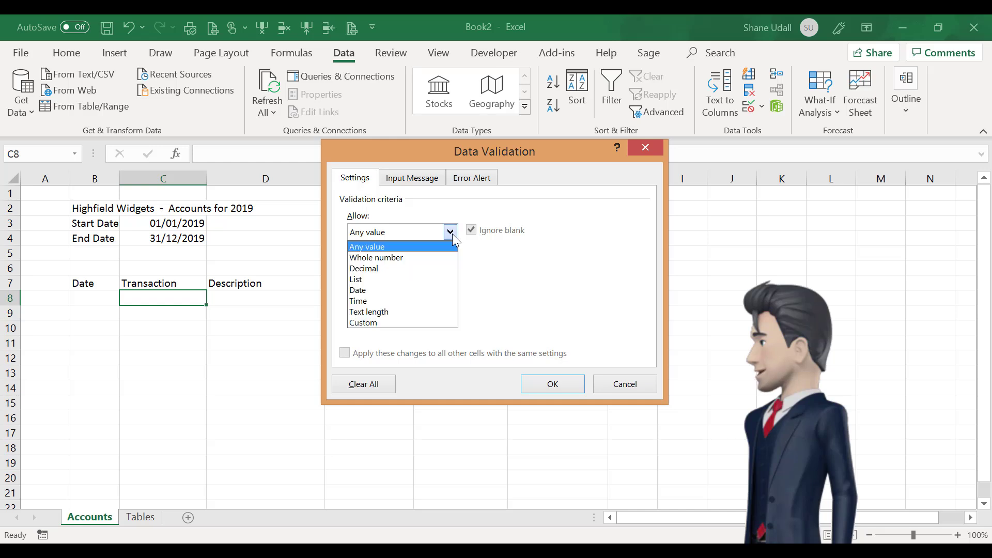
{"action": "left_click", "coordinate": [387, 280]}
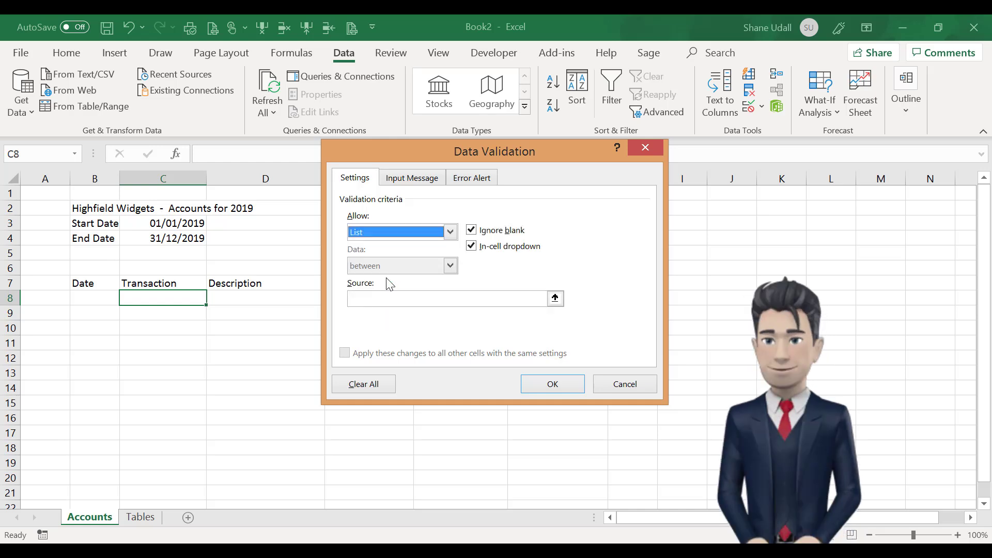
{"action": "left_click", "coordinate": [360, 300]}
{"action": "type", "text": "=TransactionTypes"}
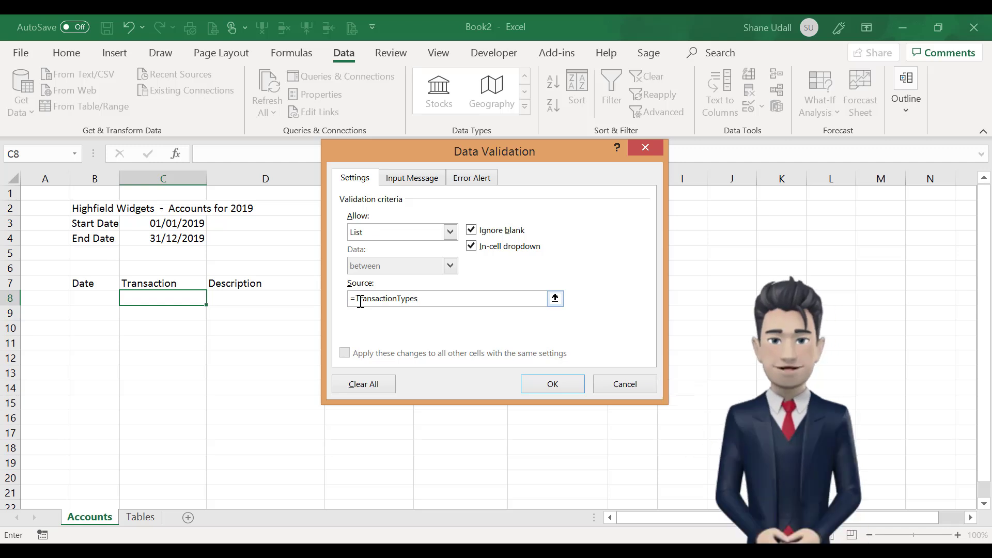
{"action": "left_click", "coordinate": [549, 385]}
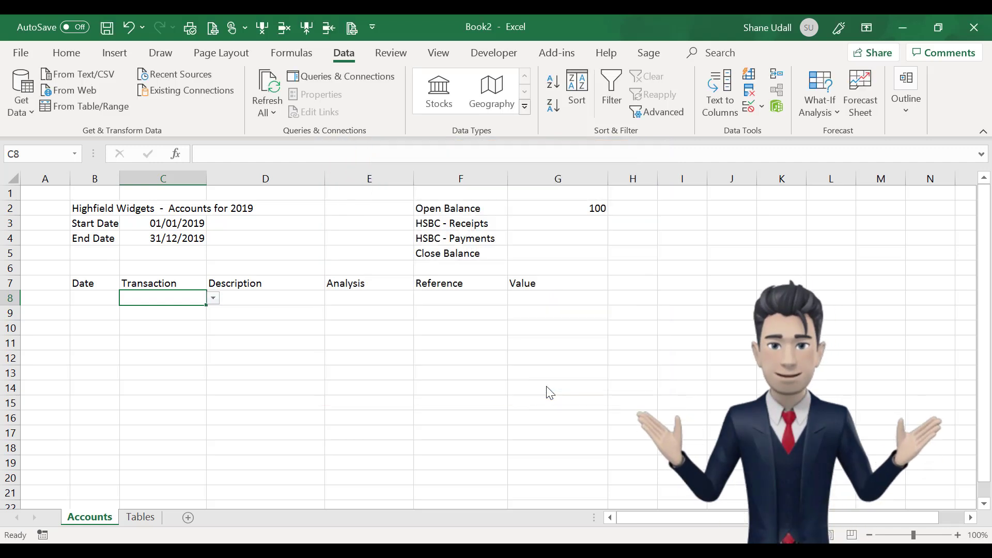
Pick HSBC - Receipts from C8's dropdown.
{"action": "left_click", "coordinate": [213, 299]}
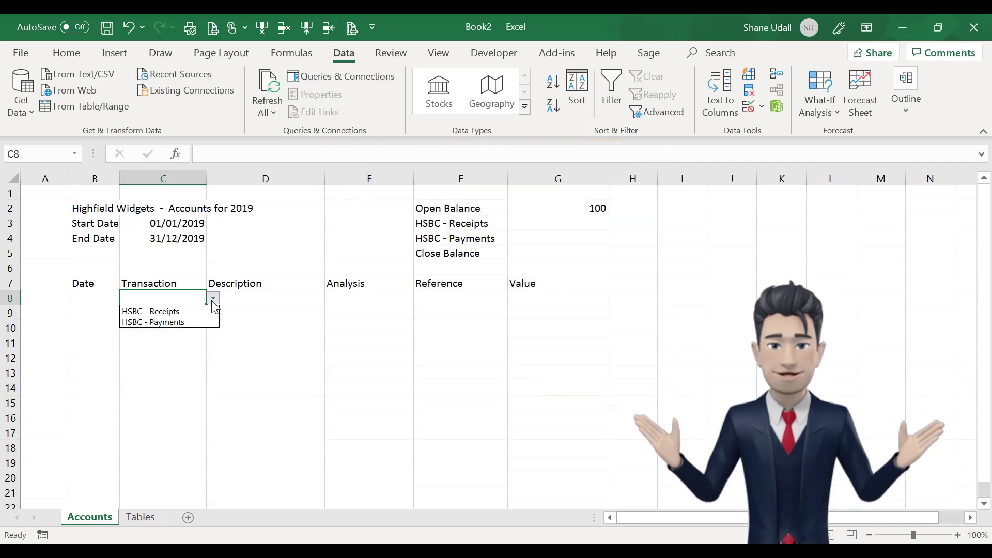
{"action": "left_click", "coordinate": [194, 313]}
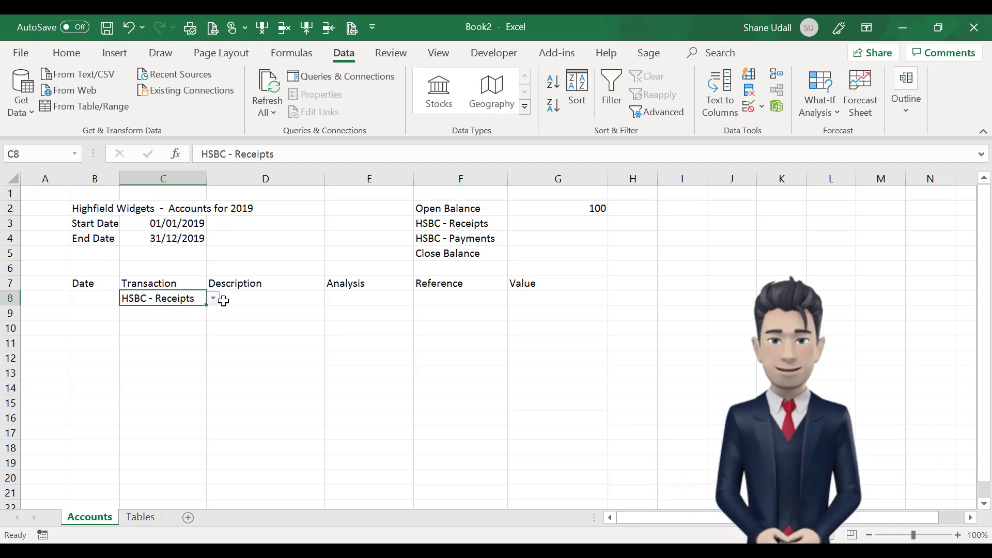
{"action": "left_click", "coordinate": [310, 297]}
{"action": "left_click", "coordinate": [347, 301]}
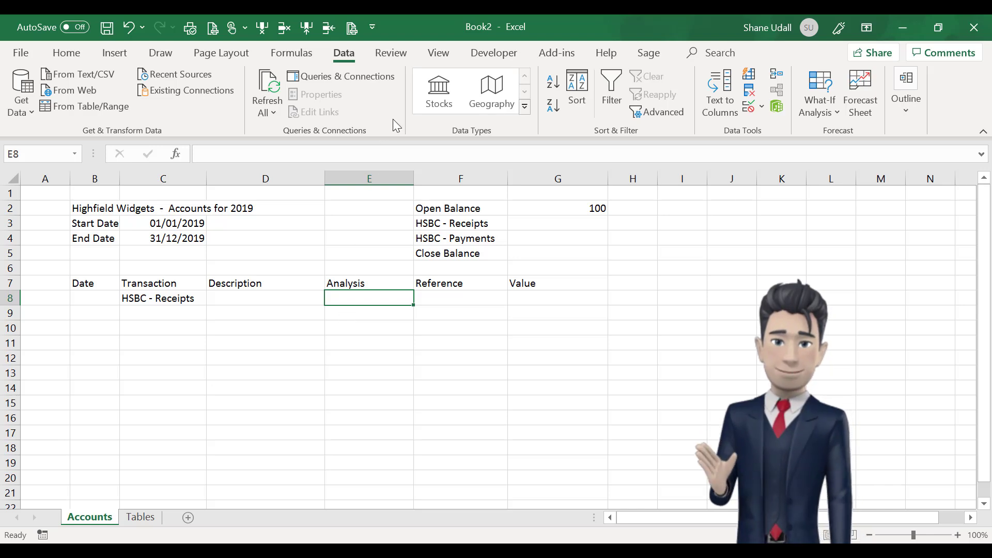
Give E8 a List validation sourced from =ExpenseTypes and choose Sales - B from it.
{"action": "left_click", "coordinate": [750, 107]}
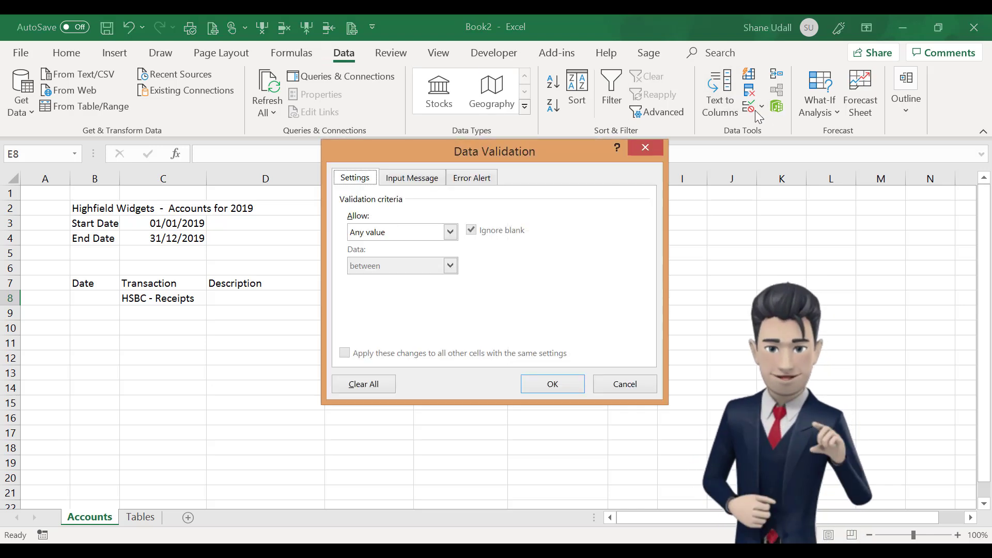
{"action": "left_click", "coordinate": [451, 231]}
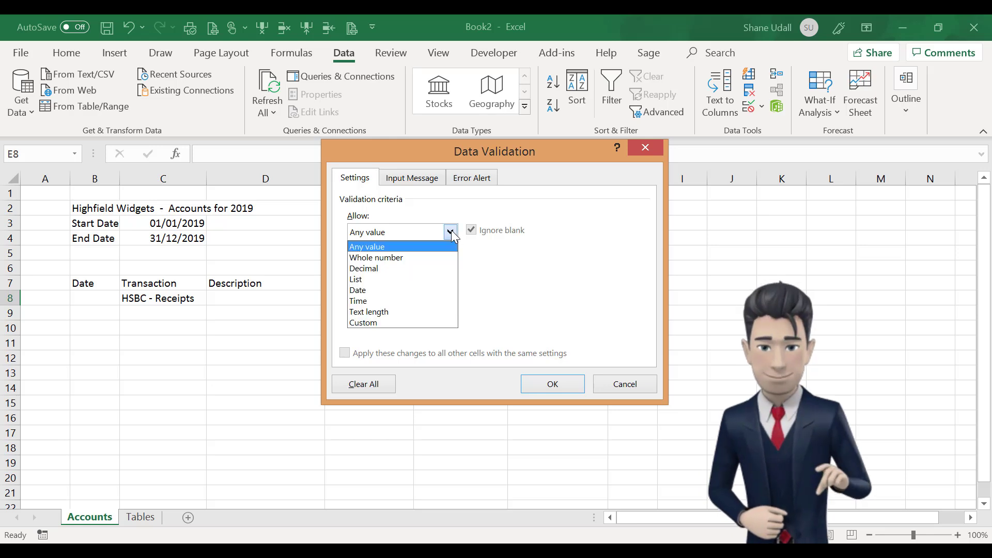
{"action": "left_click", "coordinate": [394, 280]}
{"action": "left_click", "coordinate": [358, 298]}
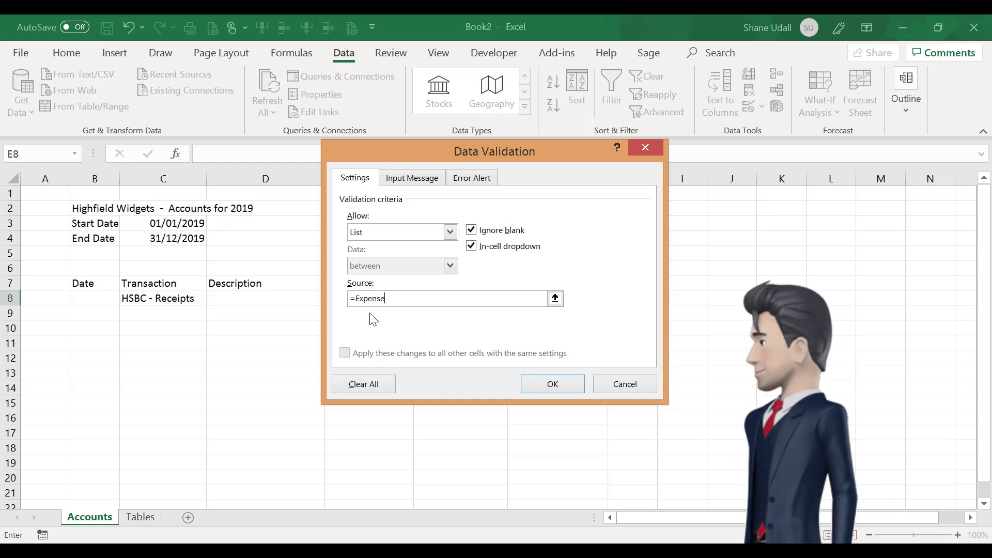
{"action": "type", "text": "=ExpenseTypes"}
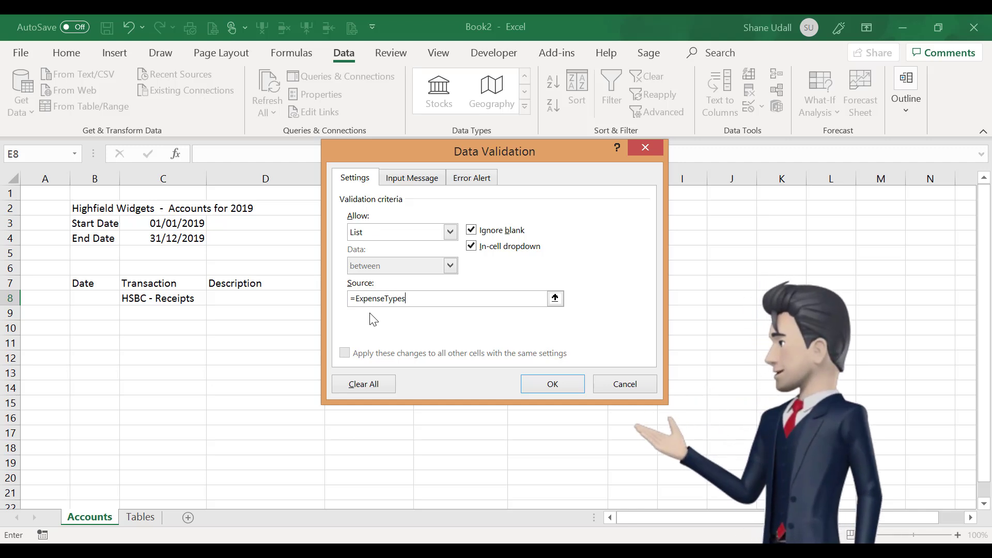
{"action": "left_click", "coordinate": [548, 384]}
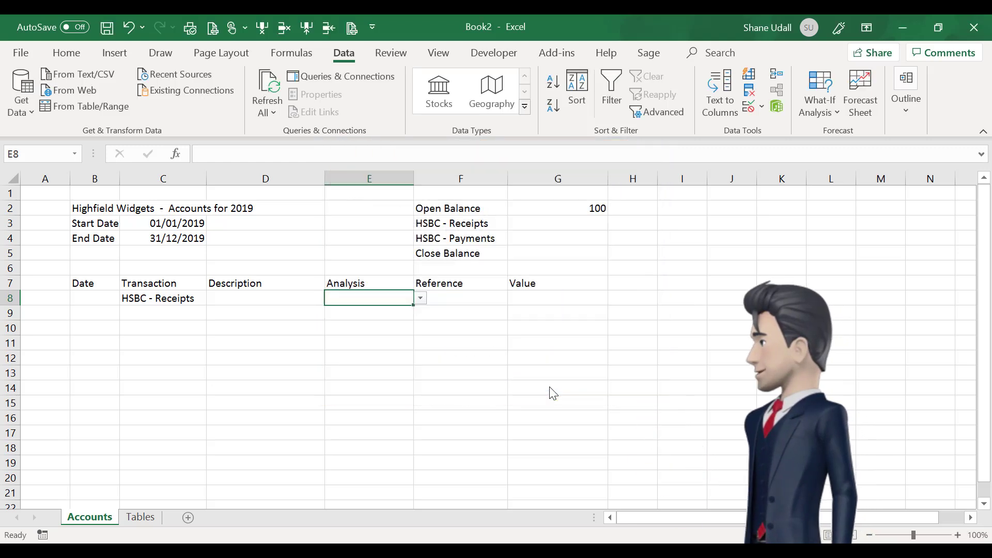
{"action": "left_click", "coordinate": [421, 299]}
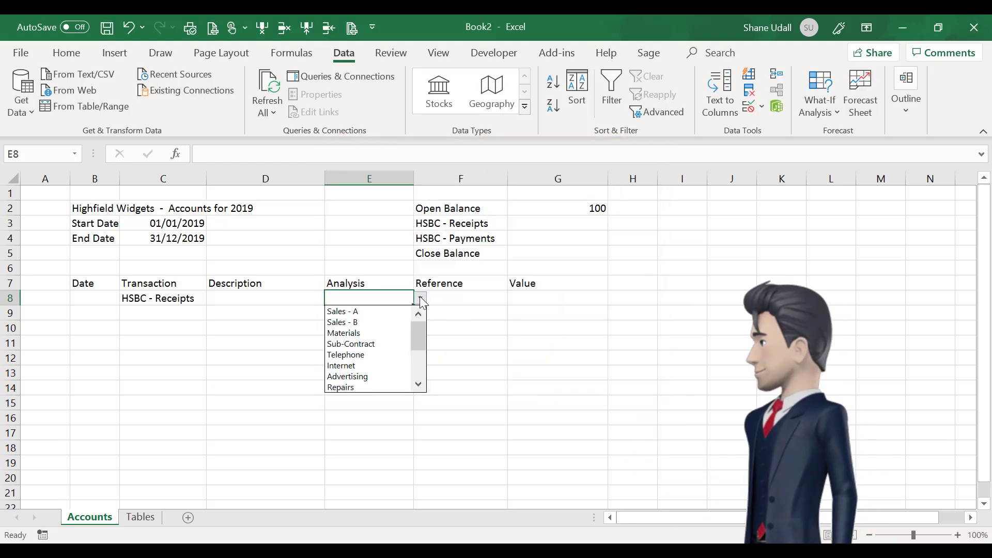
{"action": "left_click", "coordinate": [386, 325]}
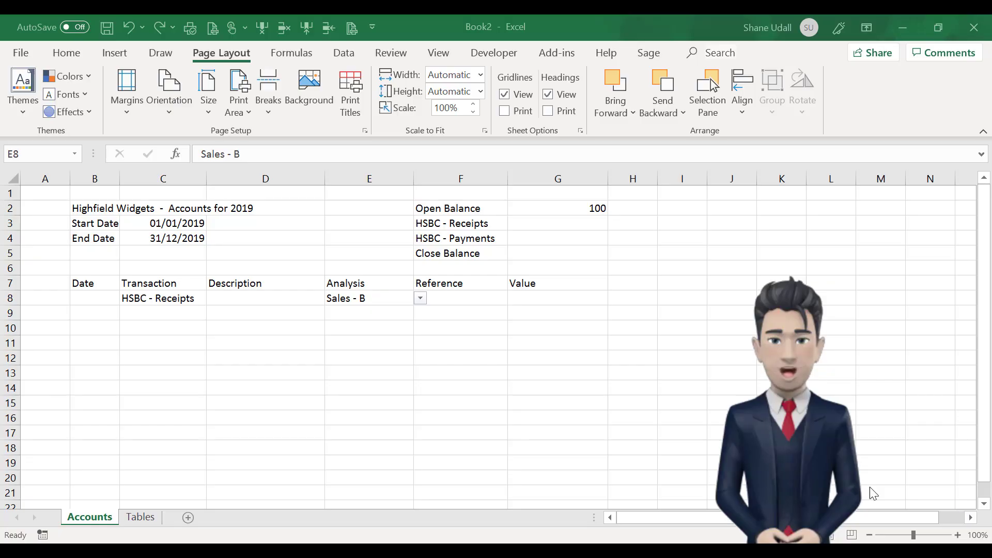
Enter the date 1/1 in B8 and the description ABC Ltd in D8.
{"action": "left_click", "coordinate": [105, 300]}
{"action": "type", "text": "1/1/19"}
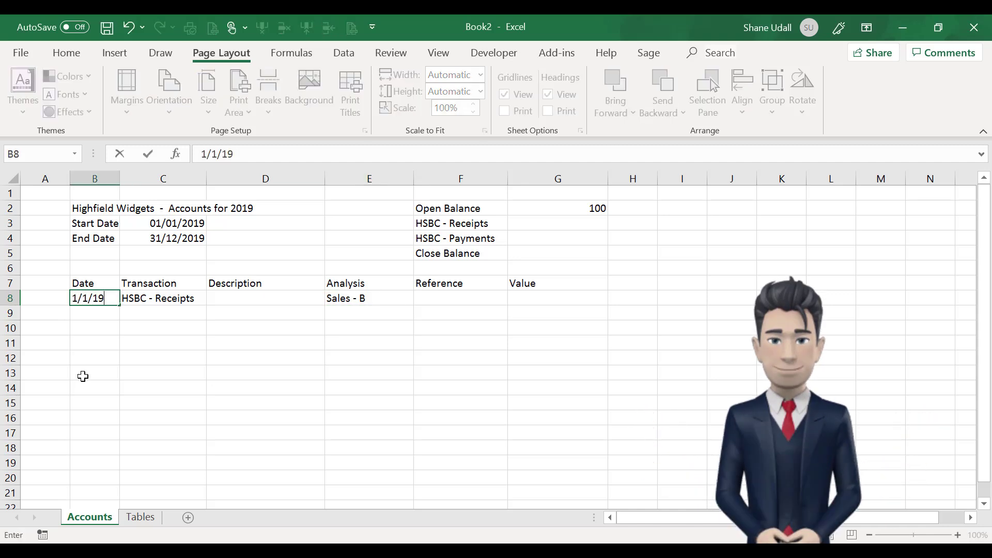
{"action": "key", "text": "Tab"}
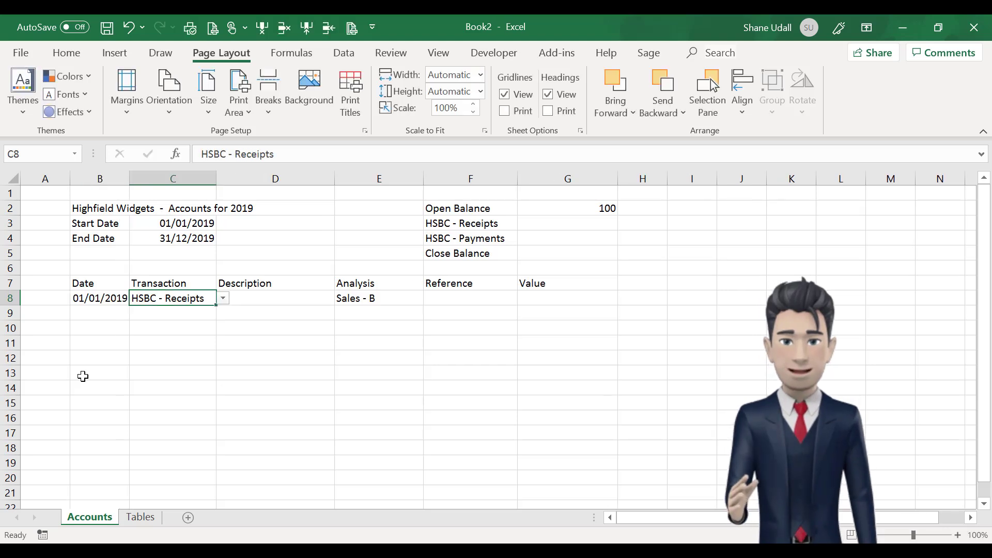
{"action": "key", "text": "Tab"}
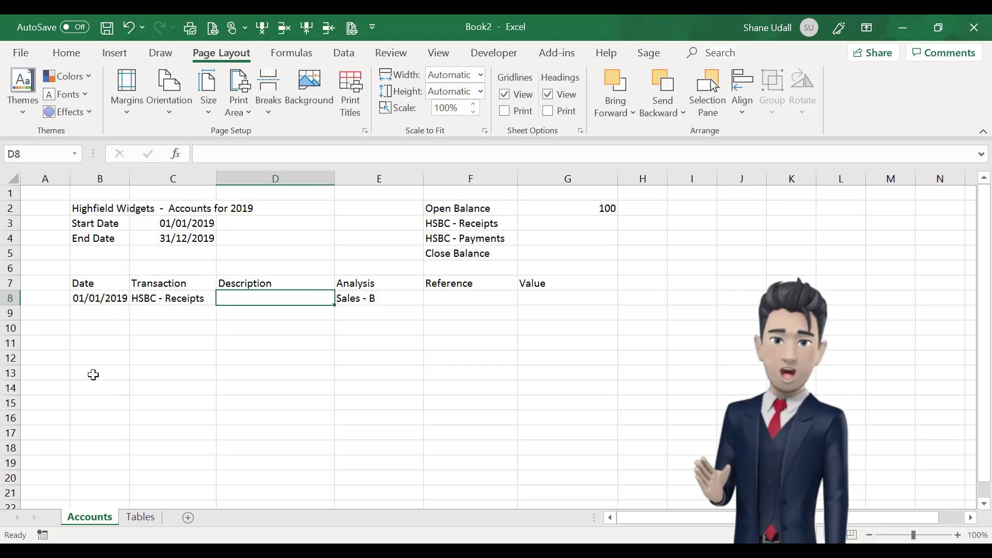
{"action": "type", "text": "ABC Ltd"}
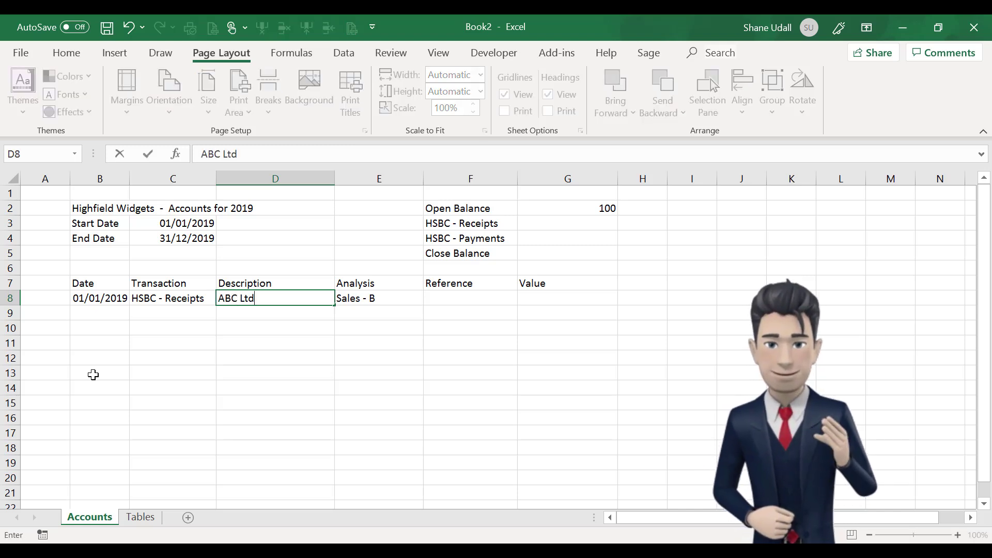
{"action": "key", "text": "Tab"}
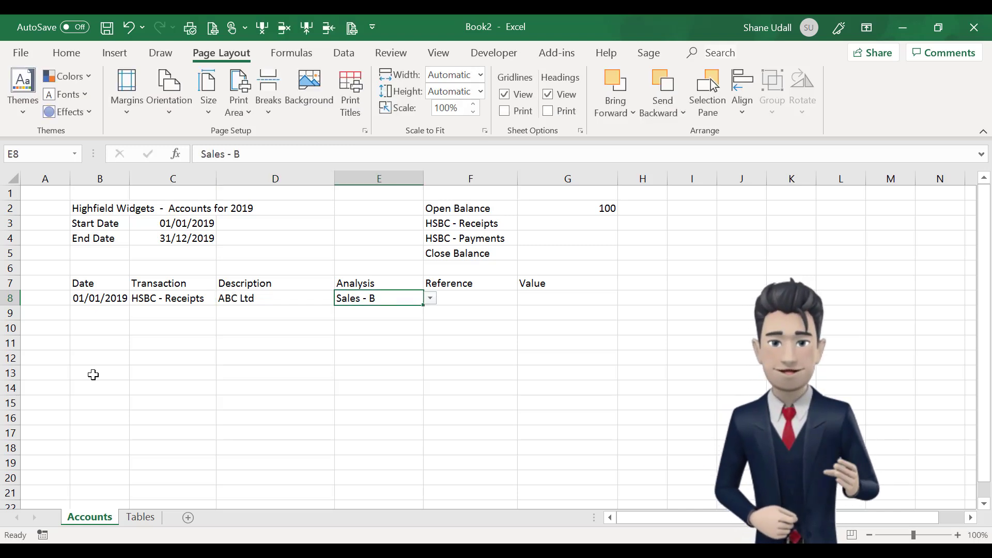
{"action": "key", "text": "Tab"}
{"action": "key", "text": "shift+Tab"}
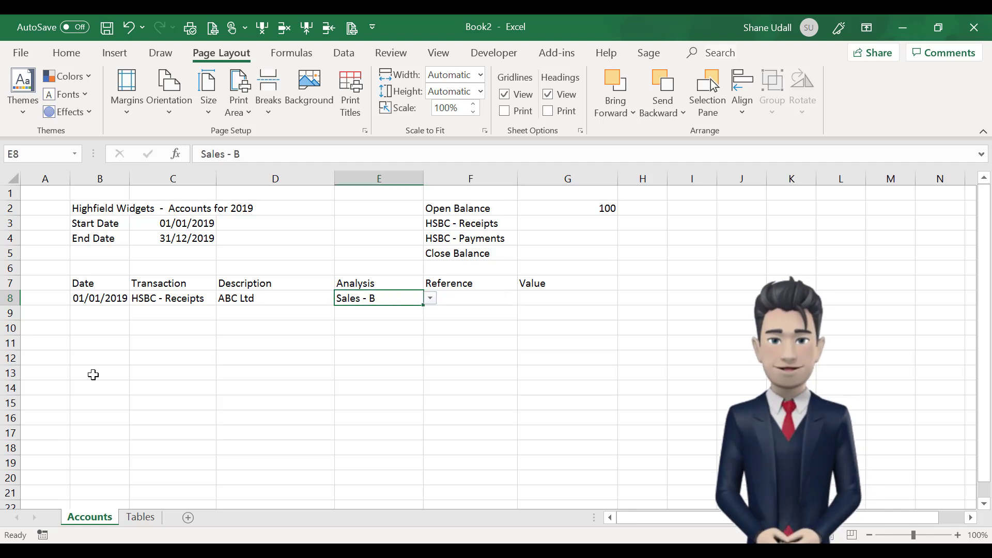
Change E8 to Sales - A, then enter reference 12345 in F8 and value 250 in G8.
{"action": "left_click", "coordinate": [430, 300]}
{"action": "scroll", "coordinate": [427, 341], "scroll_direction": "up", "scroll_amount": 1}
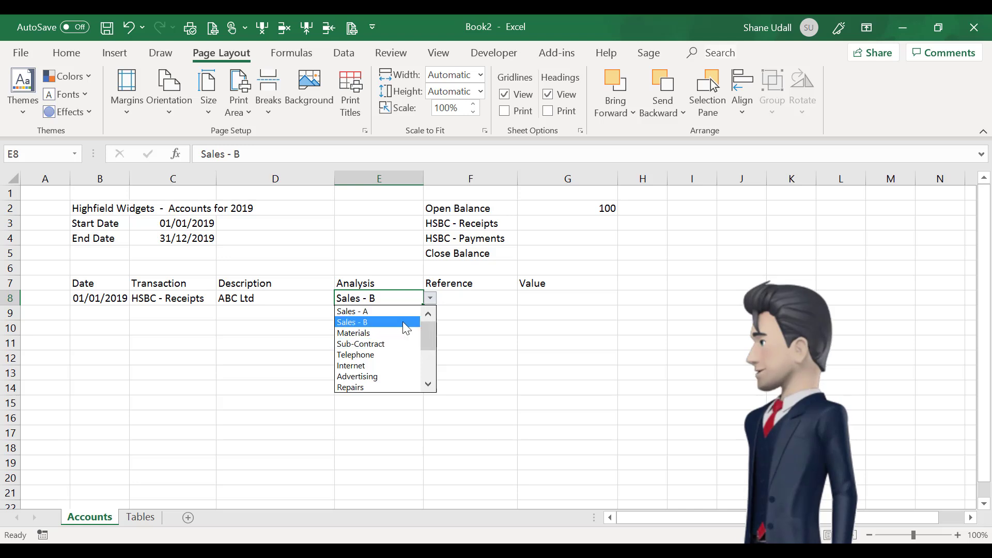
{"action": "left_click", "coordinate": [362, 311]}
{"action": "left_click", "coordinate": [443, 299]}
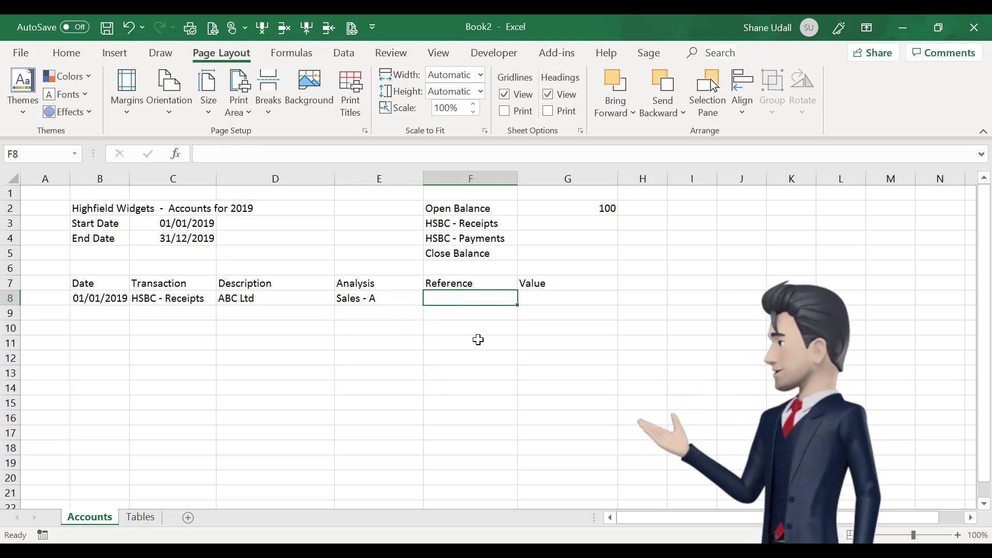
{"action": "type", "text": "123456"}
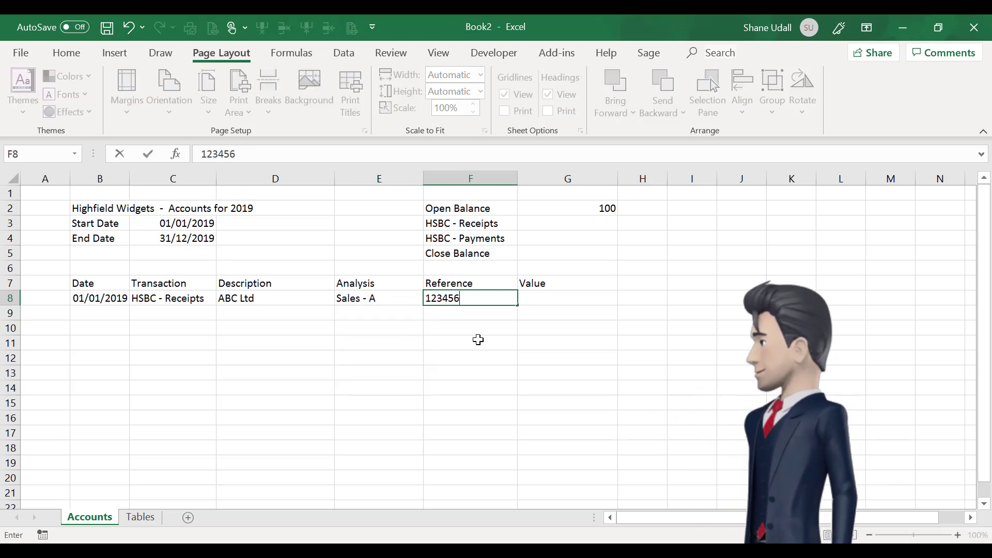
{"action": "key", "text": "Tab"}
{"action": "type", "text": "250"}
{"action": "key", "text": "Return"}
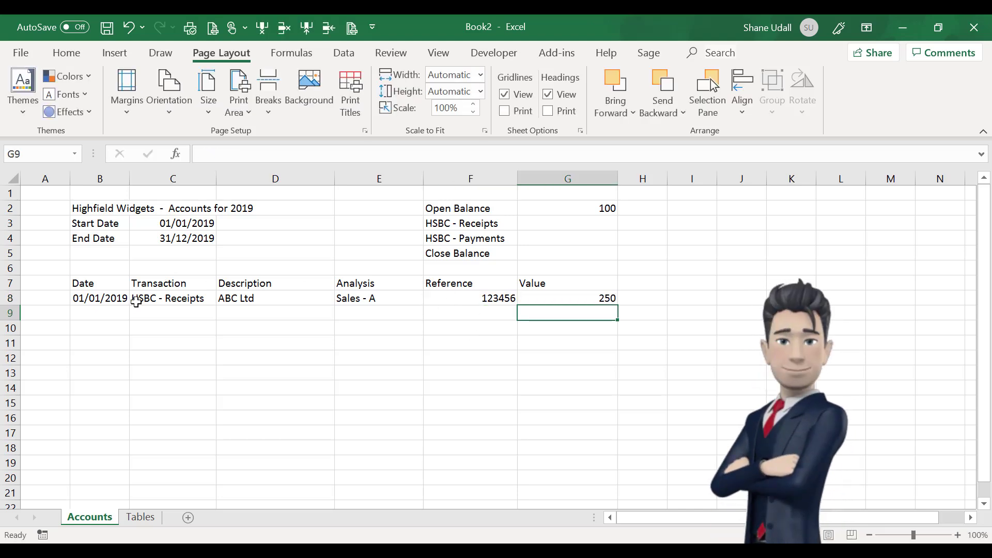
{"action": "left_click", "coordinate": [118, 302]}
Format B8 as a date and left-align the reference in F8.
{"action": "right_click", "coordinate": [123, 303]}
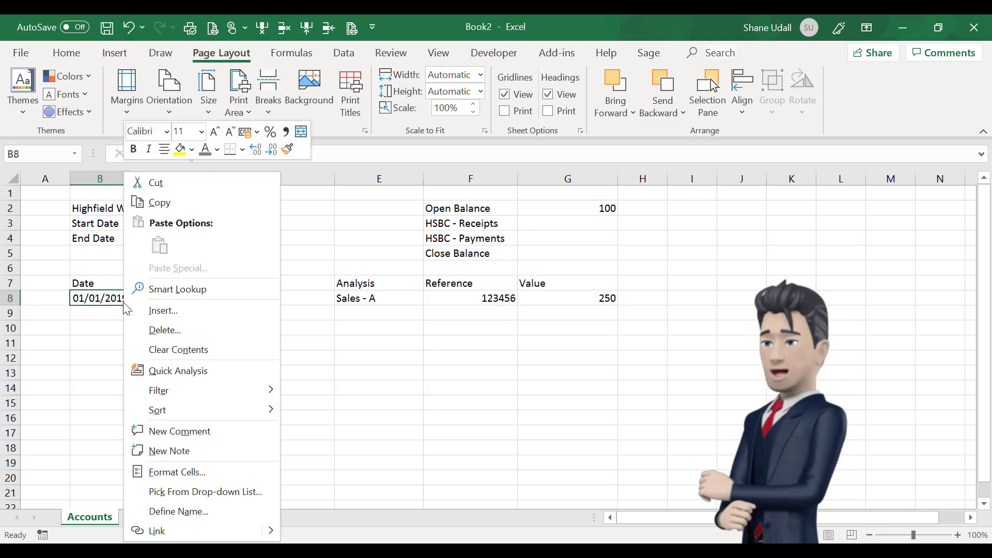
{"action": "left_click", "coordinate": [200, 473]}
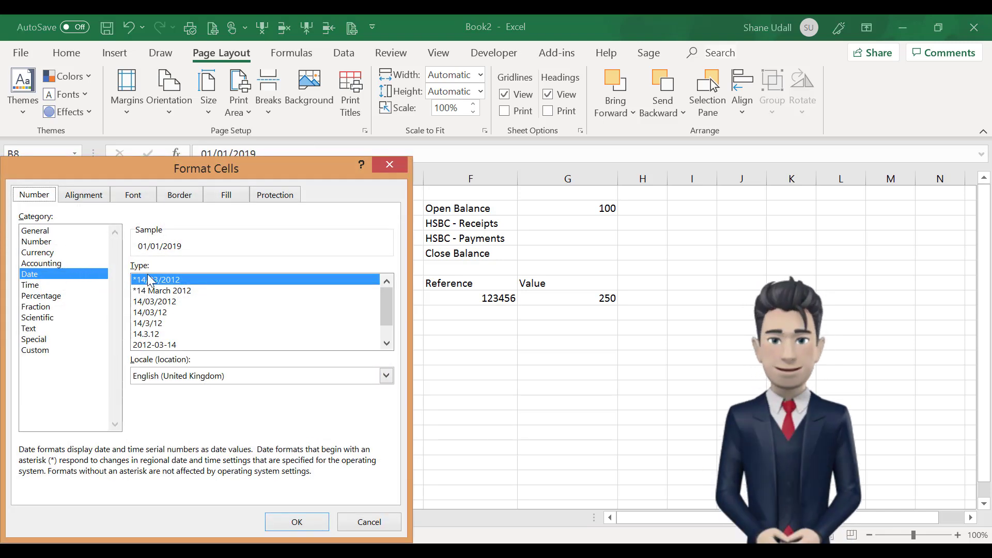
{"action": "left_click", "coordinate": [297, 523]}
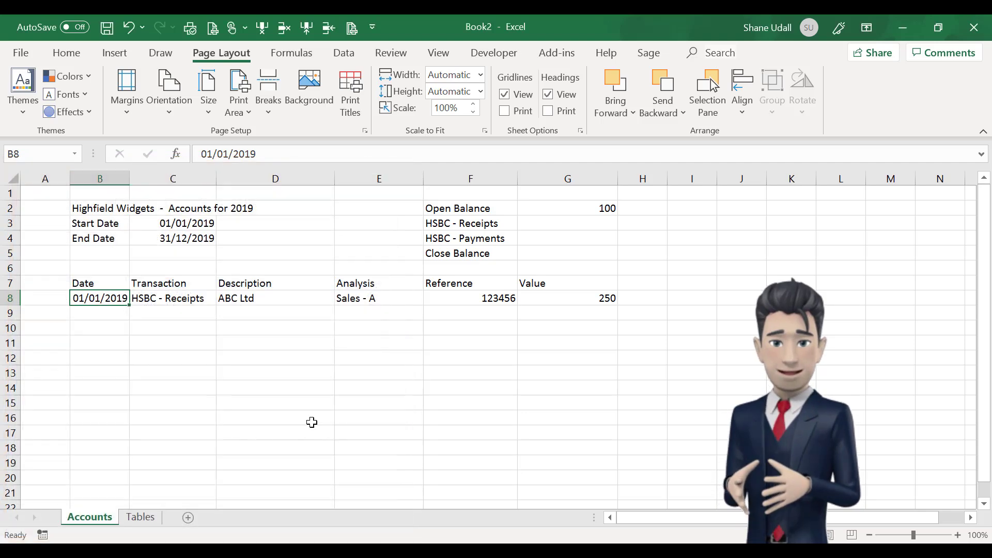
{"action": "left_click", "coordinate": [182, 299]}
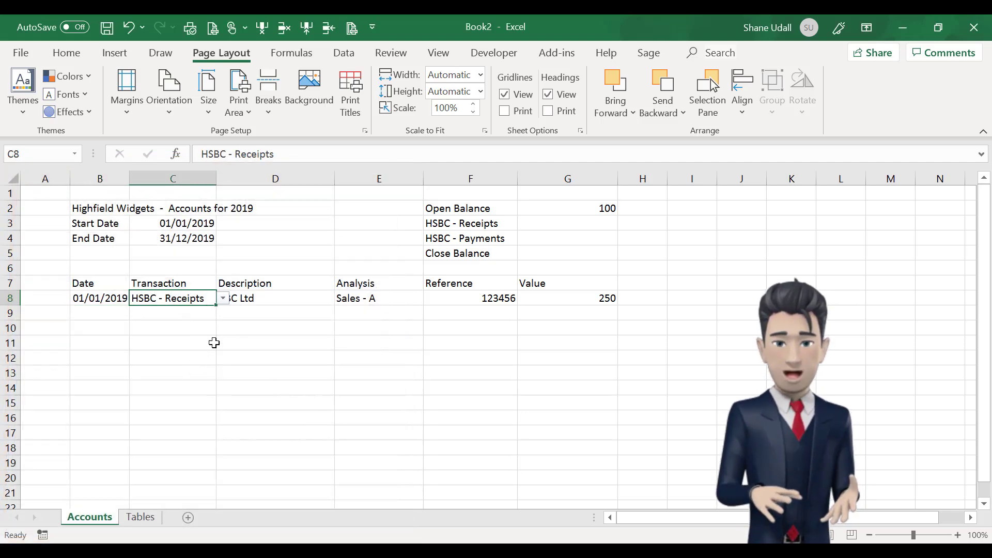
{"action": "left_click", "coordinate": [256, 298]}
{"action": "left_click", "coordinate": [372, 299]}
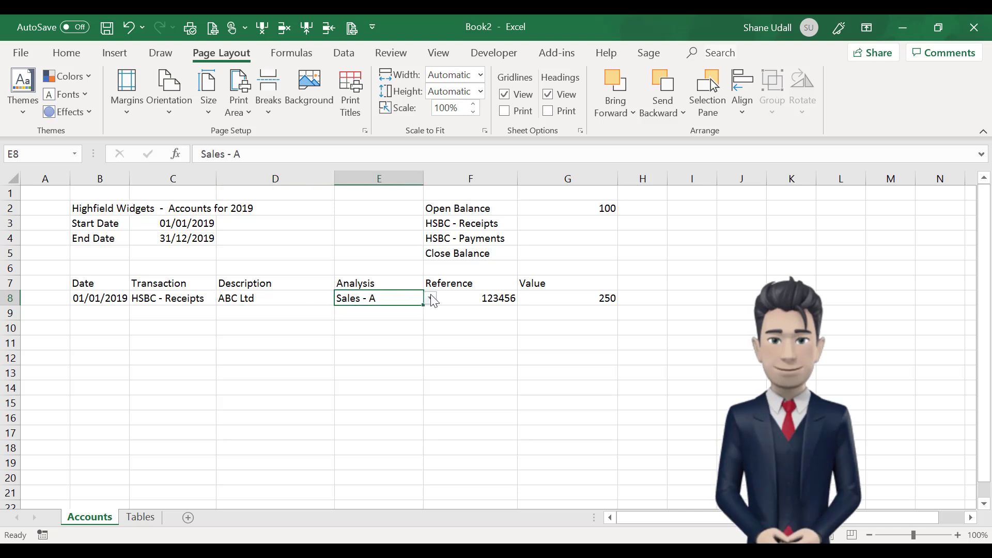
{"action": "left_click", "coordinate": [448, 297]}
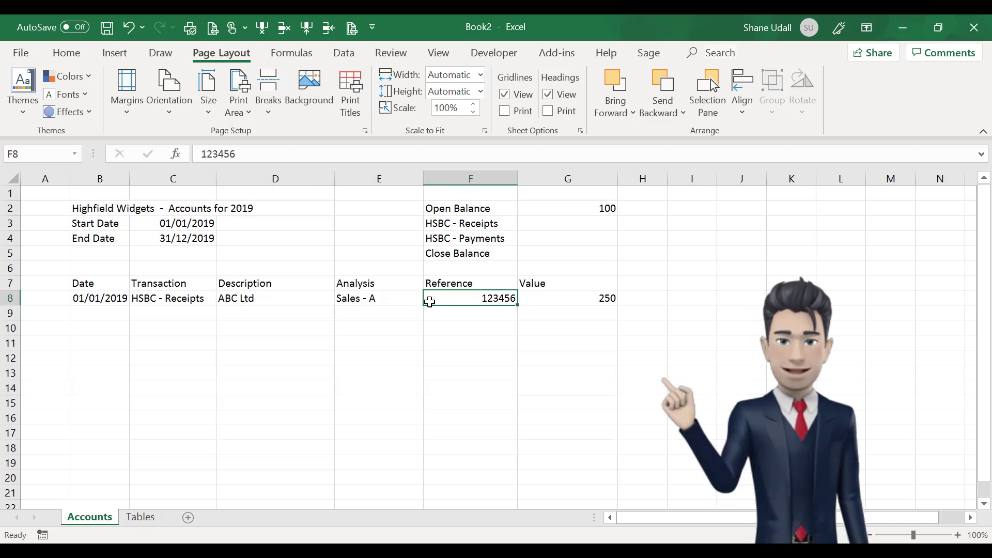
{"action": "left_click", "coordinate": [78, 54]}
{"action": "left_click", "coordinate": [261, 106]}
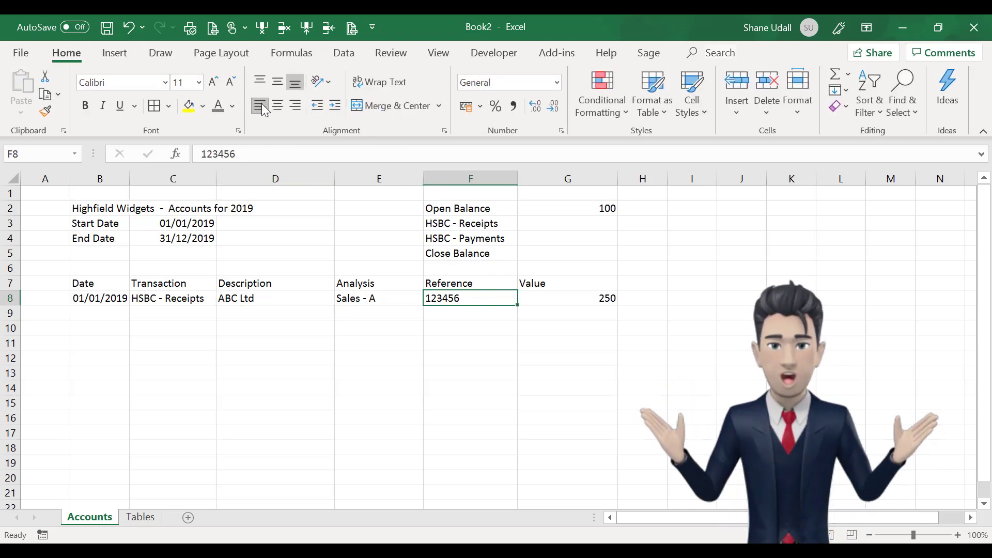
Format G8 as Number with 2 decimals, thousands separator and red negatives.
{"action": "left_click", "coordinate": [569, 294]}
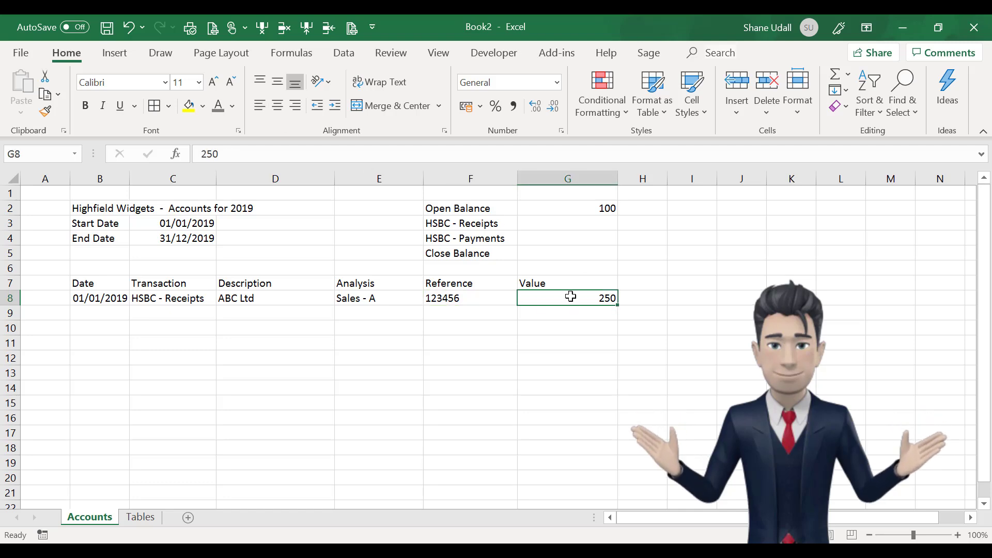
{"action": "right_click", "coordinate": [571, 297]}
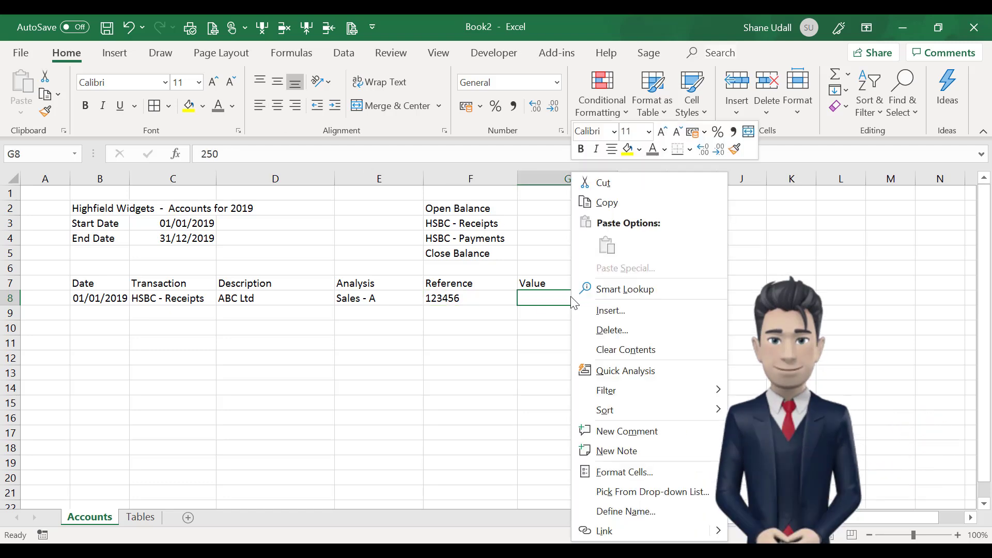
{"action": "left_click", "coordinate": [626, 479]}
{"action": "left_click", "coordinate": [451, 242]}
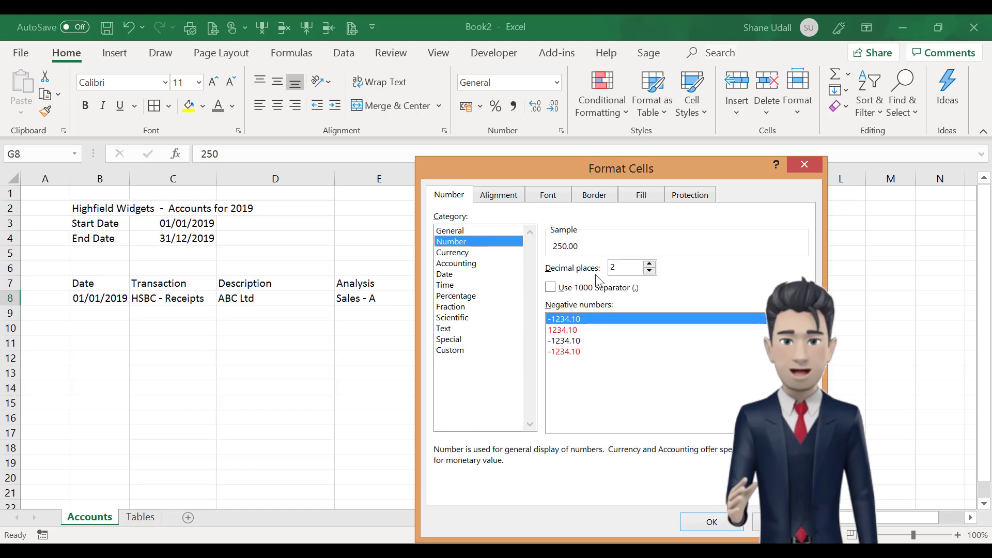
{"action": "left_click", "coordinate": [550, 287]}
{"action": "left_click", "coordinate": [567, 352]}
{"action": "left_click", "coordinate": [712, 525]}
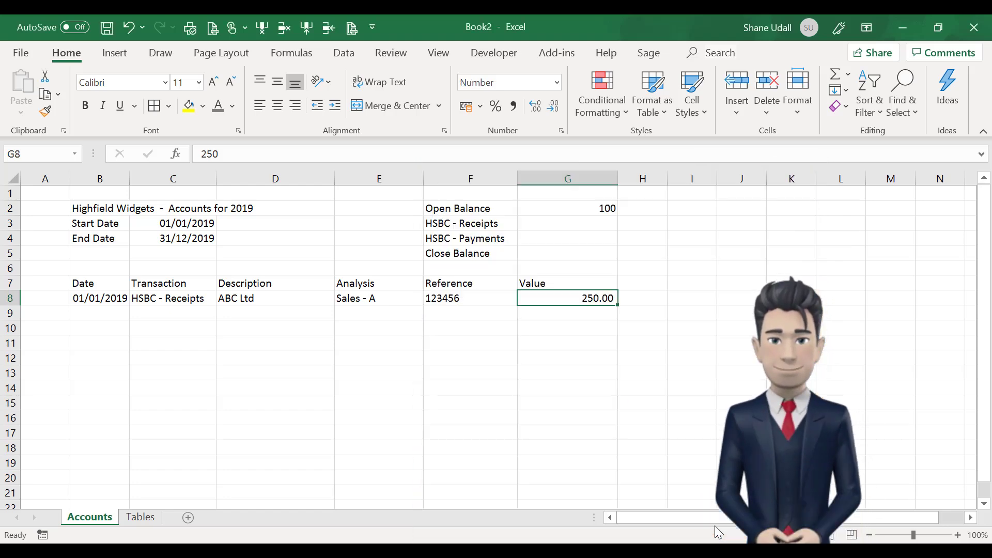
Fill the row 8 entry down through row 19 as a test, then clear rows 9–19.
{"action": "left_click", "coordinate": [100, 298]}
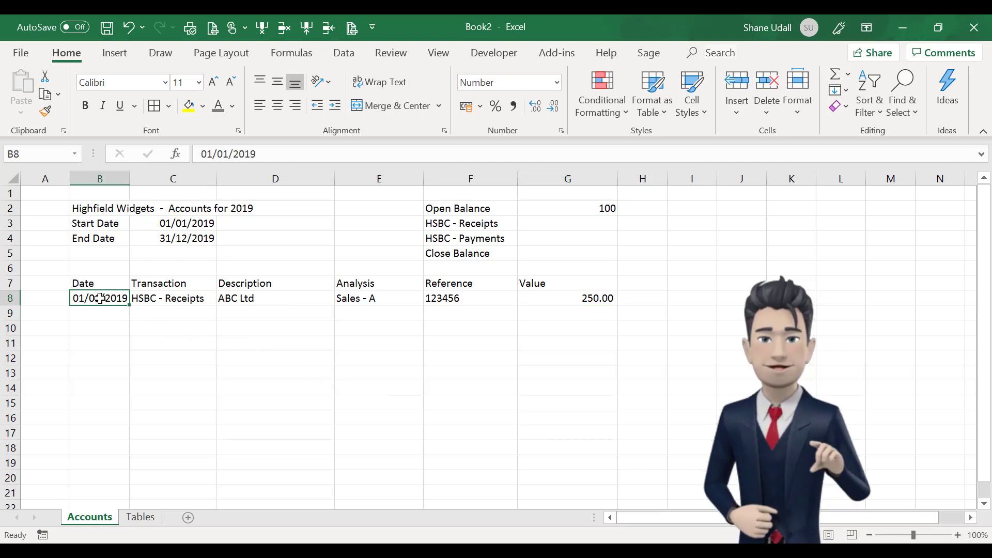
{"action": "left_click_drag", "start_coordinate": [108, 299], "coordinate": [591, 472]}
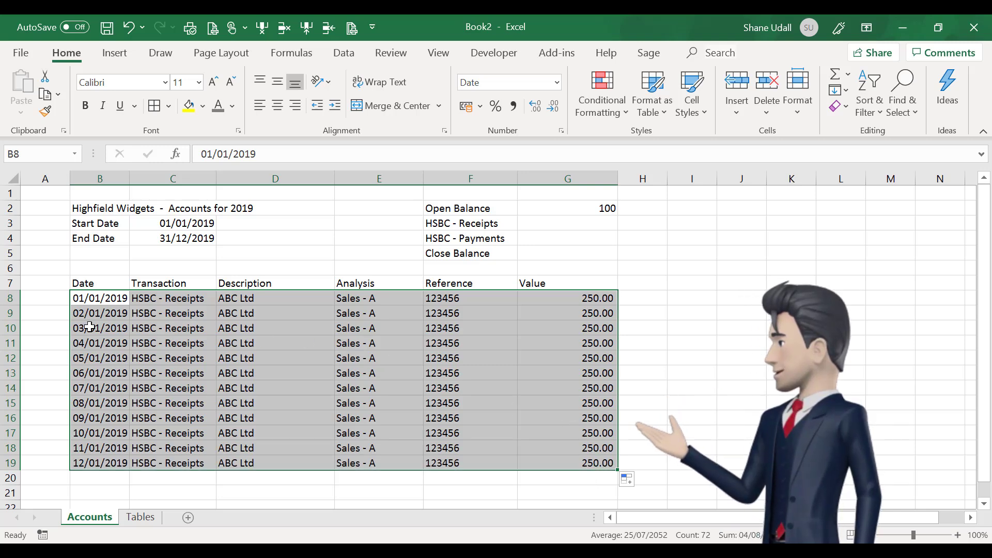
{"action": "left_click_drag", "start_coordinate": [80, 311], "coordinate": [548, 449]}
{"action": "key", "text": "Delete"}
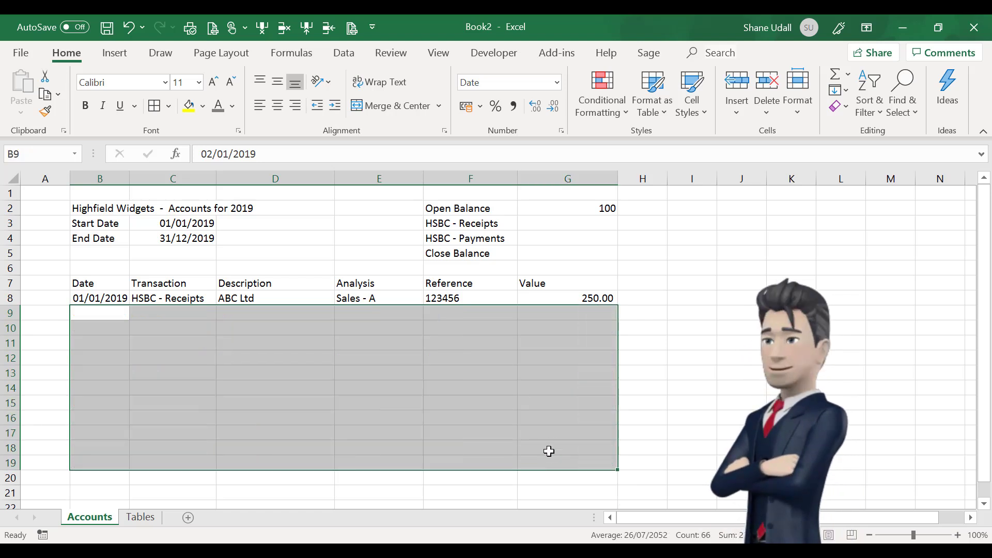
Type END in B20 to mark the bottom of the ledger.
{"action": "left_click", "coordinate": [116, 476]}
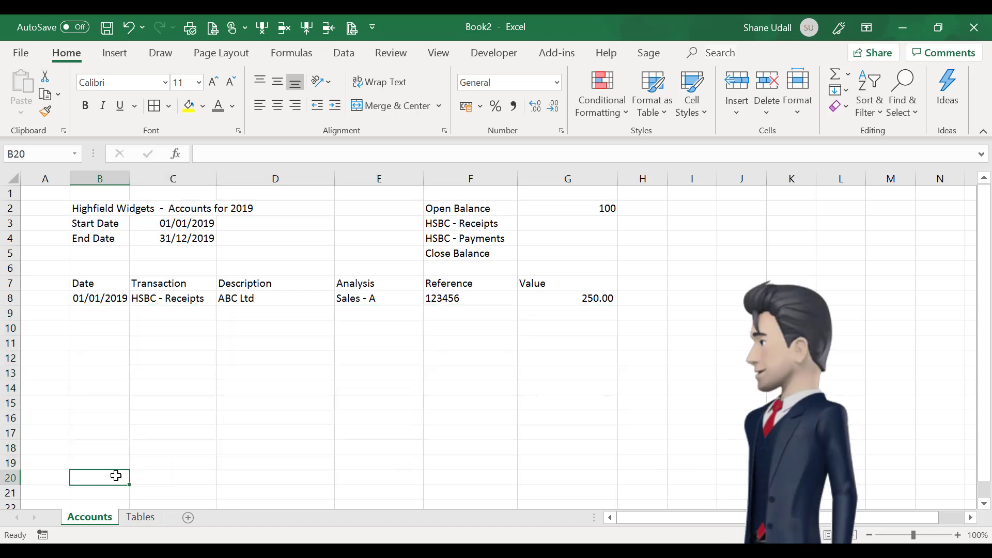
{"action": "type", "text": "END"}
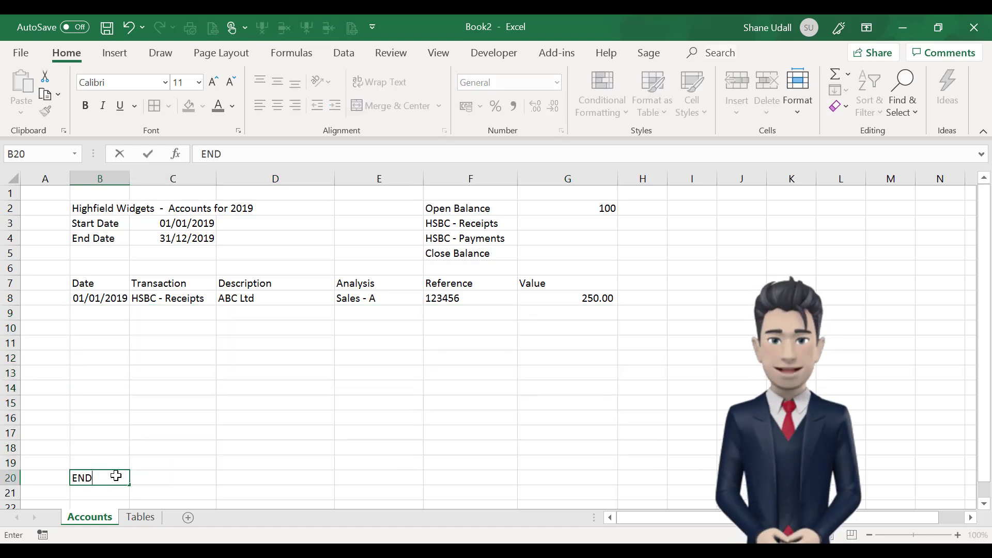
{"action": "key", "text": "Return"}
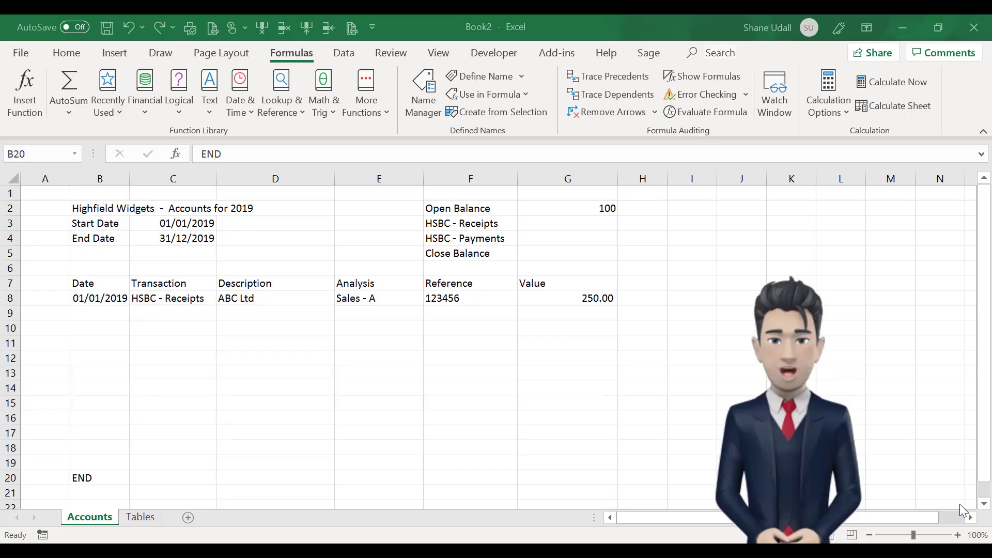
{"action": "key", "text": "F2"}
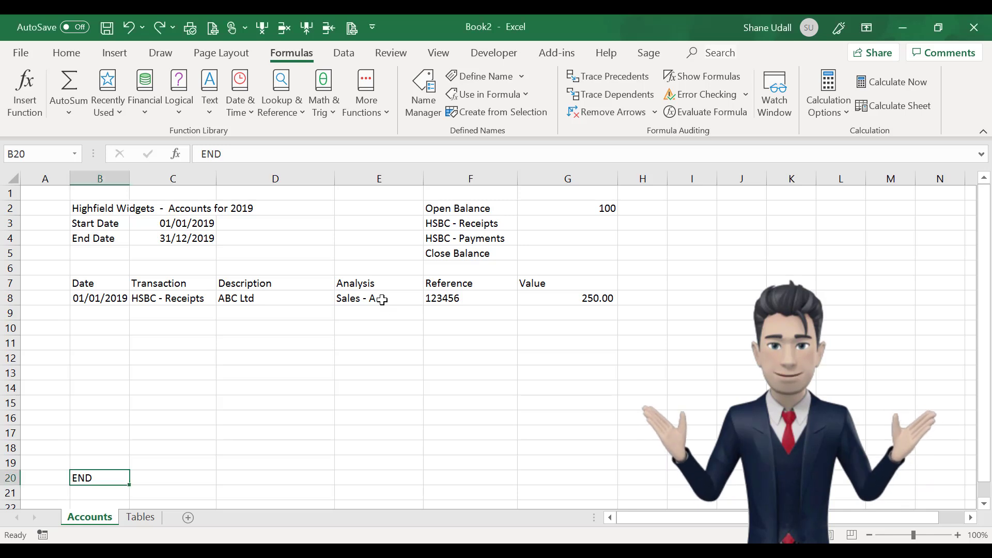
Name the Analysis cells E8:E20 on Accounts 'AnalysisRange'.
{"action": "left_click", "coordinate": [382, 300]}
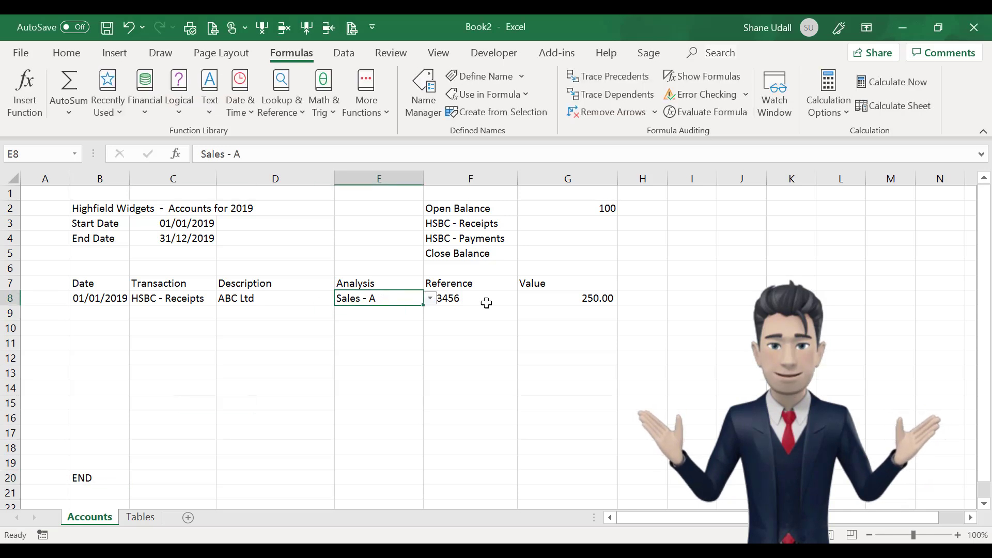
{"action": "left_click", "coordinate": [577, 298]}
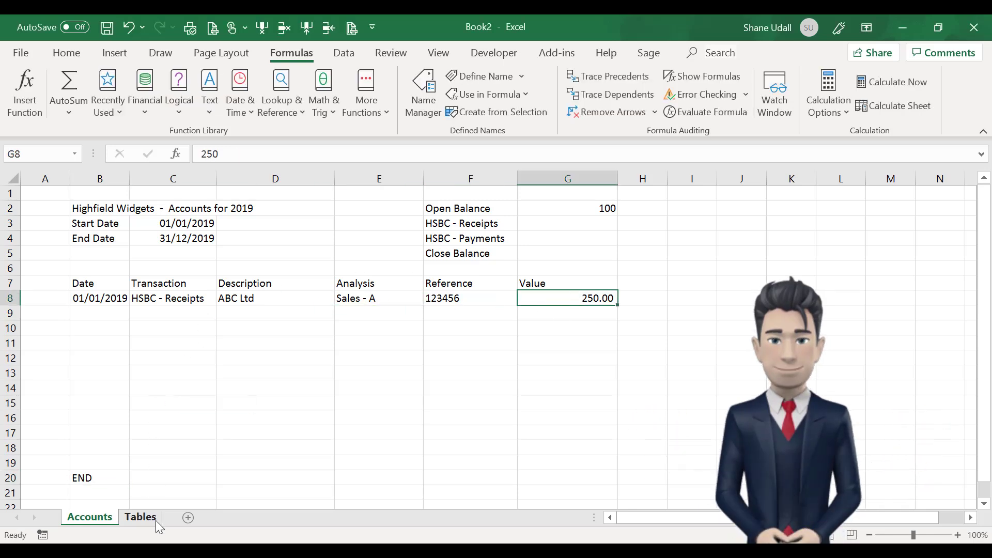
{"action": "left_click", "coordinate": [140, 517]}
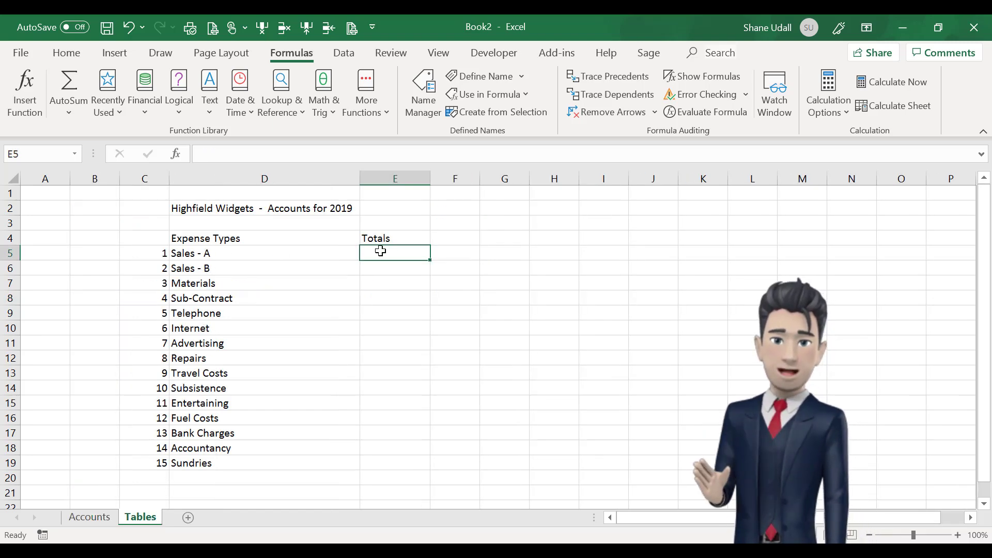
{"action": "left_click", "coordinate": [211, 255]}
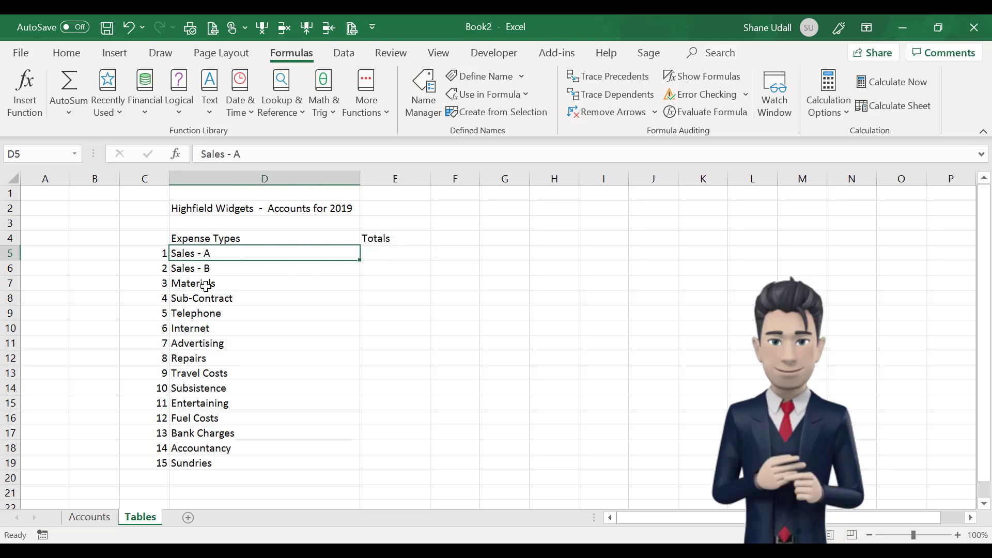
{"action": "left_click", "coordinate": [107, 520]}
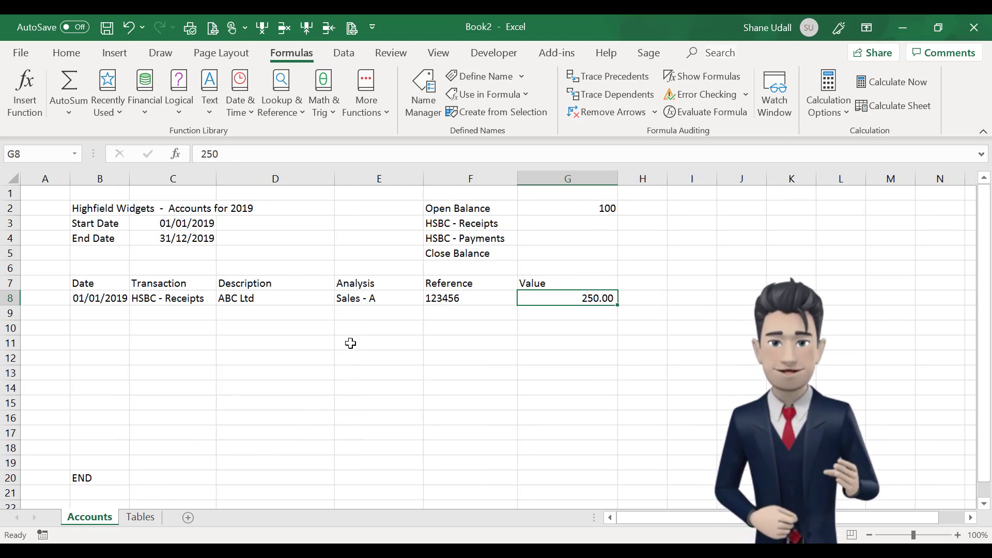
{"action": "left_click_drag", "start_coordinate": [365, 298], "coordinate": [384, 474]}
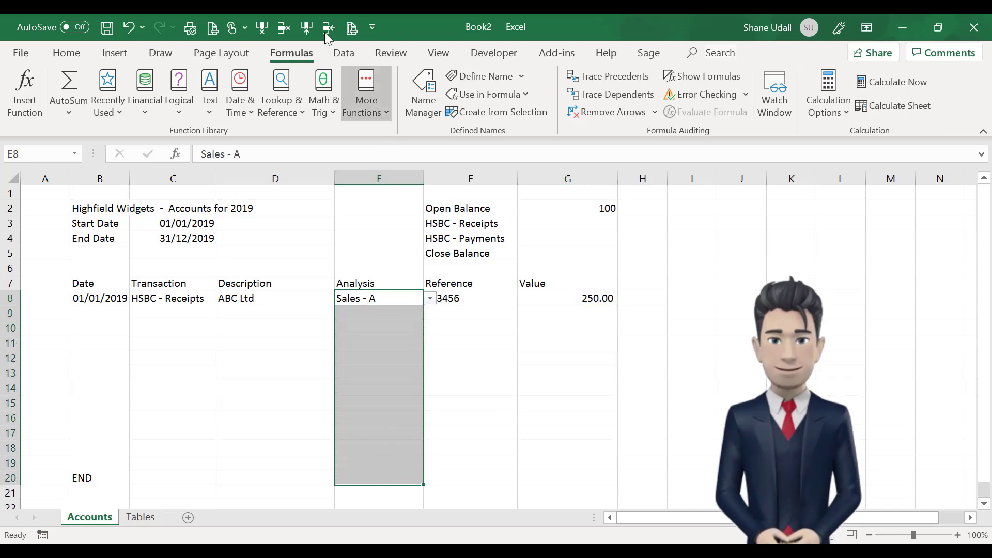
{"action": "left_click", "coordinate": [483, 76]}
{"action": "type", "text": "AnalysisRange"}
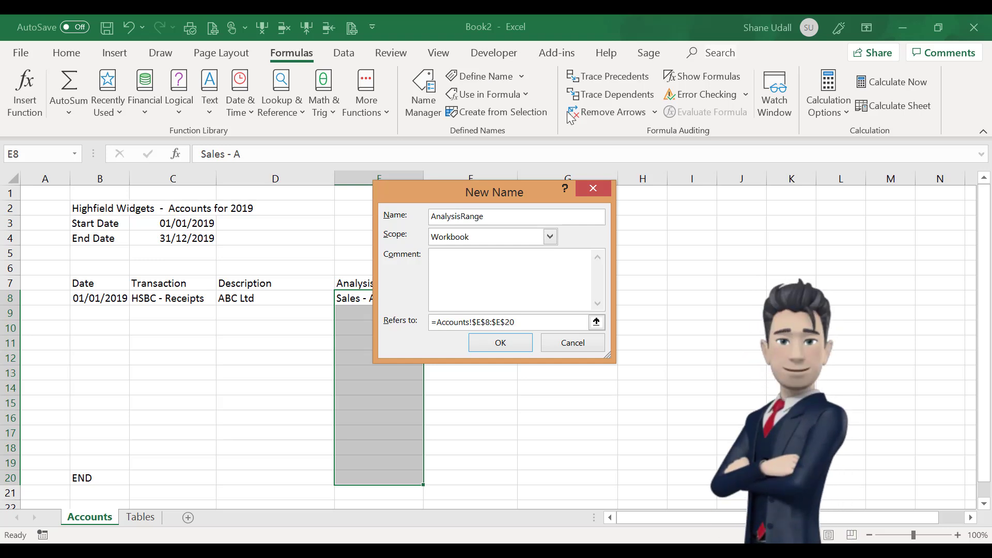
{"action": "left_click", "coordinate": [500, 343]}
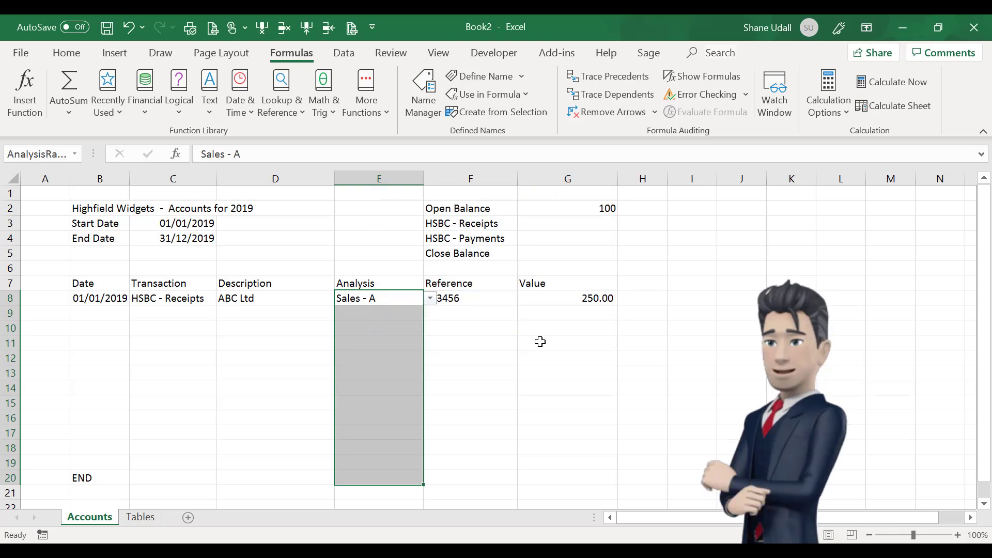
Name the Value cells G8:G20 'ValueRange'.
{"action": "left_click_drag", "start_coordinate": [572, 295], "coordinate": [560, 474]}
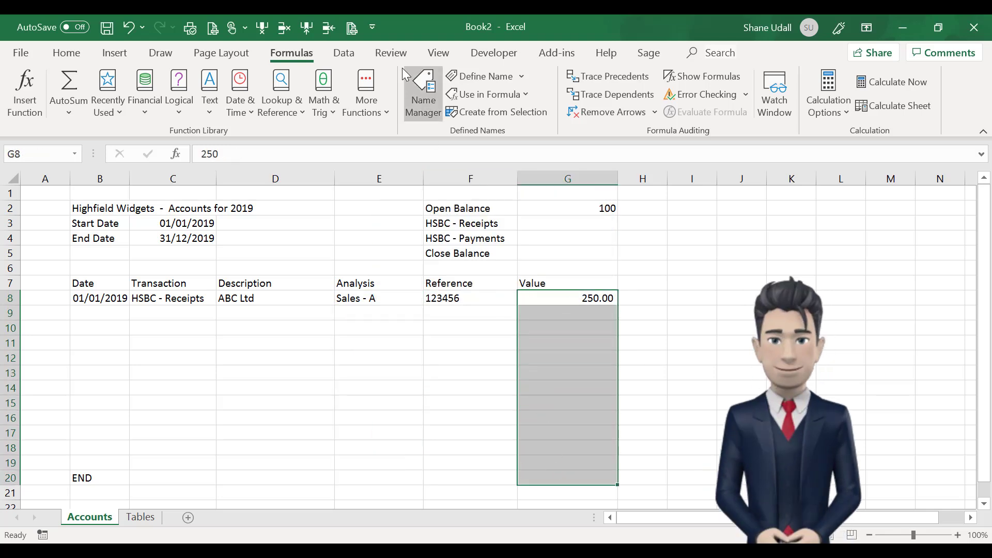
{"action": "left_click", "coordinate": [474, 76]}
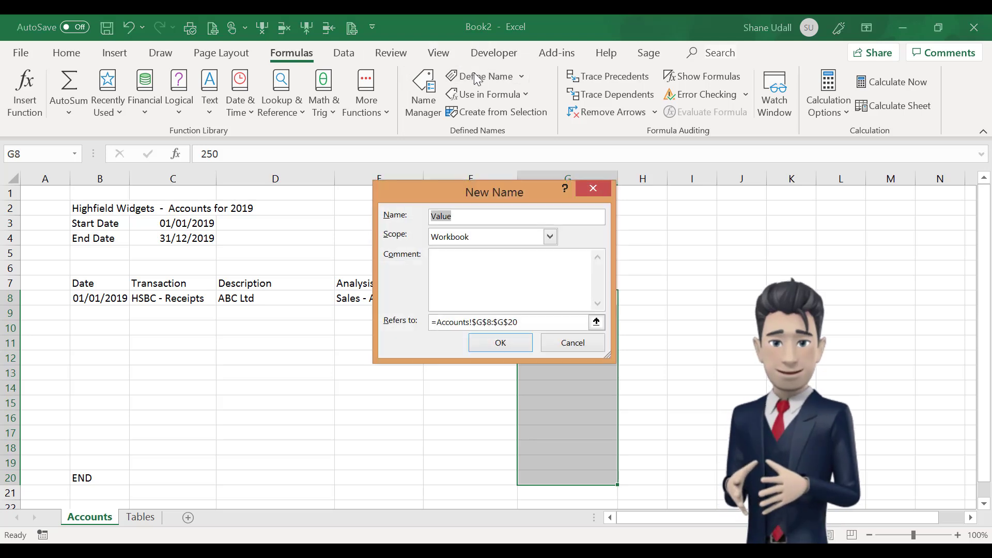
{"action": "type", "text": "Val"}
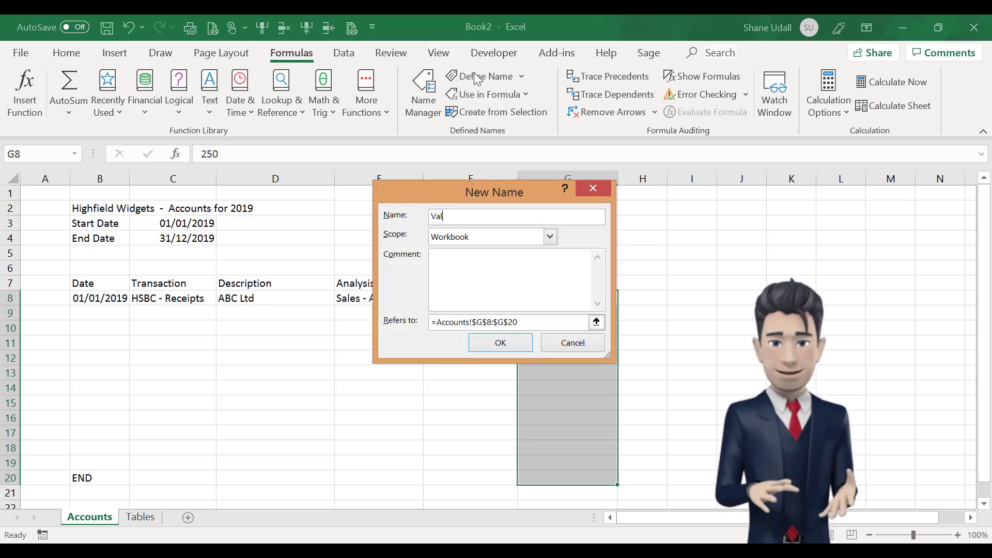
{"action": "type", "text": "ueRange"}
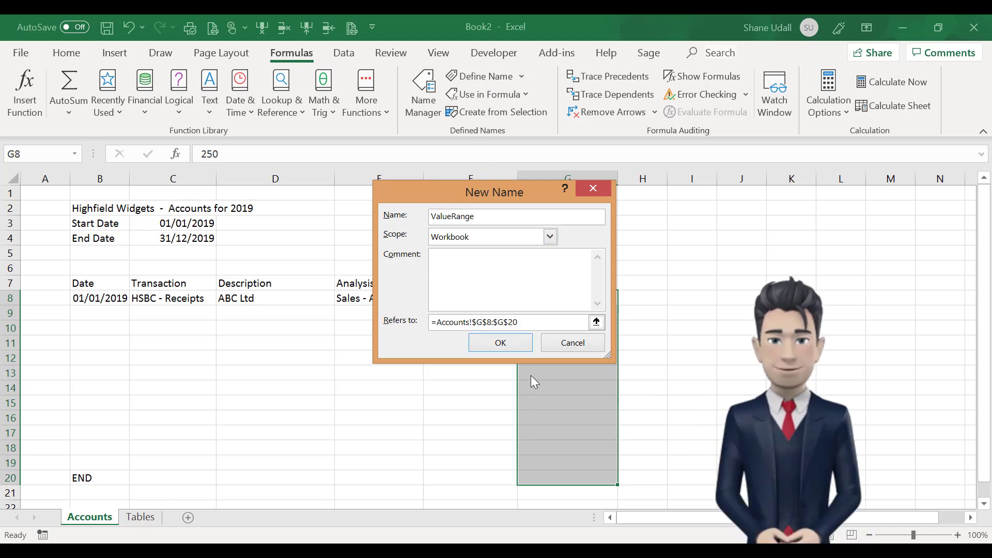
{"action": "left_click", "coordinate": [513, 343]}
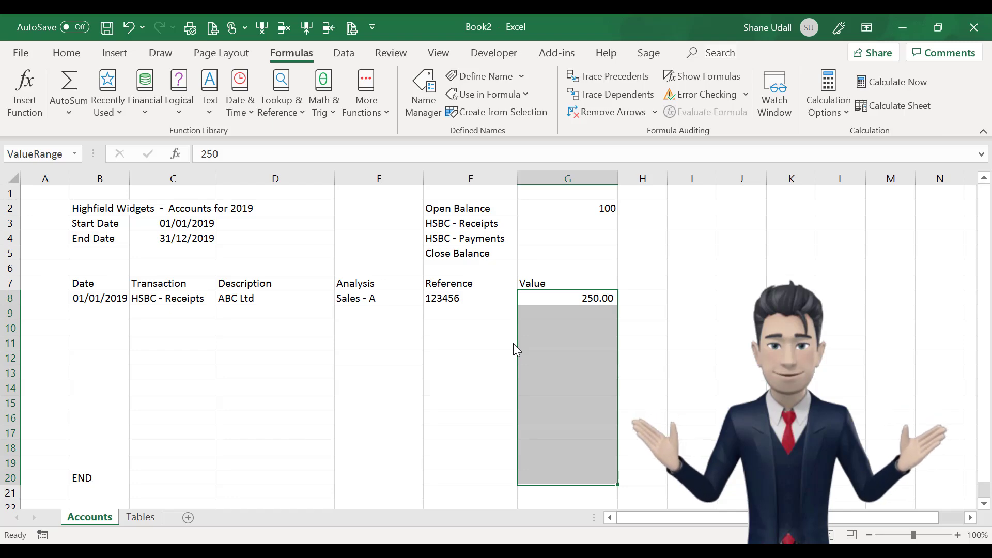
Enter =SUMIF(AnalysisRange,D5,ValueRange) in Tables cell E5.
{"action": "left_click", "coordinate": [140, 517]}
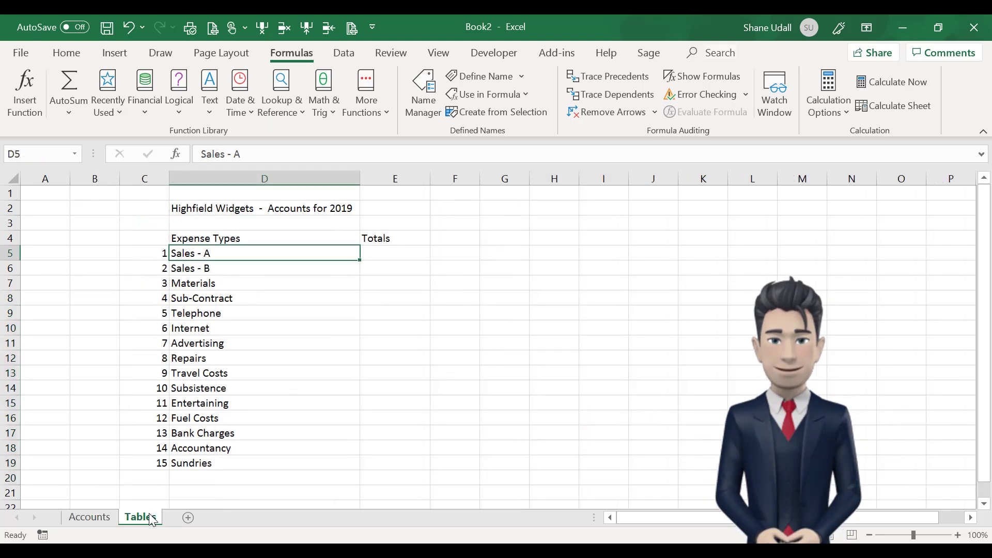
{"action": "left_click", "coordinate": [412, 254]}
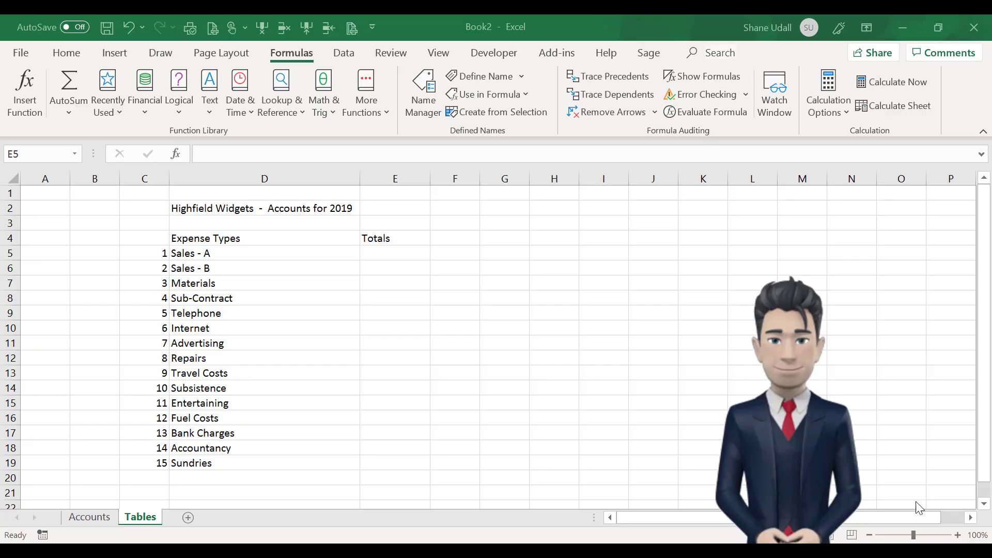
{"action": "left_click", "coordinate": [391, 253]}
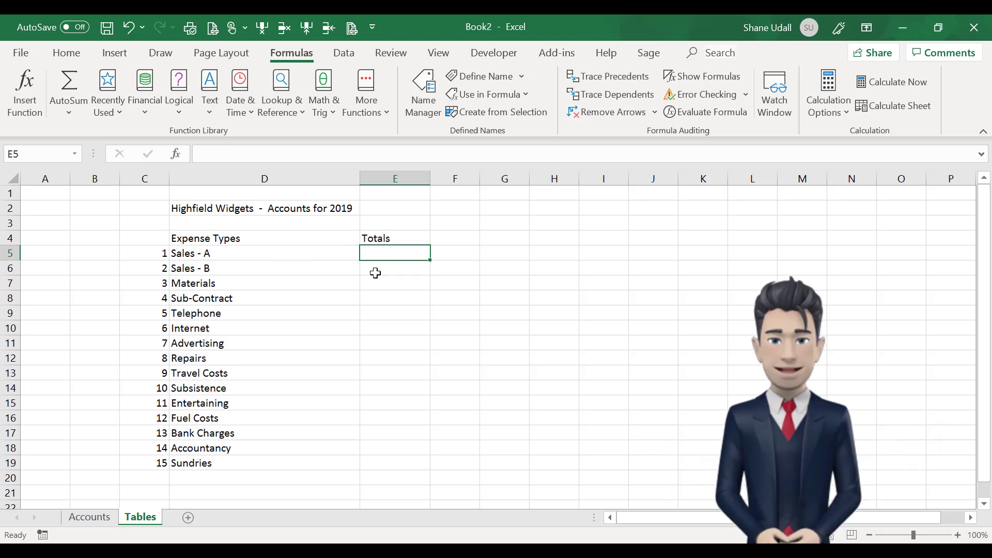
{"action": "type", "text": "=sumif"}
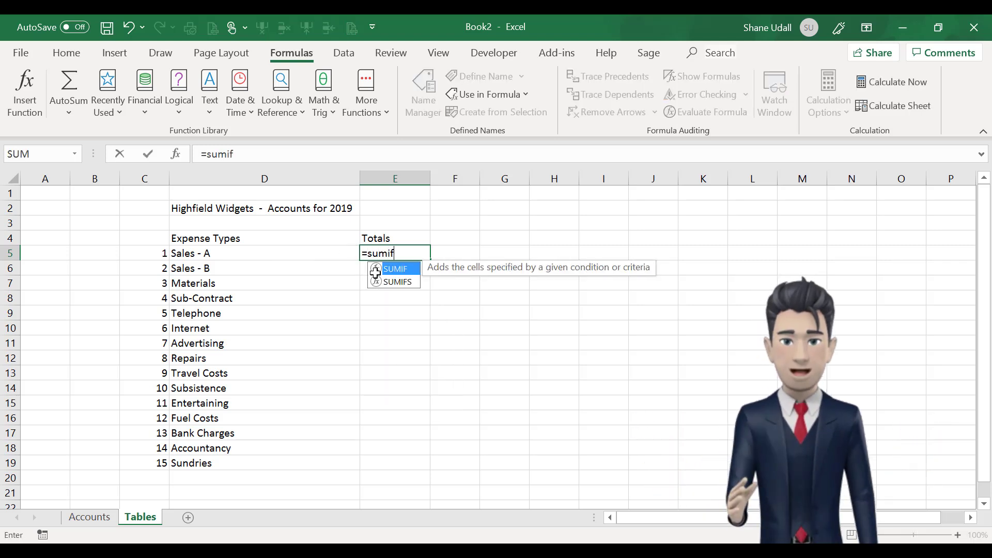
{"action": "type", "text": "("}
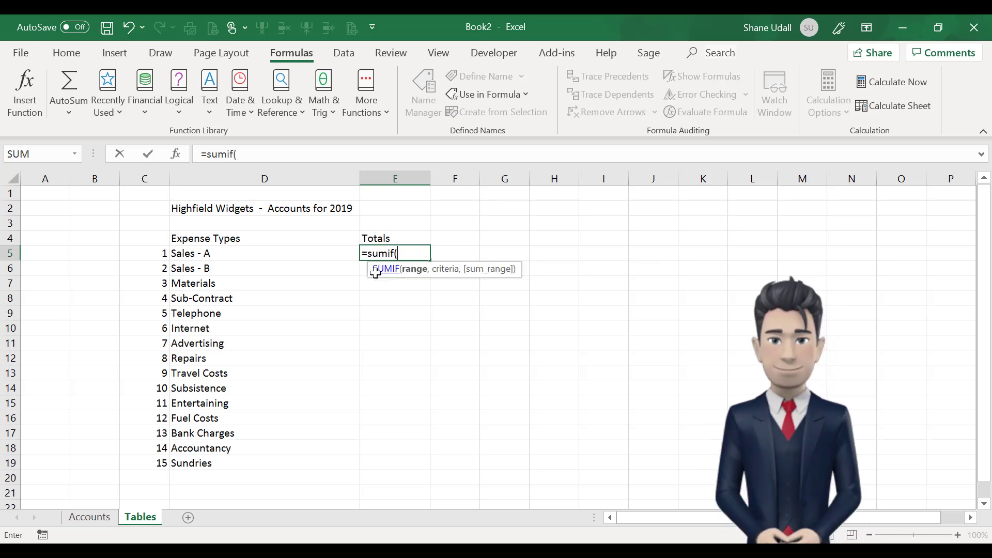
{"action": "type", "text": "AnalysisRa"}
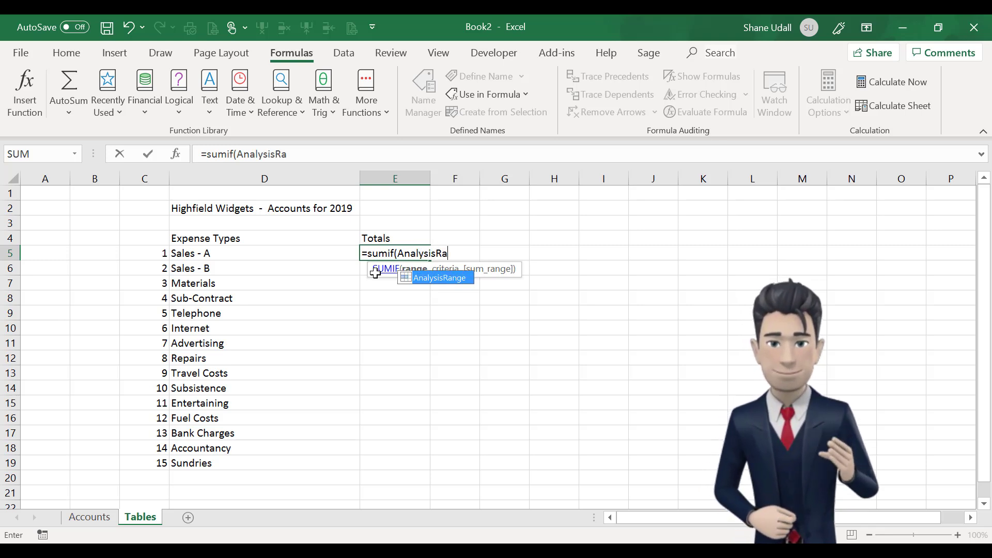
{"action": "type", "text": "nge,"}
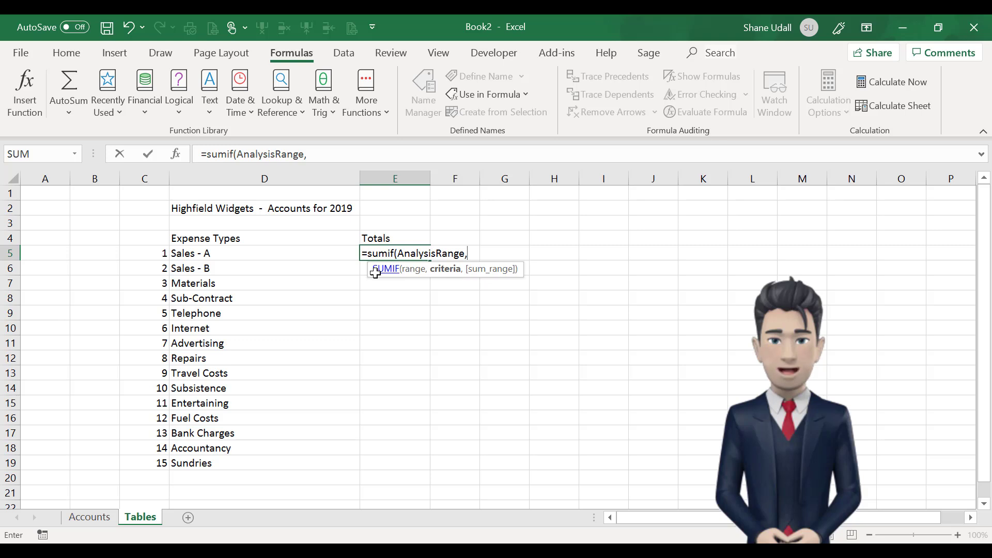
{"action": "left_click", "coordinate": [245, 255]}
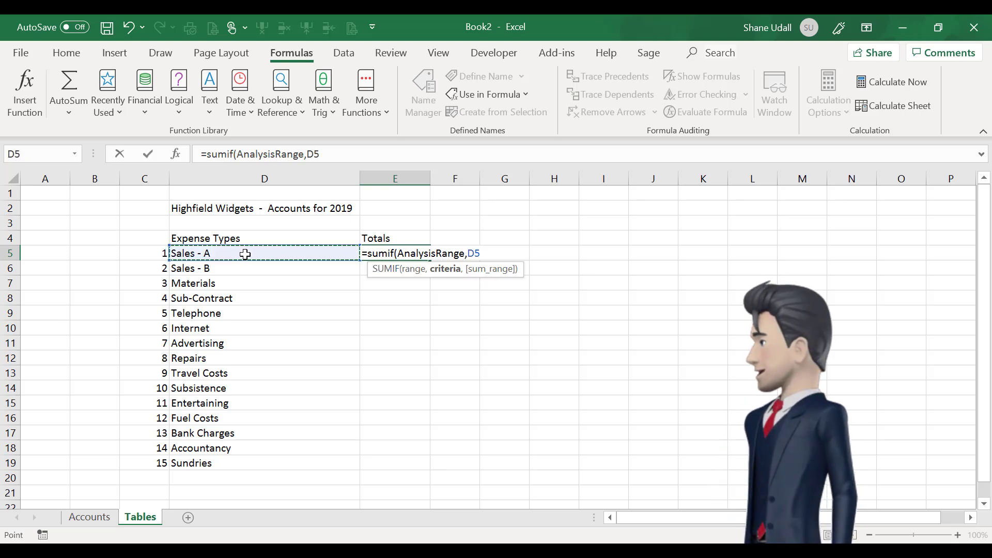
{"action": "type", "text": ",Va"}
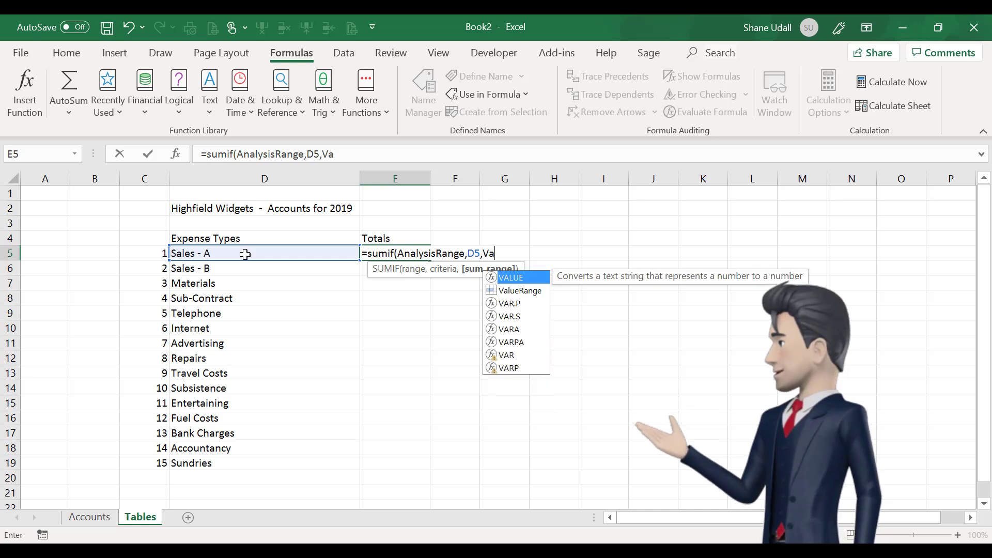
{"action": "type", "text": "lueRa"}
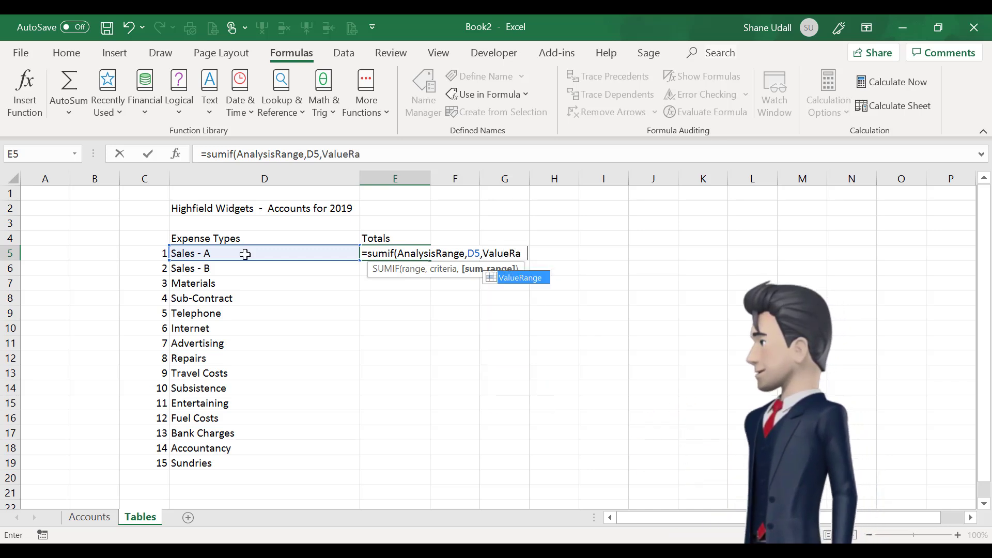
{"action": "type", "text": "nge)"}
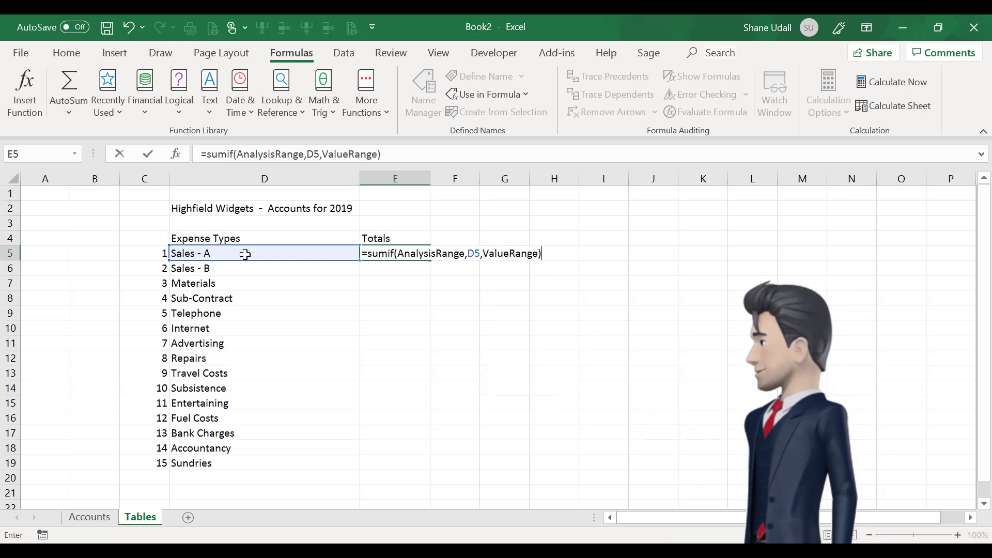
{"action": "key", "text": "Return"}
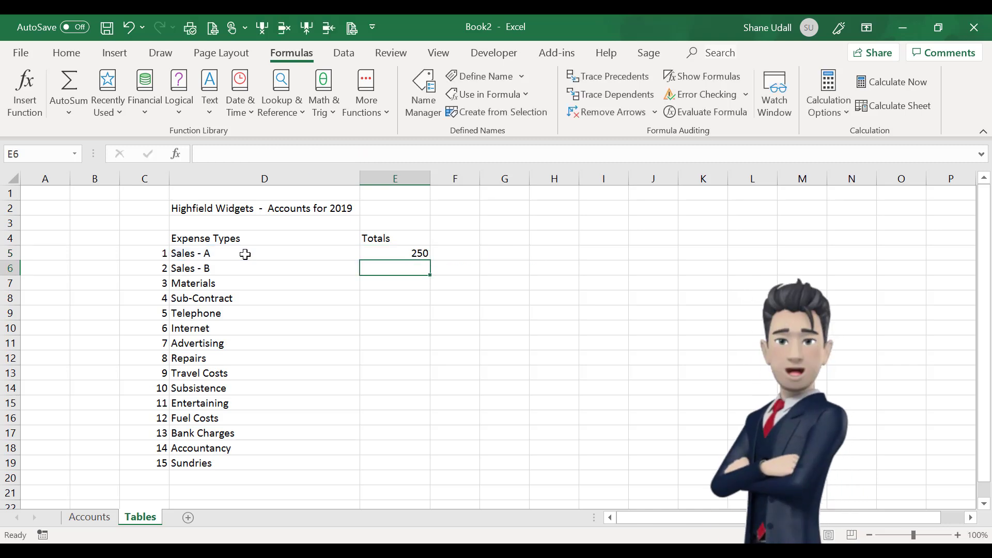
Fill the SUMIF formula down from E5 to E19.
{"action": "left_click", "coordinate": [394, 253]}
{"action": "left_click", "coordinate": [281, 151]}
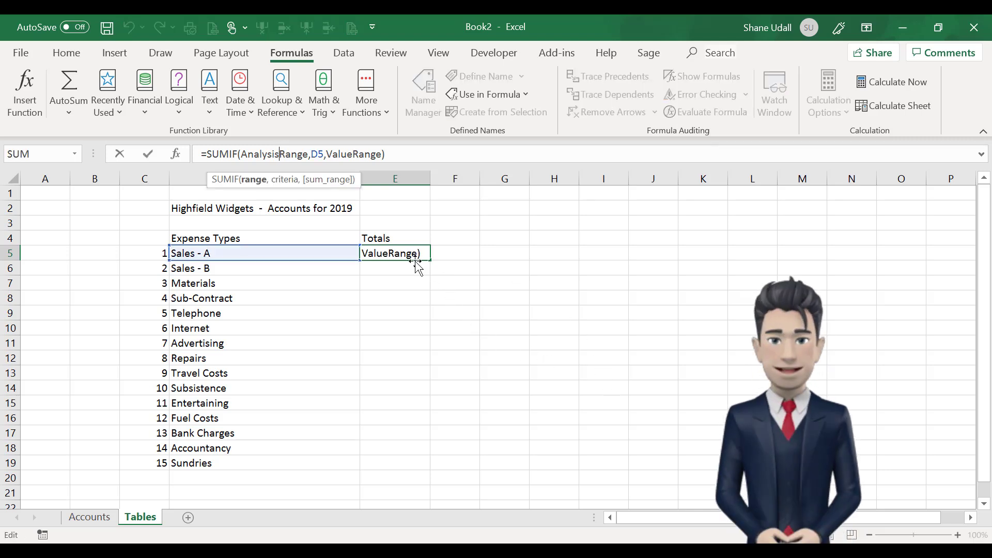
{"action": "key", "text": "Return"}
{"action": "key", "text": "Up"}
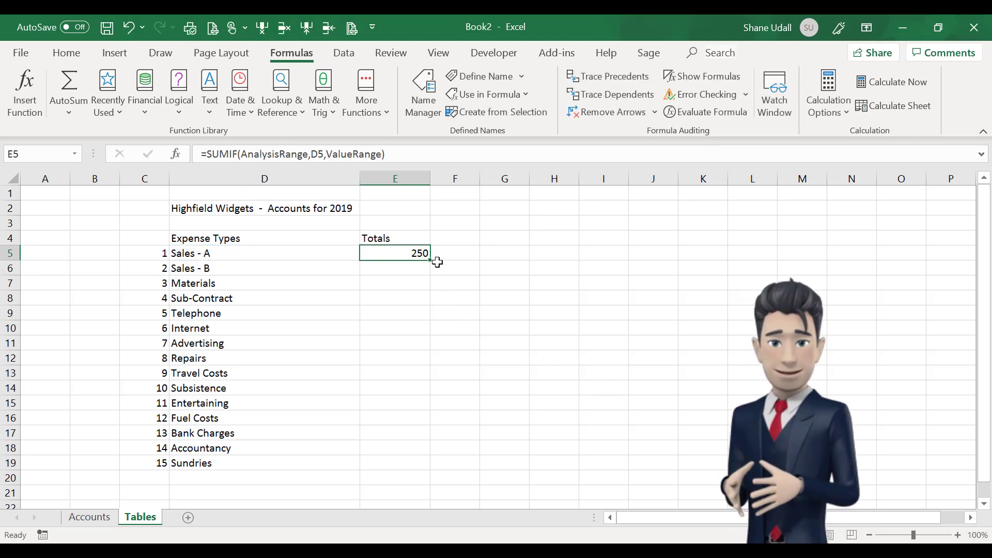
{"action": "left_click_drag", "start_coordinate": [431, 262], "coordinate": [412, 464]}
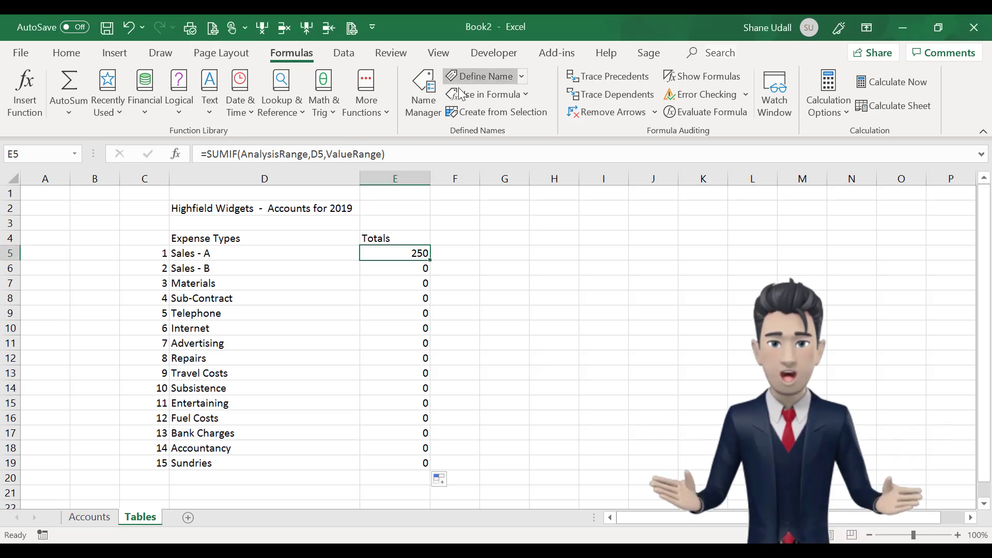
Hide the sheet gridlines and make the D2 title bold at 14 pt.
{"action": "left_click", "coordinate": [240, 58]}
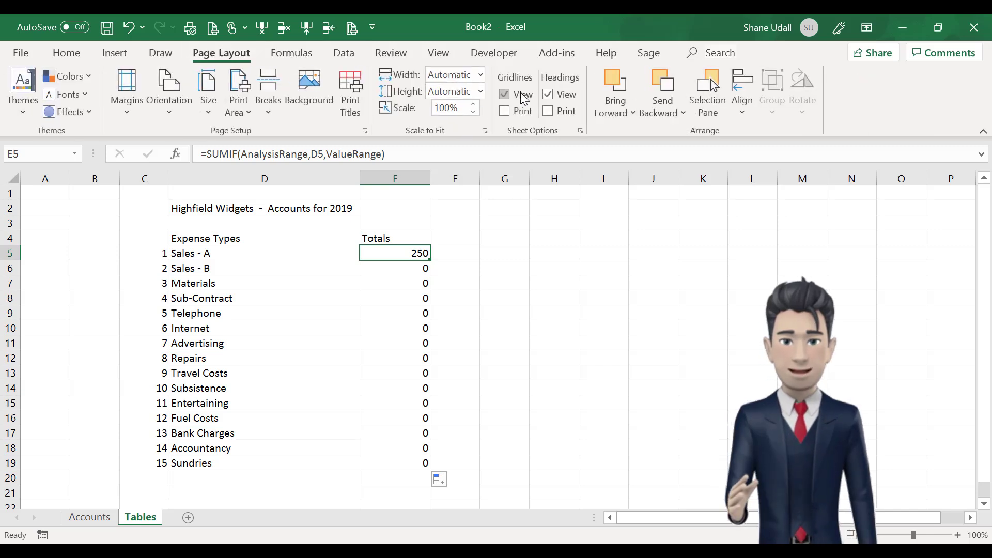
{"action": "left_click", "coordinate": [505, 95]}
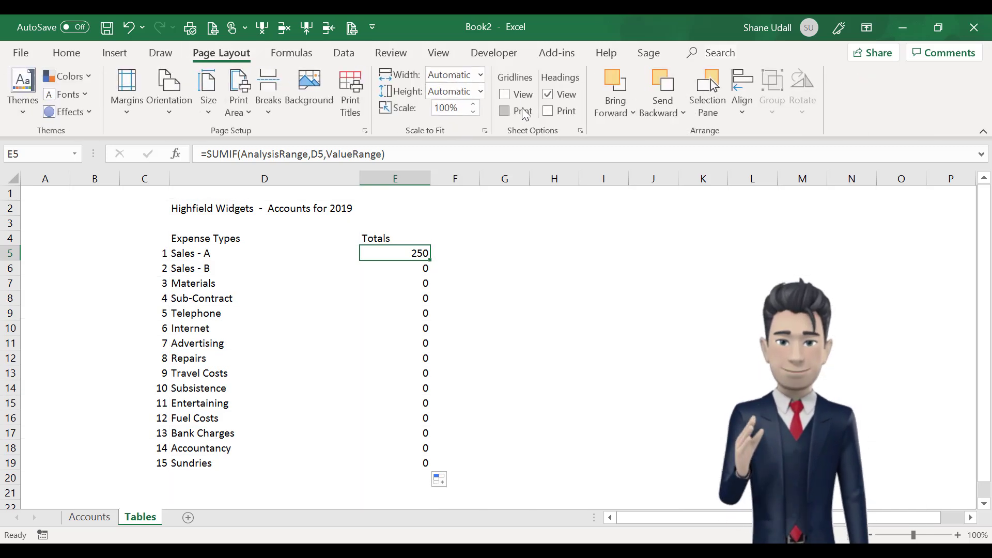
{"action": "left_click", "coordinate": [194, 209]}
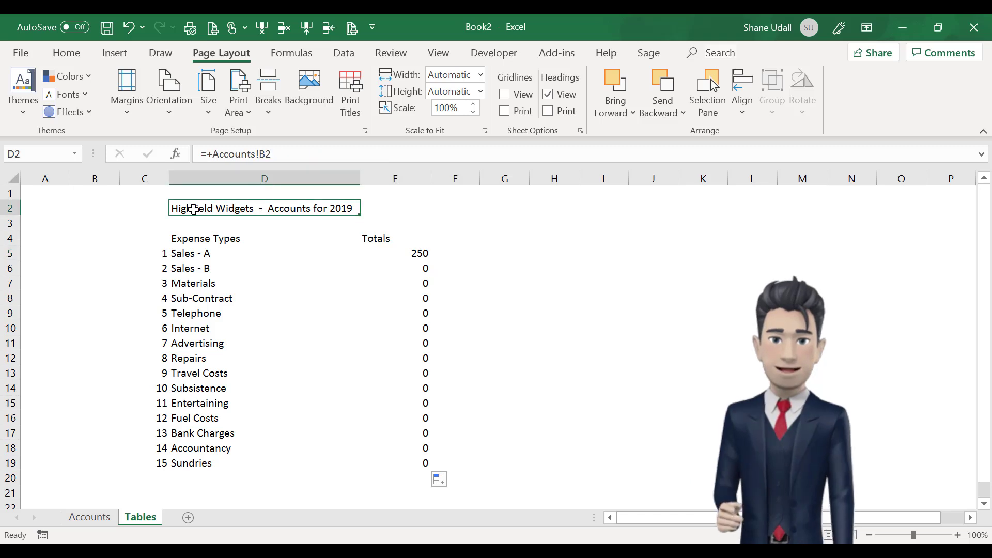
{"action": "left_click", "coordinate": [72, 54]}
{"action": "left_click", "coordinate": [84, 107]}
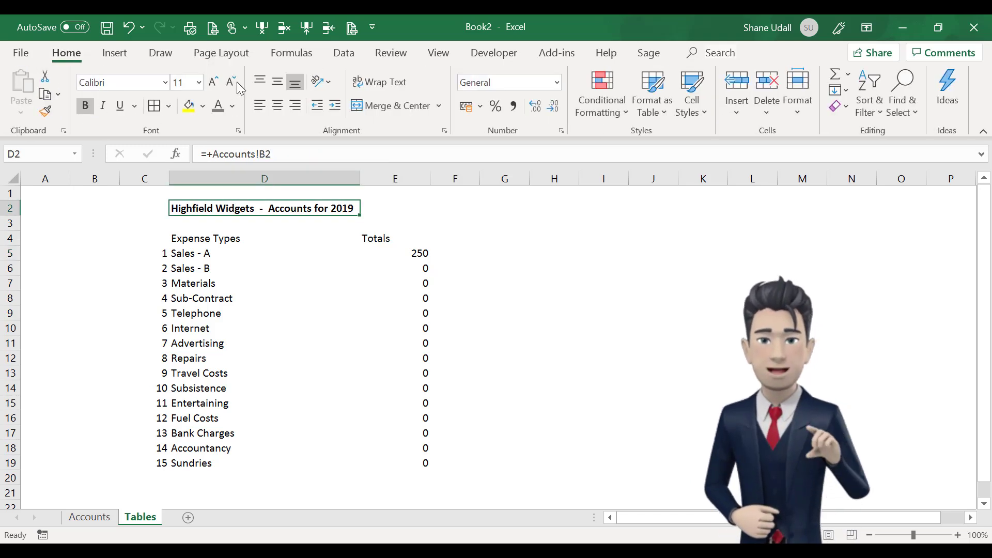
{"action": "left_click", "coordinate": [214, 83]}
{"action": "left_click", "coordinate": [214, 83]}
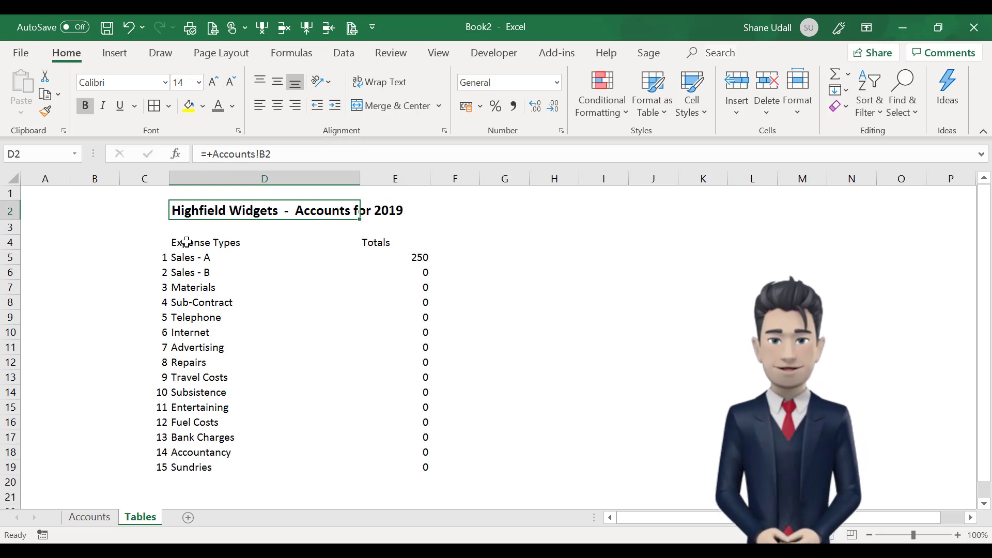
Give the D4:E4 header a dark blue fill with white text.
{"action": "left_click_drag", "start_coordinate": [186, 242], "coordinate": [374, 243]}
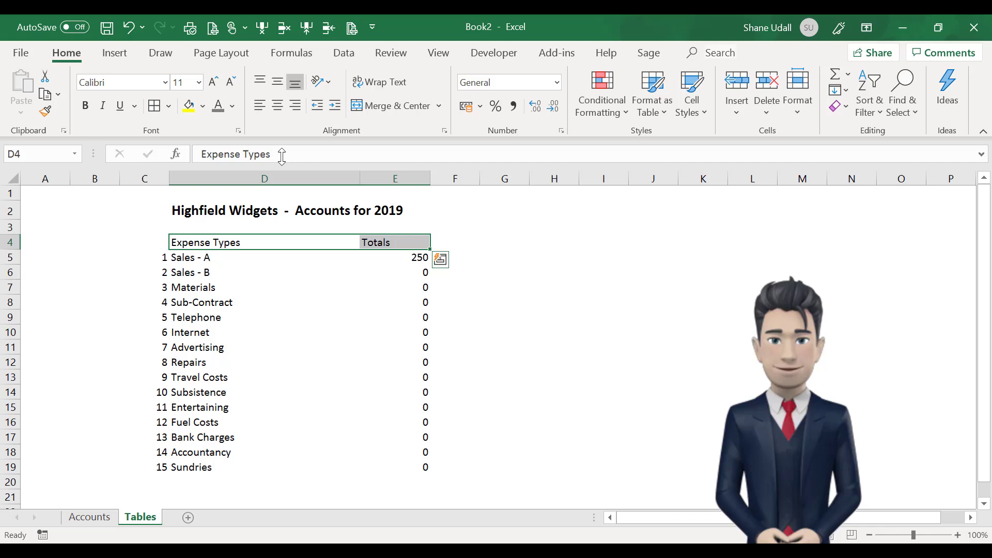
{"action": "left_click", "coordinate": [203, 110]}
{"action": "left_click", "coordinate": [241, 163]}
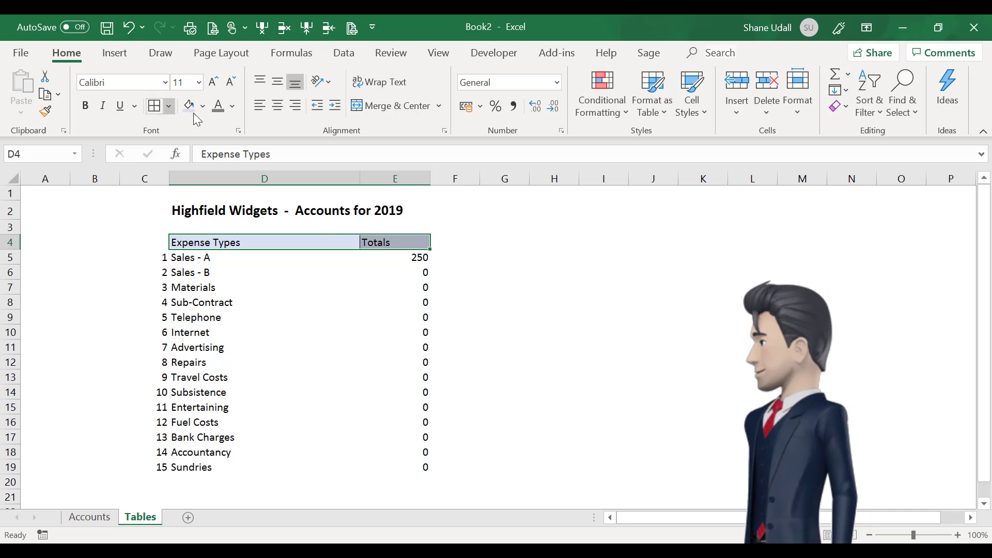
{"action": "left_click", "coordinate": [232, 106]}
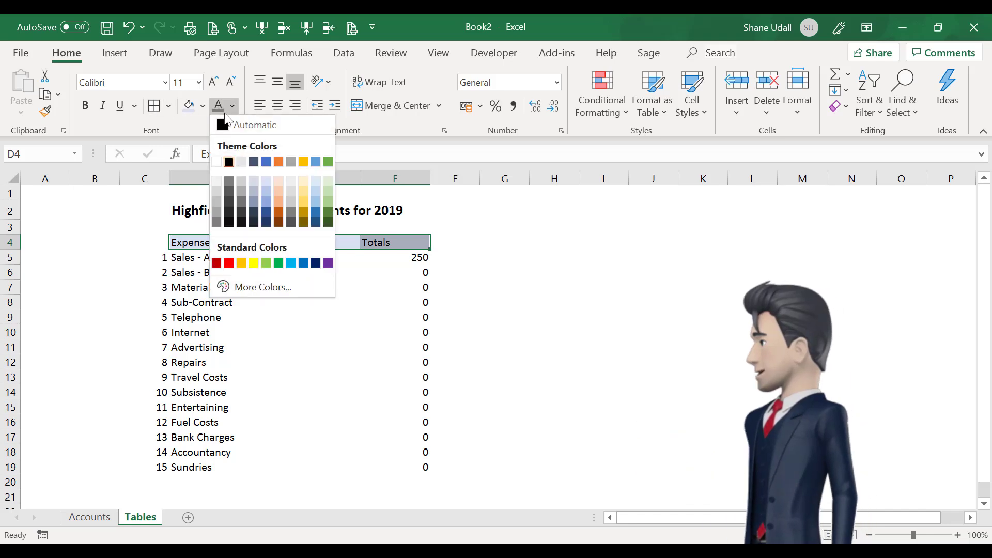
{"action": "left_click", "coordinate": [217, 162]}
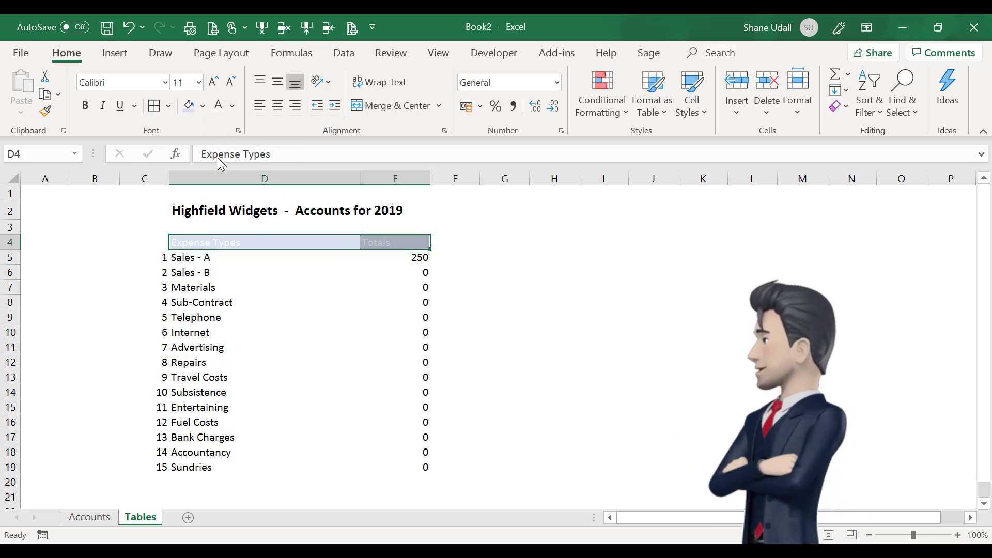
{"action": "left_click", "coordinate": [204, 106]}
{"action": "left_click", "coordinate": [236, 181]}
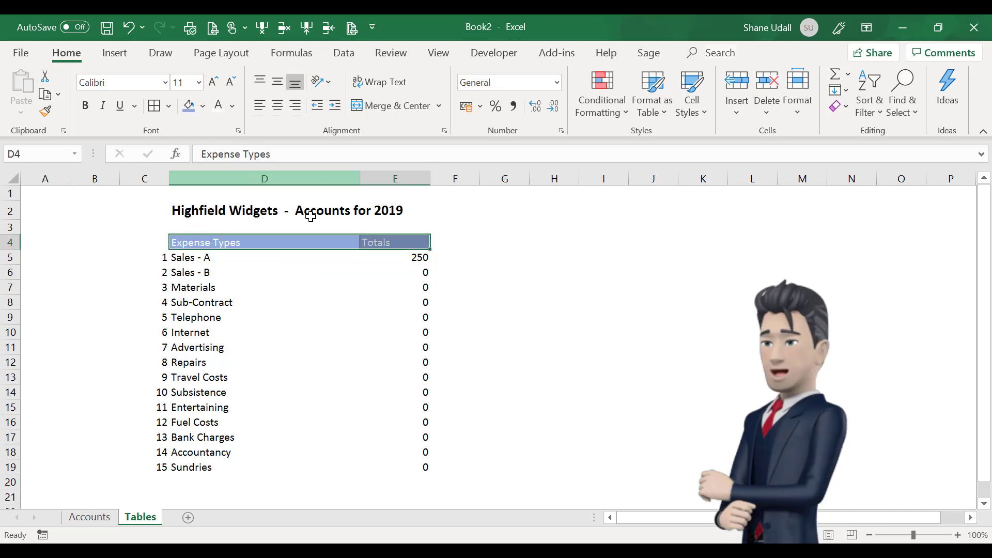
Add all borders to C5:E19, centre and autofit column C, and widen column E.
{"action": "left_click_drag", "start_coordinate": [161, 255], "coordinate": [416, 469]}
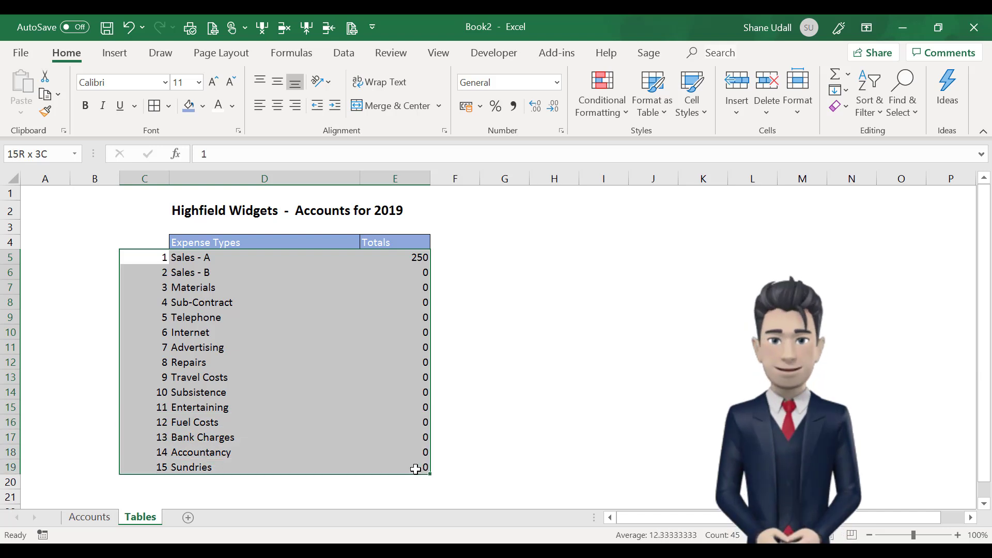
{"action": "left_click", "coordinate": [157, 107]}
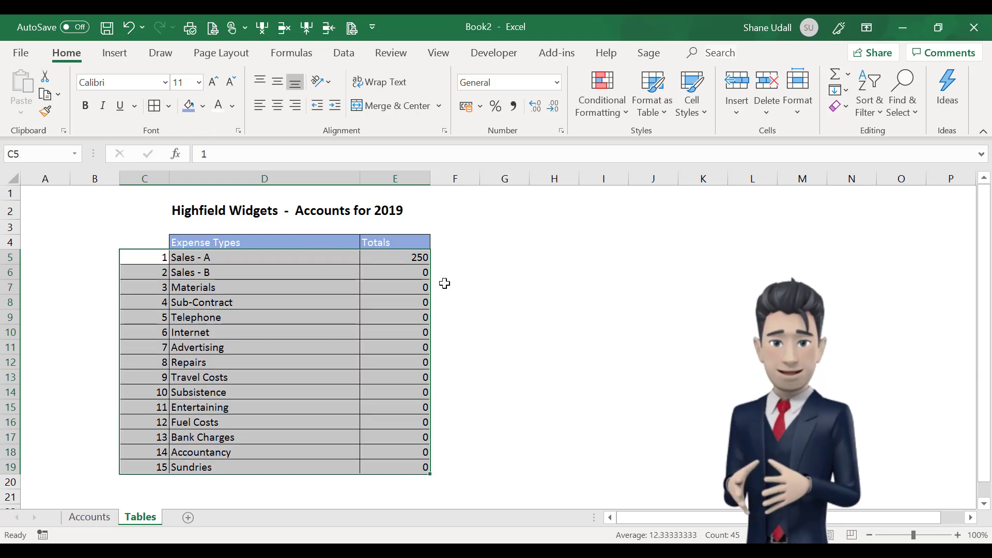
{"action": "left_click", "coordinate": [147, 177]}
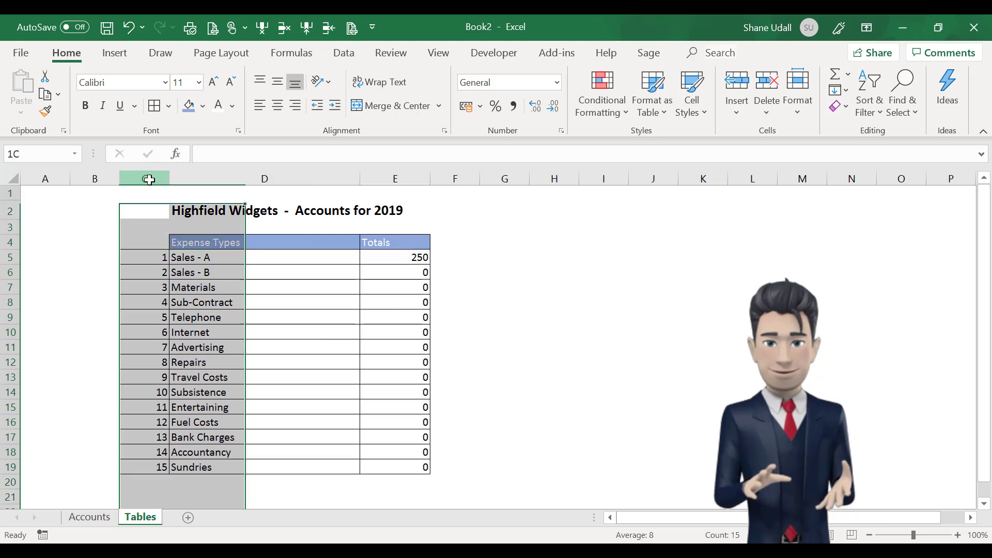
{"action": "left_click", "coordinate": [281, 107]}
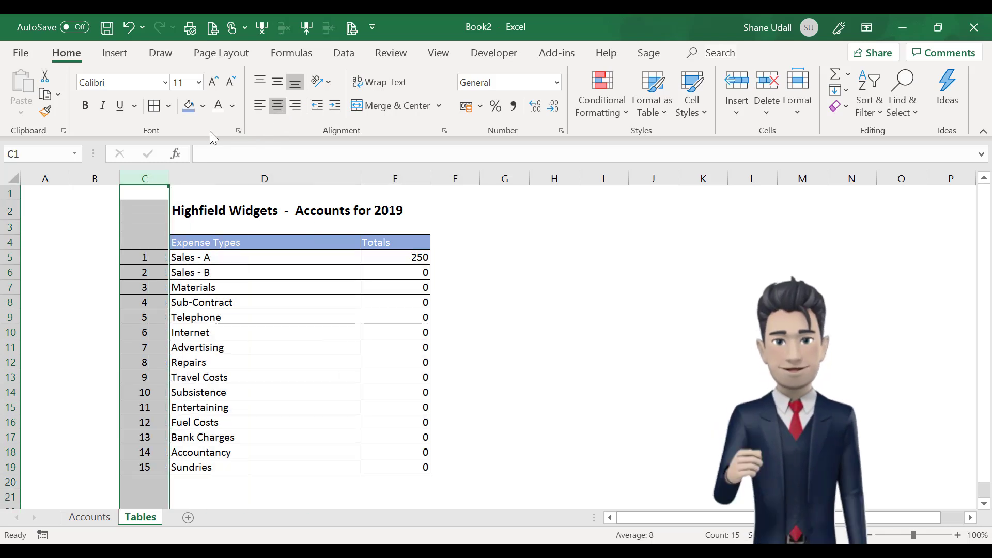
{"action": "double_click", "coordinate": [169, 178]}
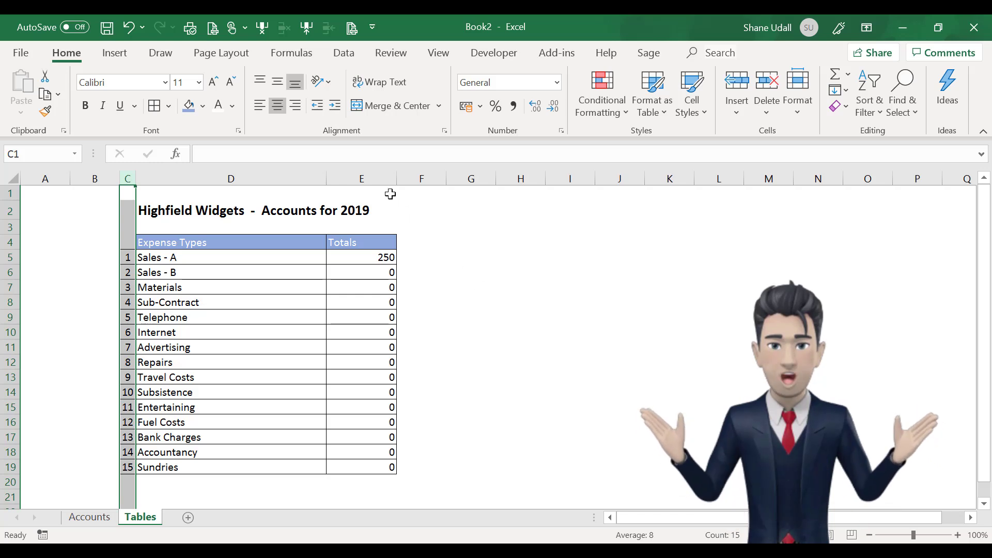
{"action": "left_click_drag", "start_coordinate": [400, 182], "coordinate": [418, 184]}
{"action": "left_click_drag", "start_coordinate": [385, 259], "coordinate": [401, 468]}
Format the totals E5:E19 as Number with 2 decimals, thousands separators and red negatives.
{"action": "right_click", "coordinate": [388, 421]}
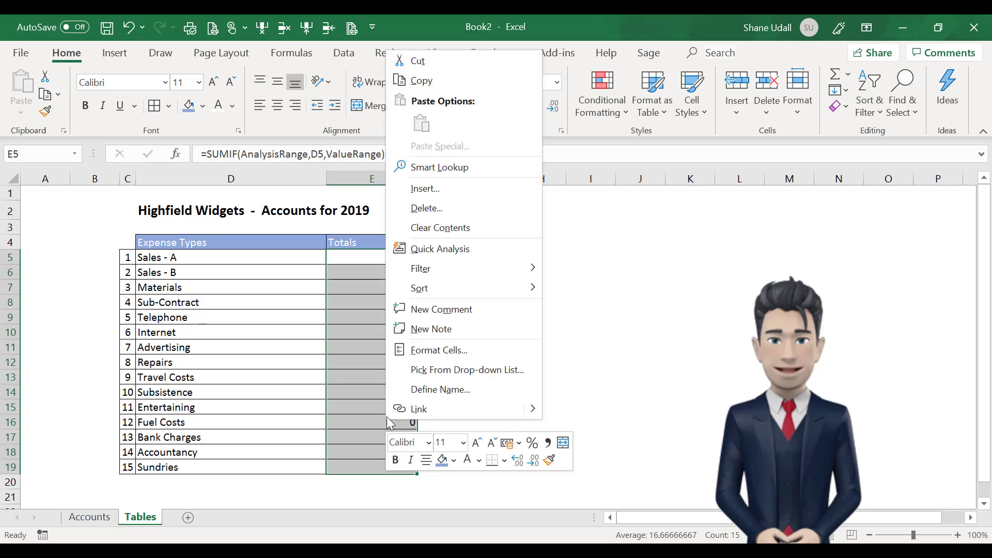
{"action": "left_click", "coordinate": [408, 350]}
{"action": "left_click", "coordinate": [262, 237]}
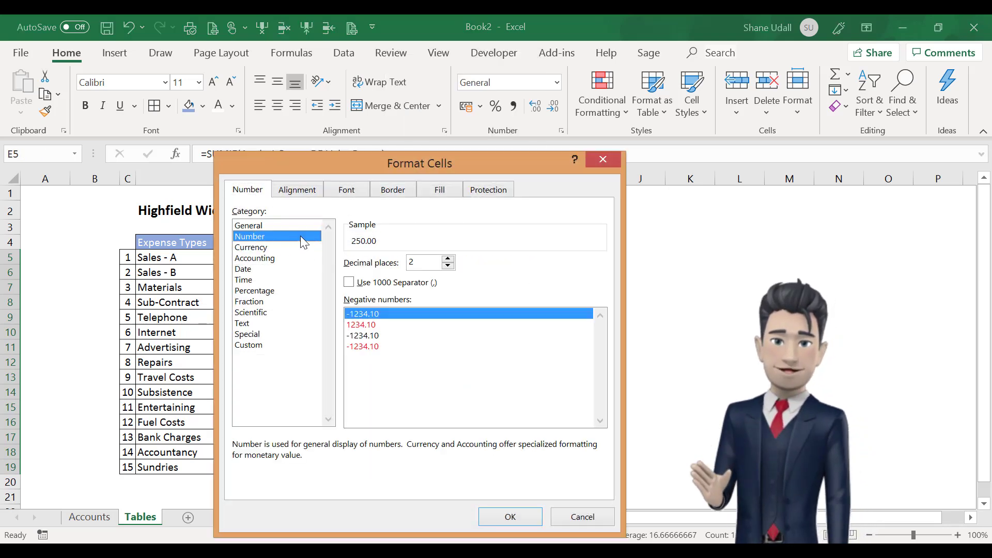
{"action": "left_click", "coordinate": [349, 283]}
{"action": "left_click", "coordinate": [368, 346]}
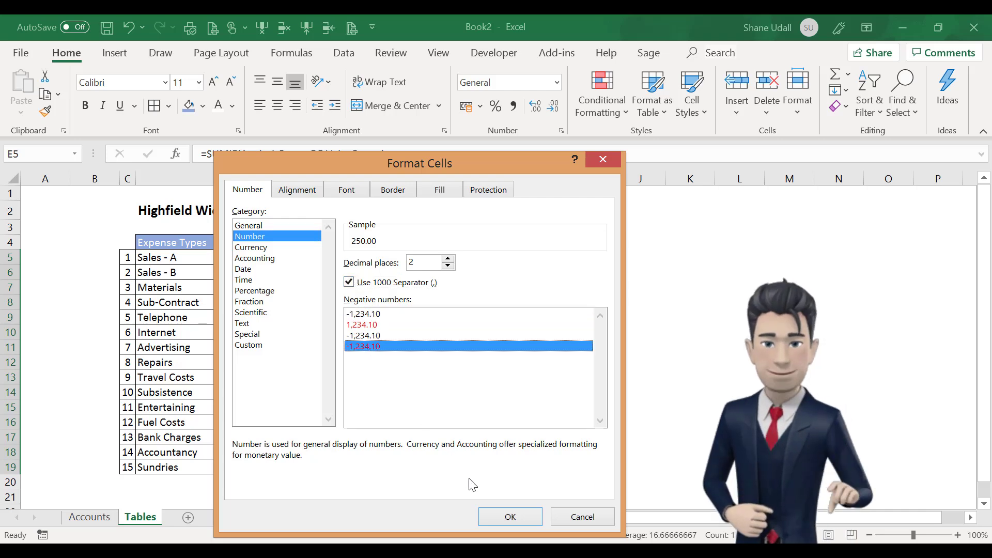
{"action": "left_click", "coordinate": [509, 516]}
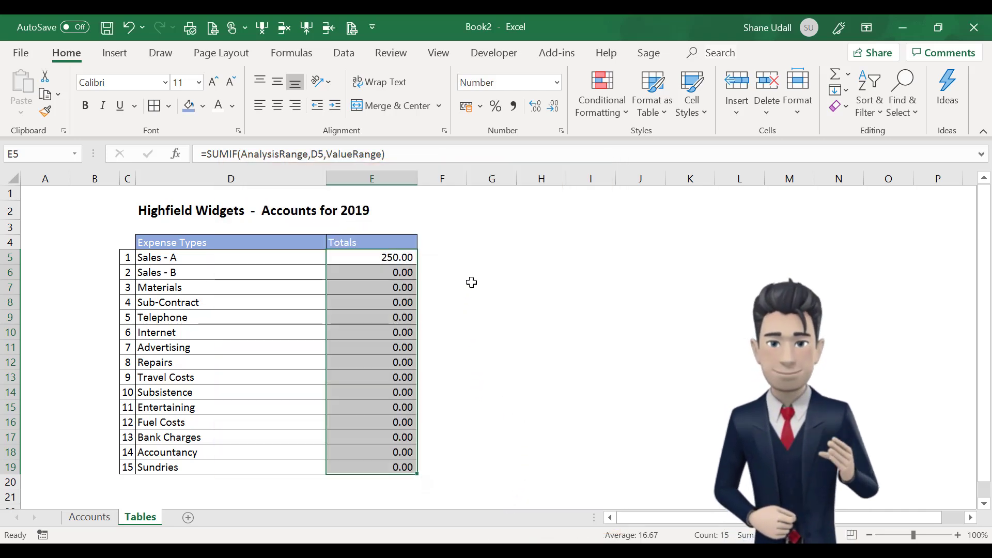
Start an Equal To highlight rule on totals E5:E19 with the value 0.
{"action": "left_click", "coordinate": [491, 346]}
{"action": "left_click_drag", "start_coordinate": [390, 257], "coordinate": [380, 466]}
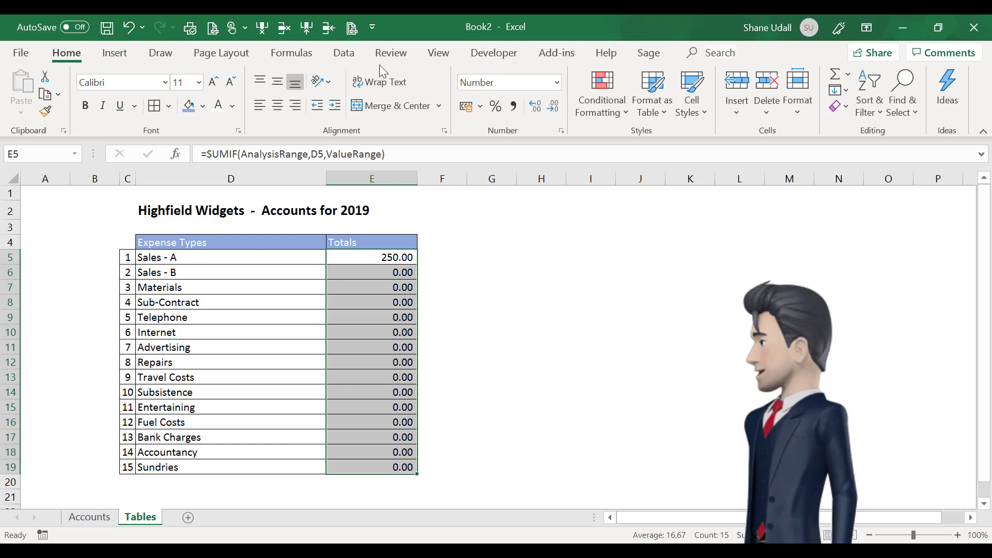
{"action": "left_click", "coordinate": [605, 96]}
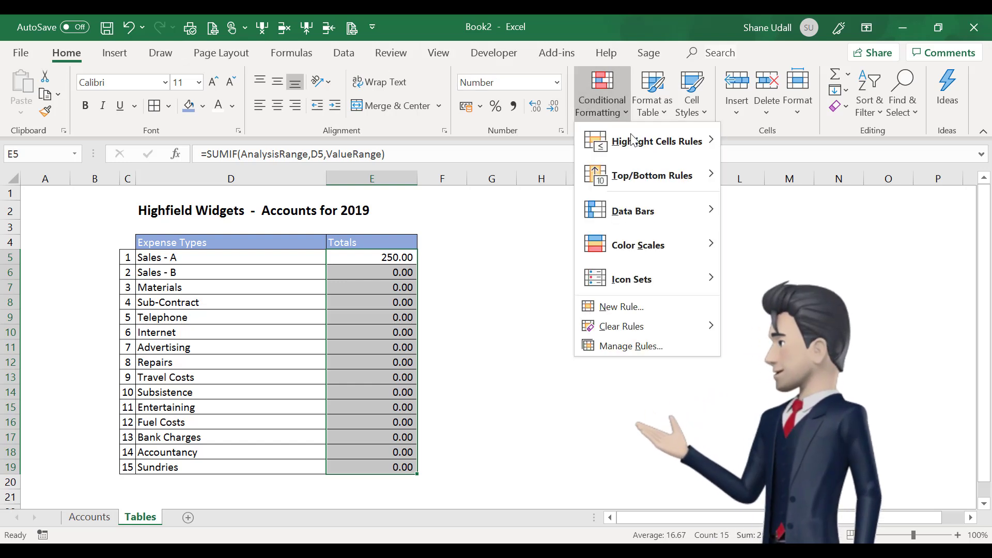
{"action": "mouse_move", "coordinate": [634, 145]}
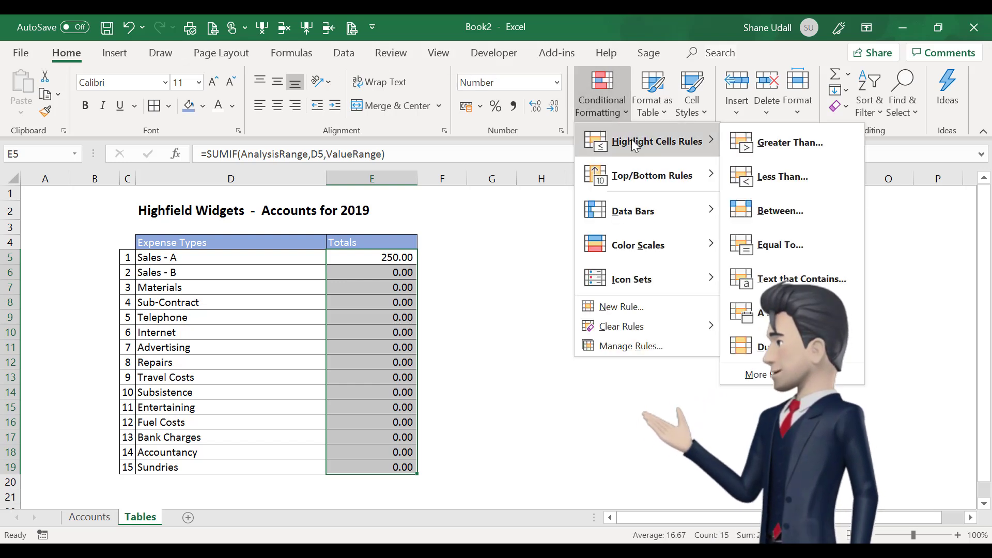
{"action": "left_click", "coordinate": [770, 244]}
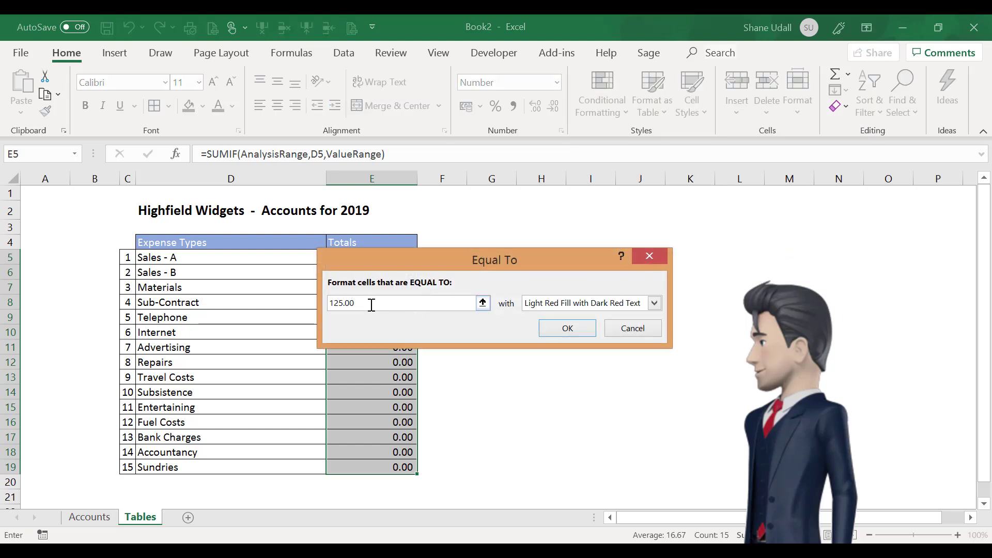
{"action": "left_click_drag", "start_coordinate": [369, 304], "coordinate": [329, 303]}
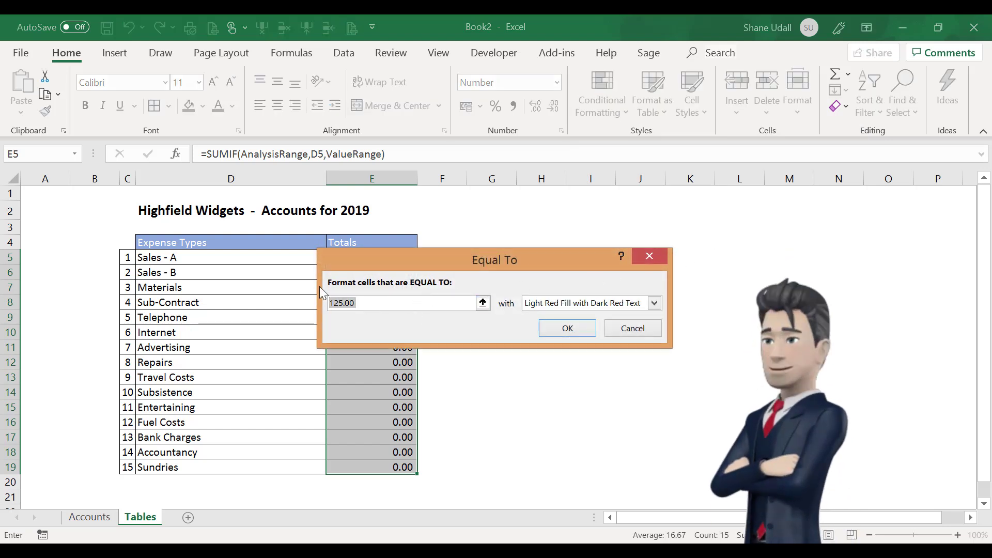
{"action": "type", "text": "0"}
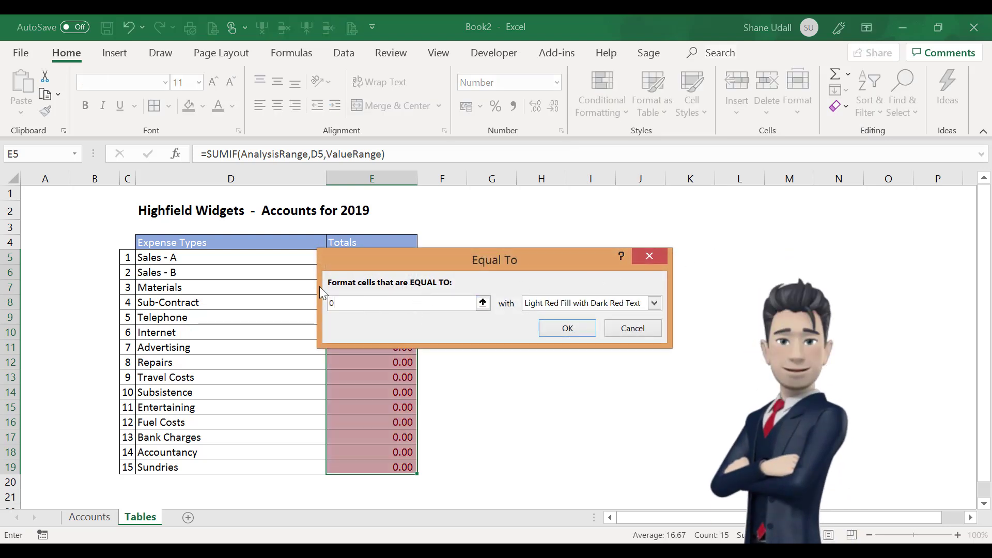
Give the rule a custom white font format and apply it, hiding zero totals.
{"action": "left_click", "coordinate": [654, 303]}
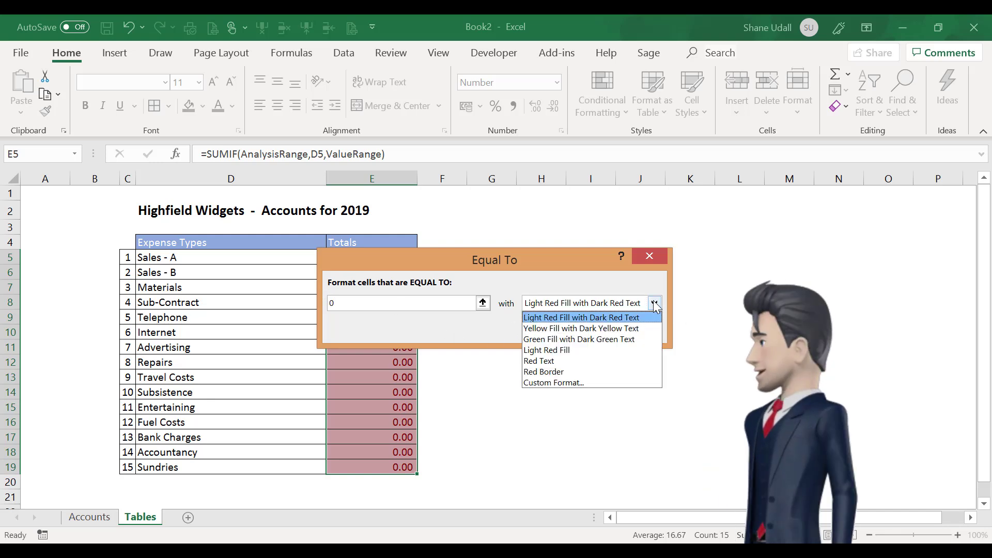
{"action": "left_click", "coordinate": [558, 383]}
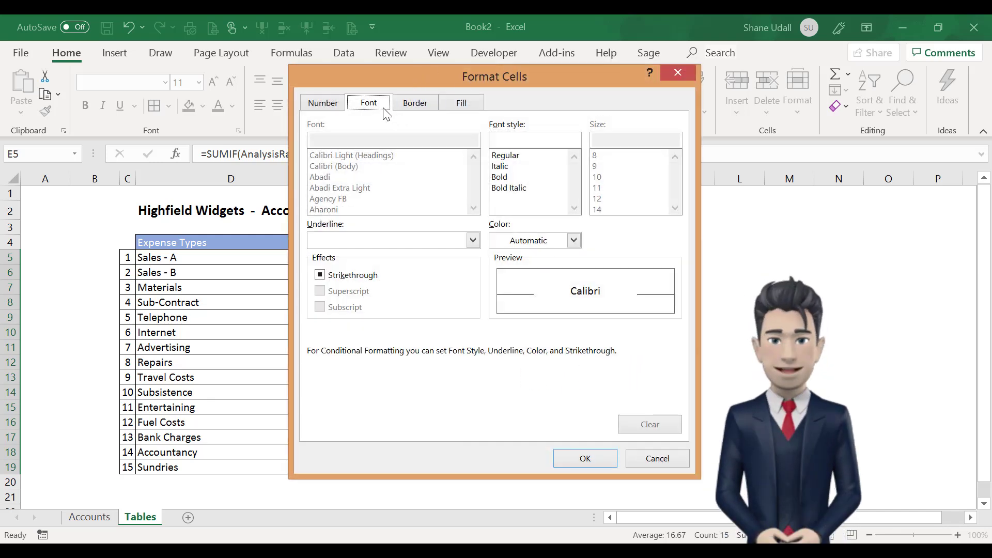
{"action": "left_click", "coordinate": [573, 240]}
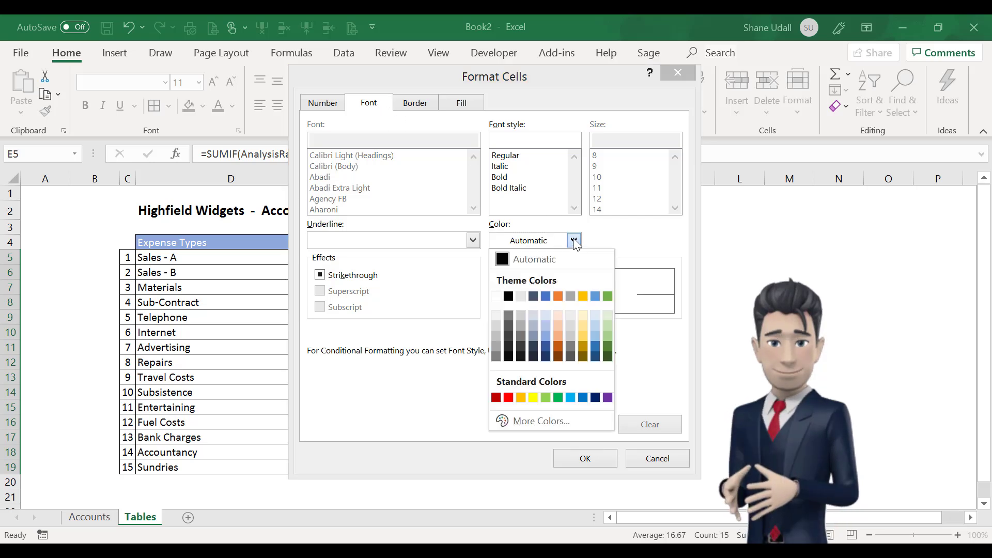
{"action": "left_click", "coordinate": [495, 296]}
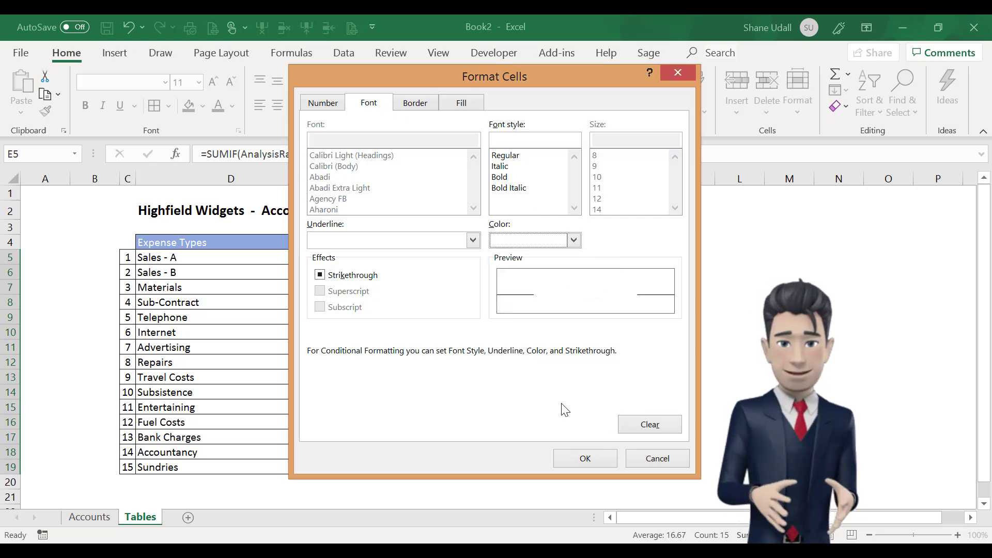
{"action": "left_click", "coordinate": [584, 458]}
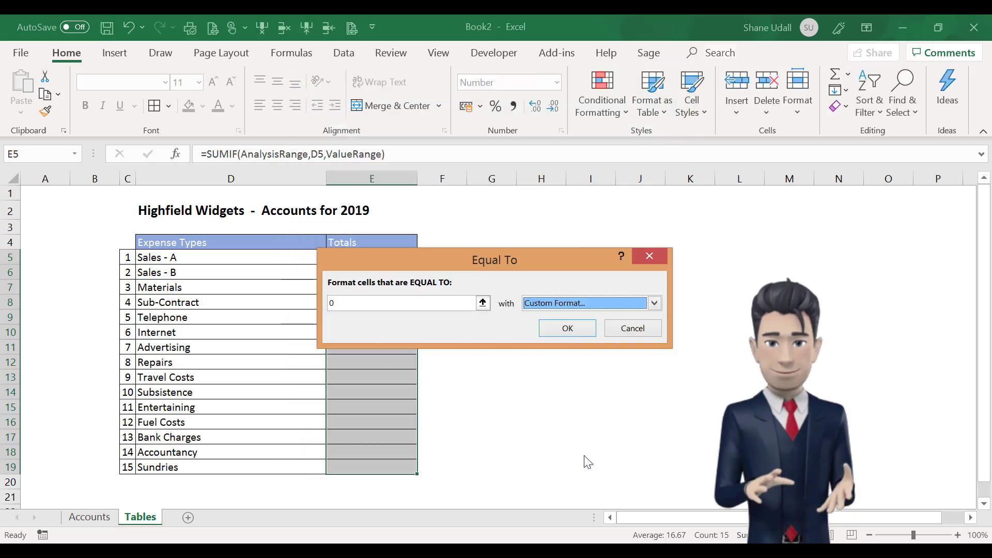
{"action": "left_click", "coordinate": [579, 329]}
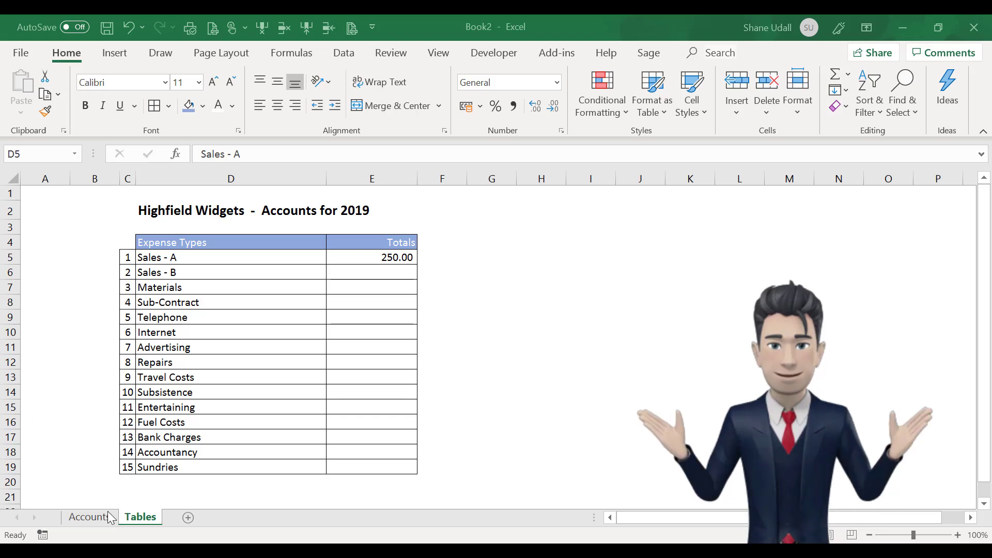
On the Accounts sheet, review the receipts cells G3 and F3 and the Transaction entry C8.
{"action": "left_click", "coordinate": [103, 516]}
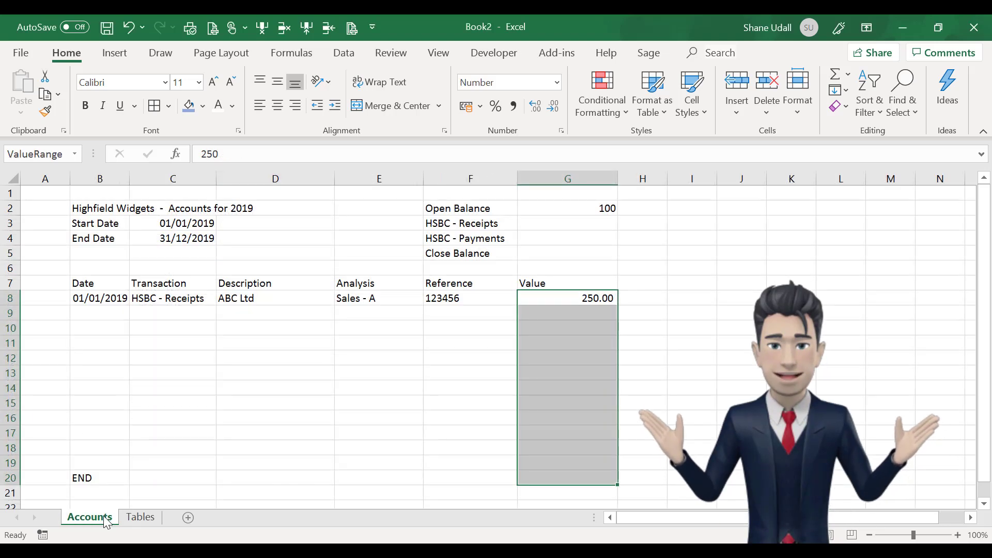
{"action": "left_click", "coordinate": [539, 225]}
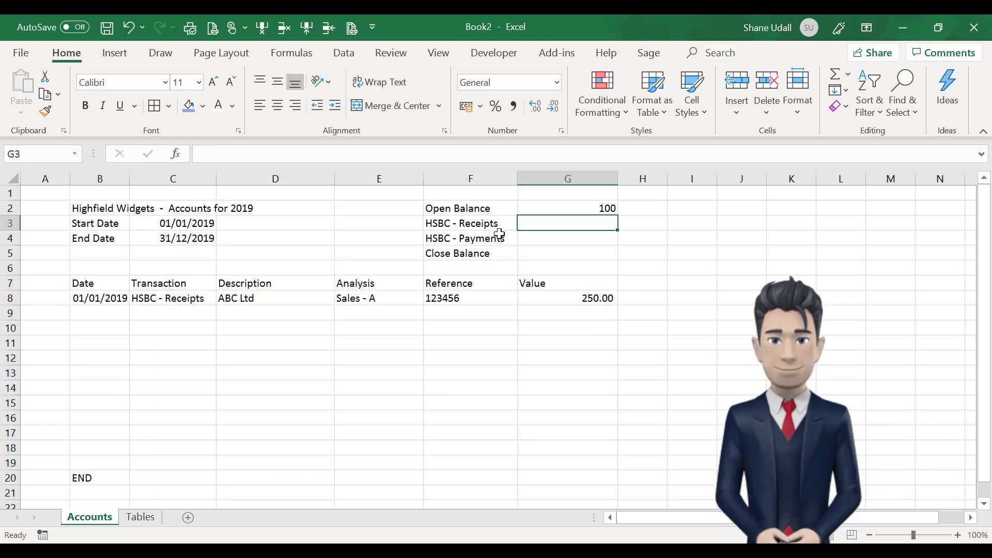
{"action": "left_click", "coordinate": [496, 226]}
{"action": "left_click", "coordinate": [195, 304]}
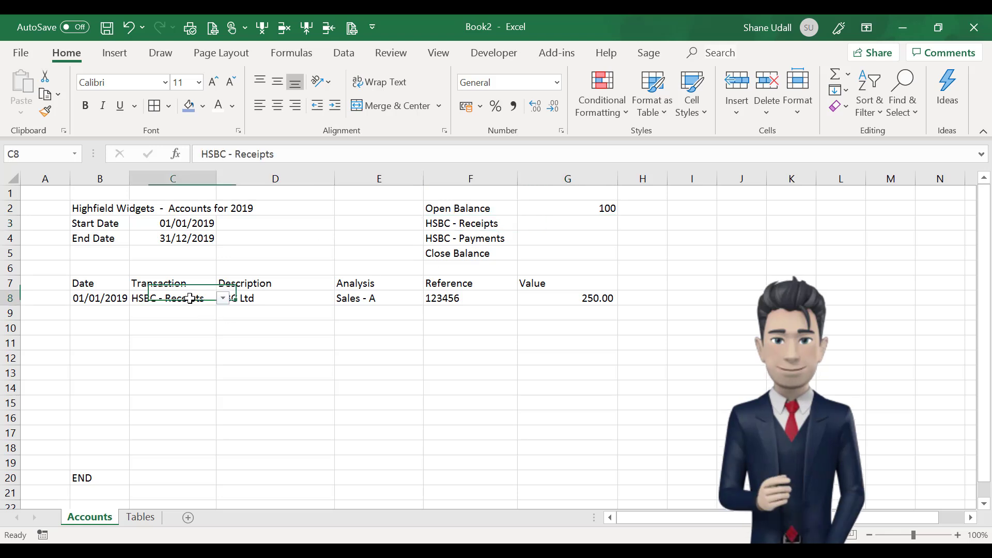
{"action": "left_click", "coordinate": [531, 221]}
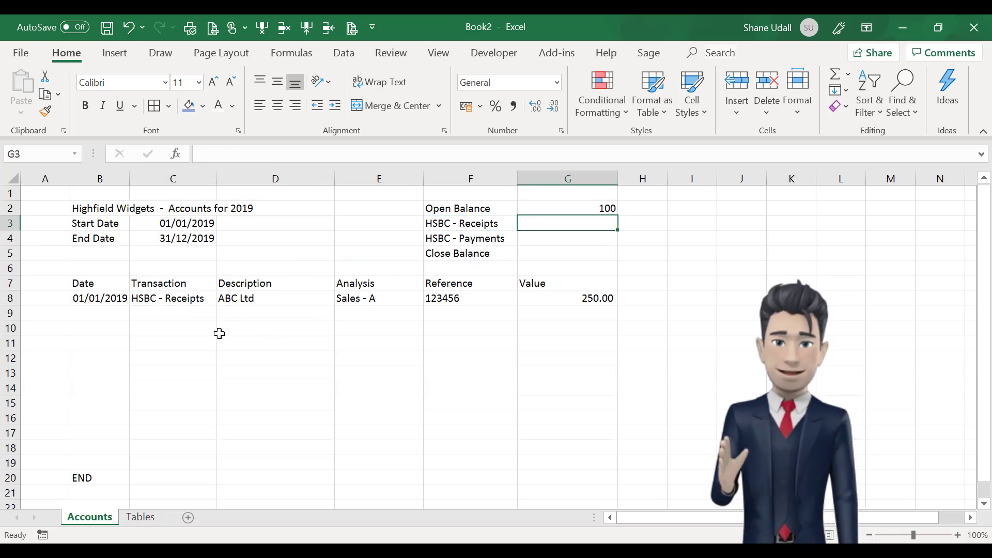
Define the name TransactionRange for the Transaction cells C8:C20.
{"action": "left_click_drag", "start_coordinate": [141, 298], "coordinate": [162, 476]}
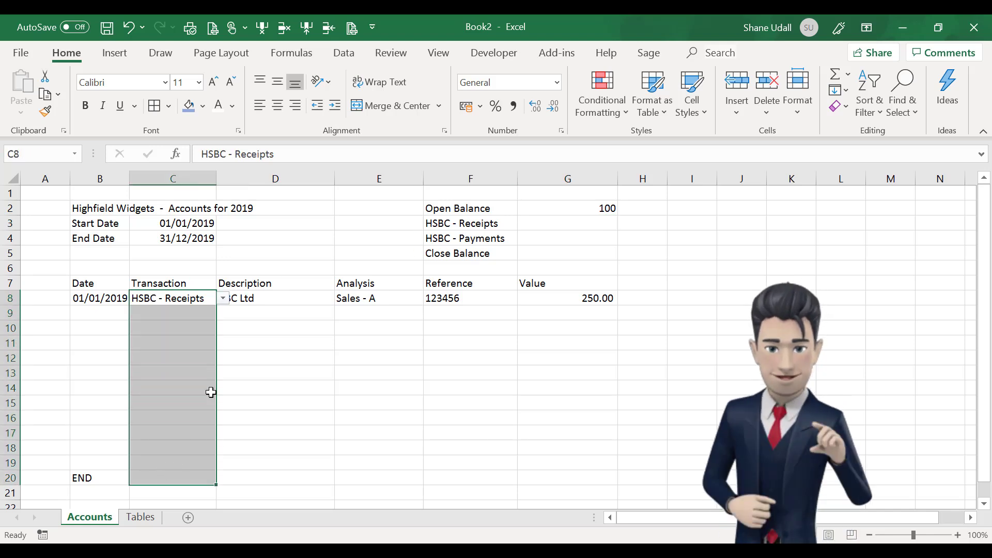
{"action": "left_click", "coordinate": [285, 56]}
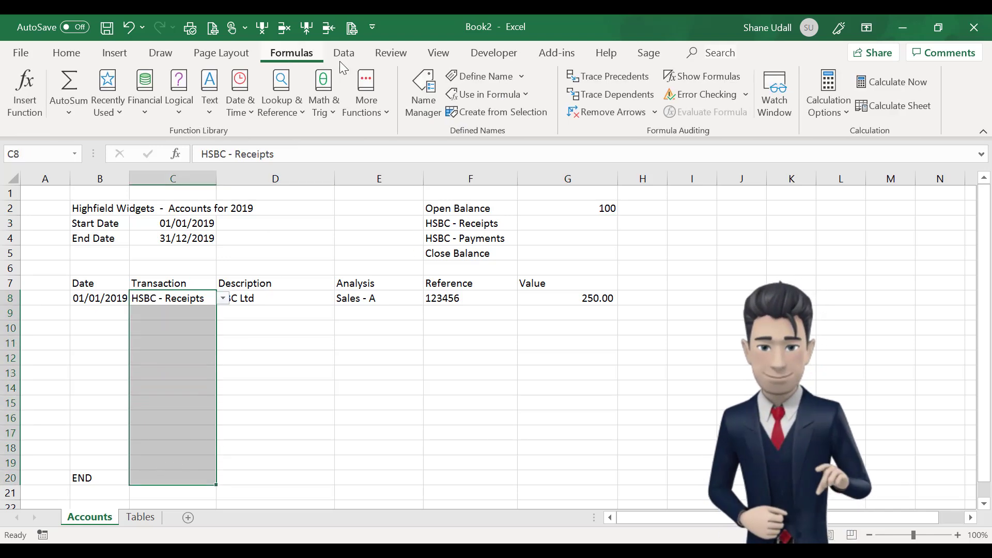
{"action": "left_click", "coordinate": [457, 78]}
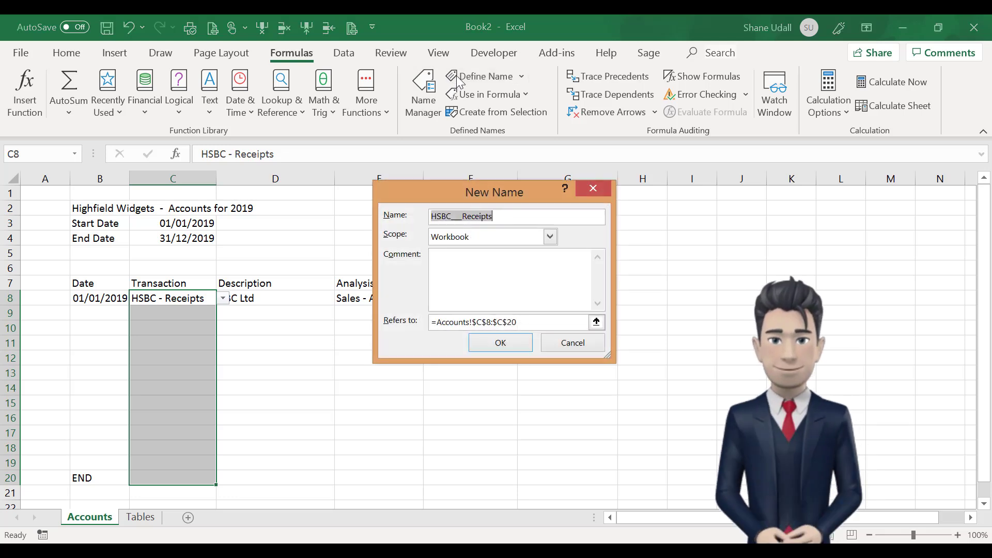
{"action": "type", "text": "Trans"}
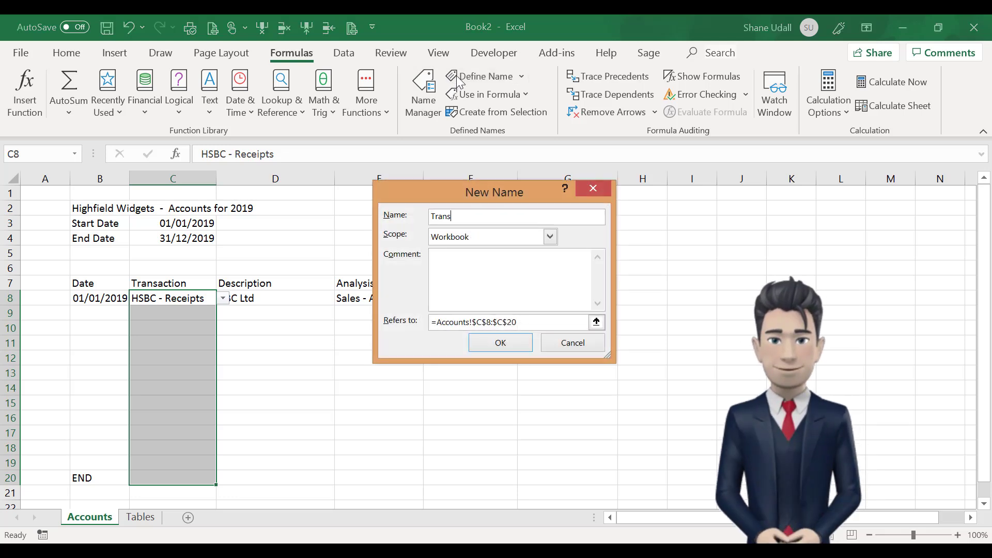
{"action": "type", "text": "actio"}
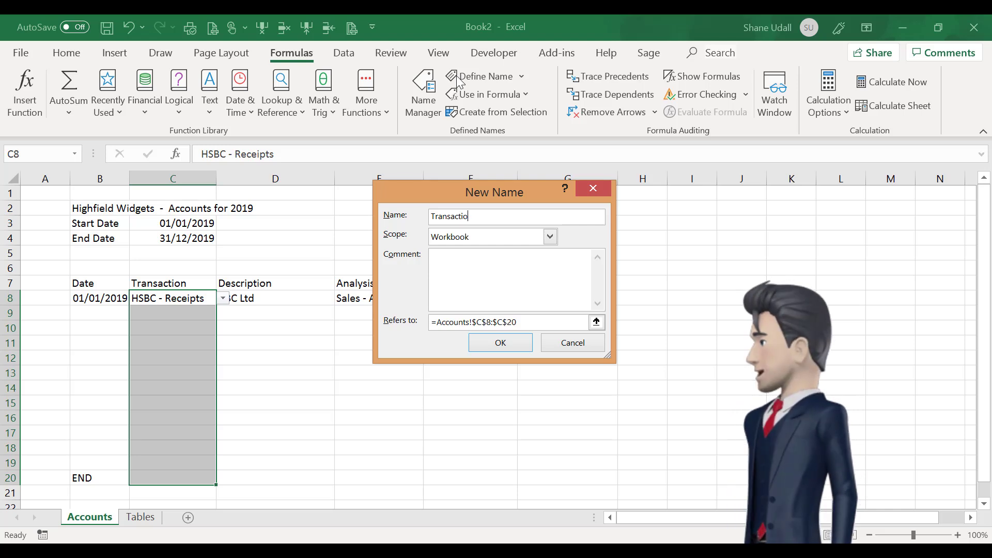
{"action": "type", "text": "nRange"}
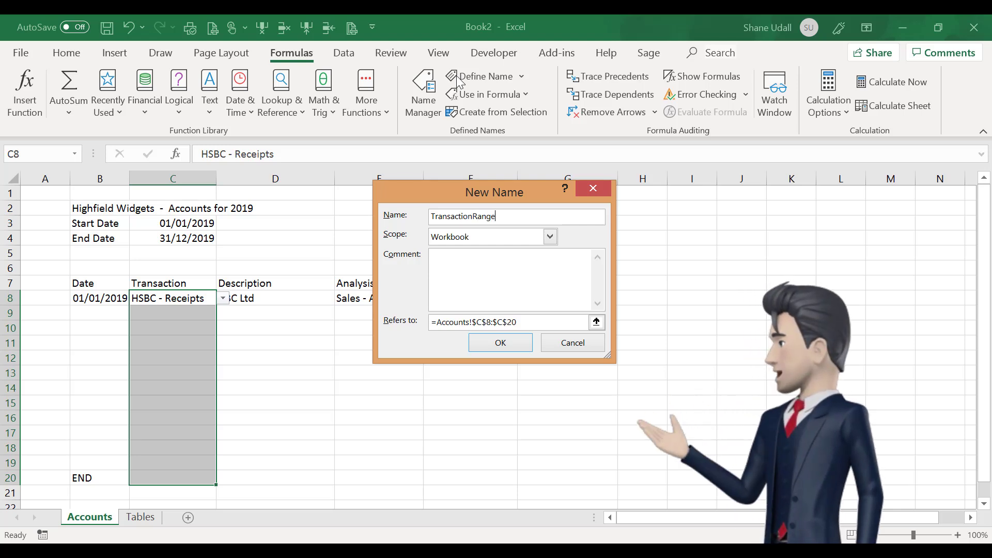
{"action": "left_click", "coordinate": [501, 343]}
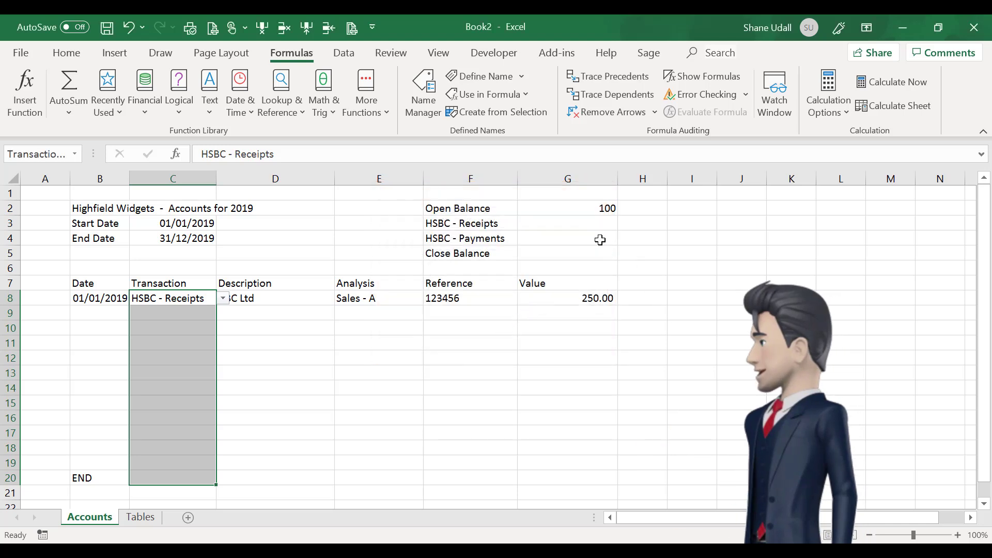
Enter =SUMIF(TransactionRange,F3,ValueRange) in G3 for the HSBC - Receipts total of 250.
{"action": "left_click", "coordinate": [589, 224]}
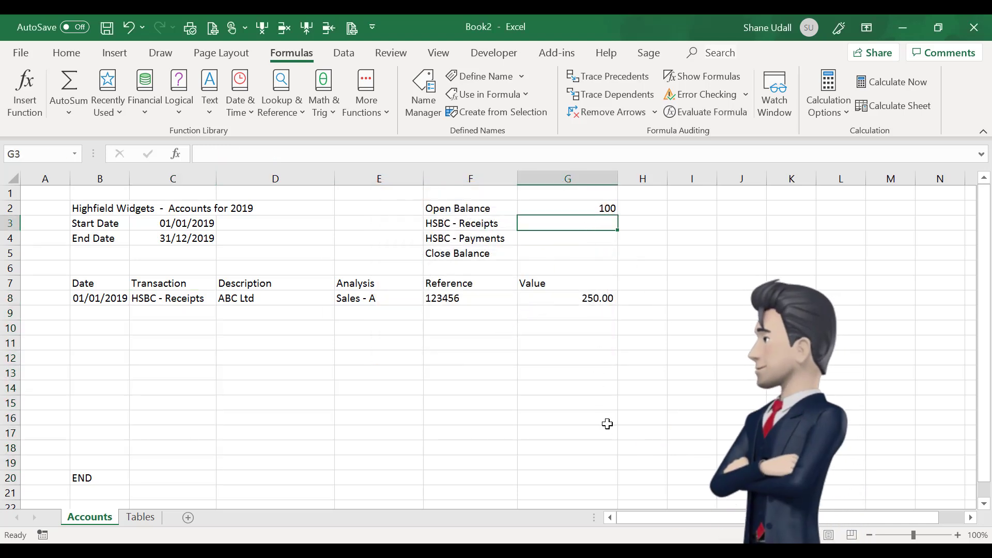
{"action": "type", "text": "=su"}
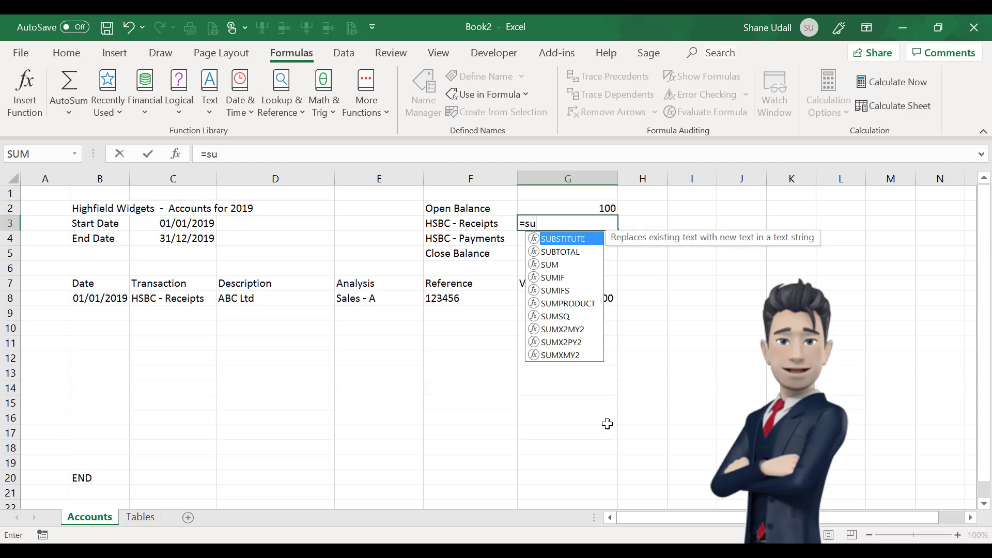
{"action": "type", "text": "mif("}
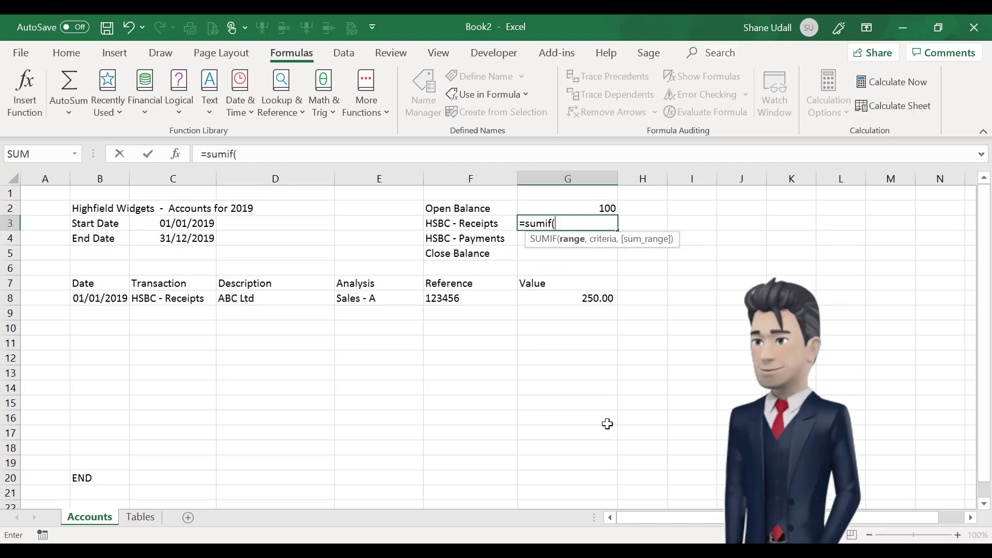
{"action": "type", "text": "Transac"}
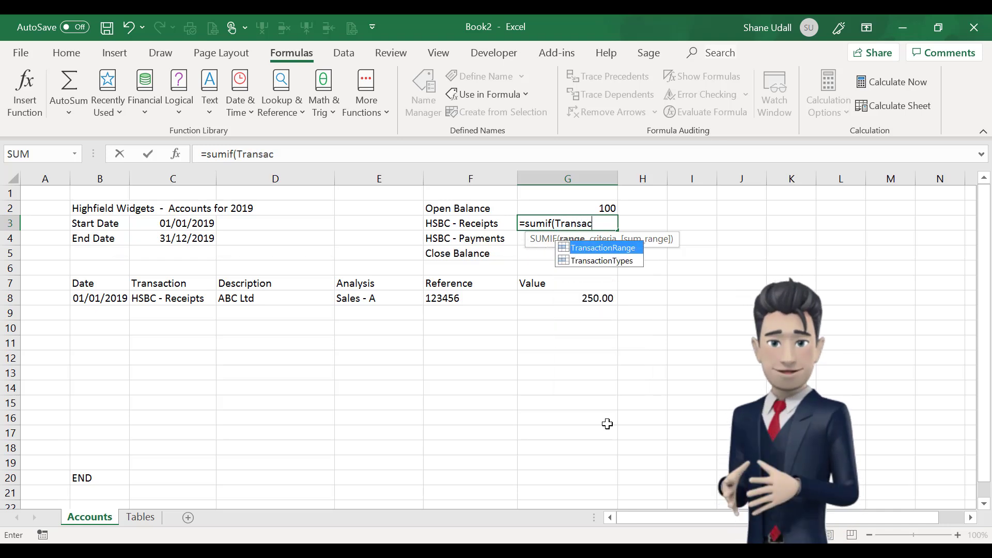
{"action": "type", "text": "tionRa"}
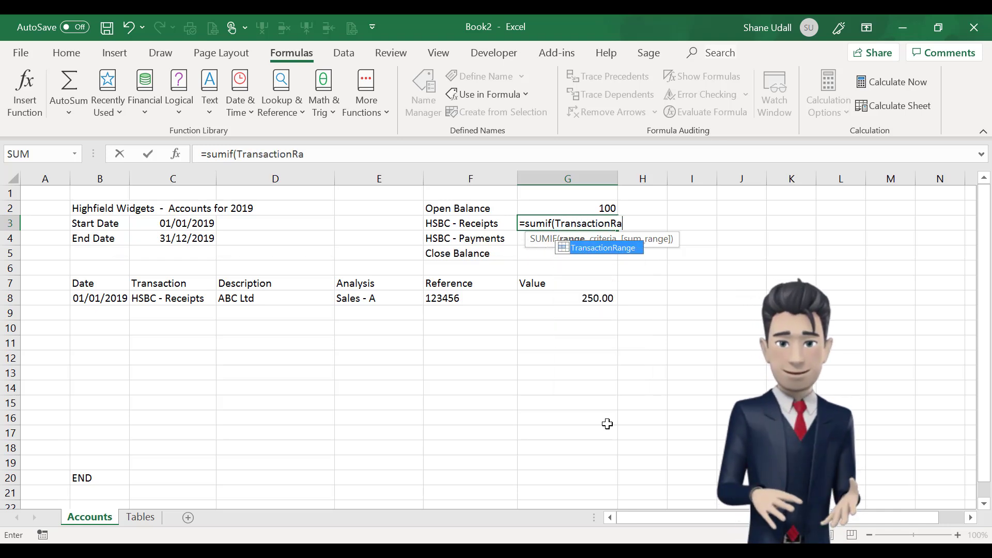
{"action": "type", "text": "nge"}
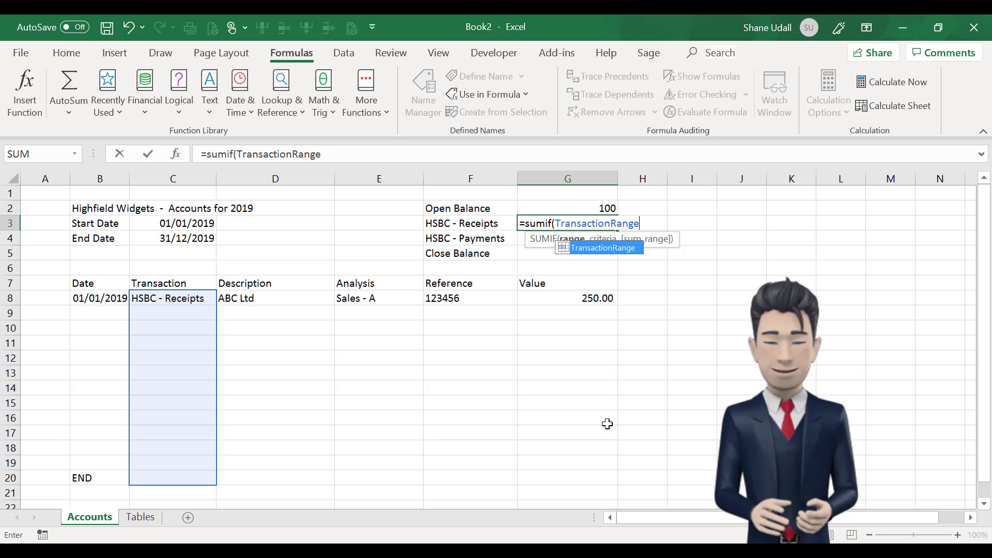
{"action": "type", "text": ","}
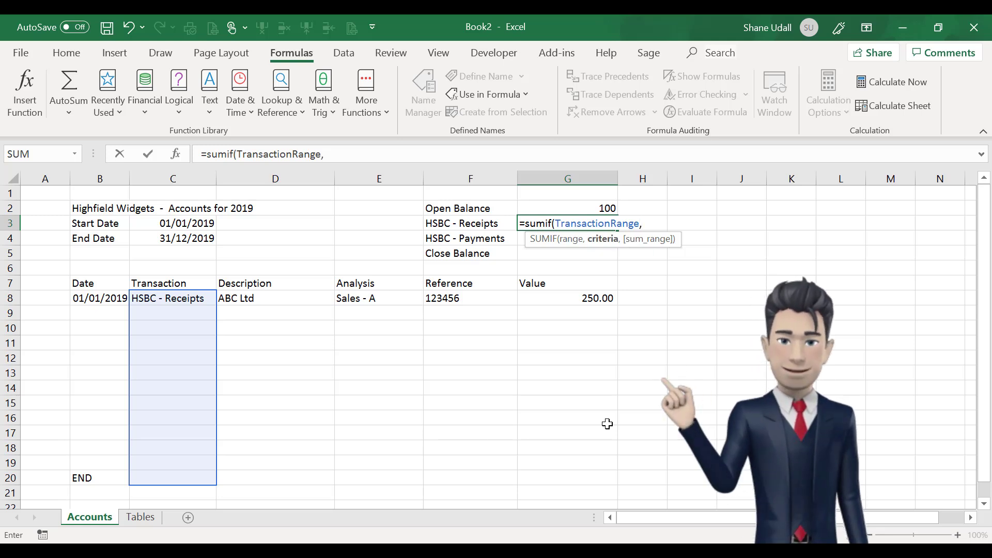
{"action": "left_click", "coordinate": [481, 223]}
{"action": "type", "text": ","}
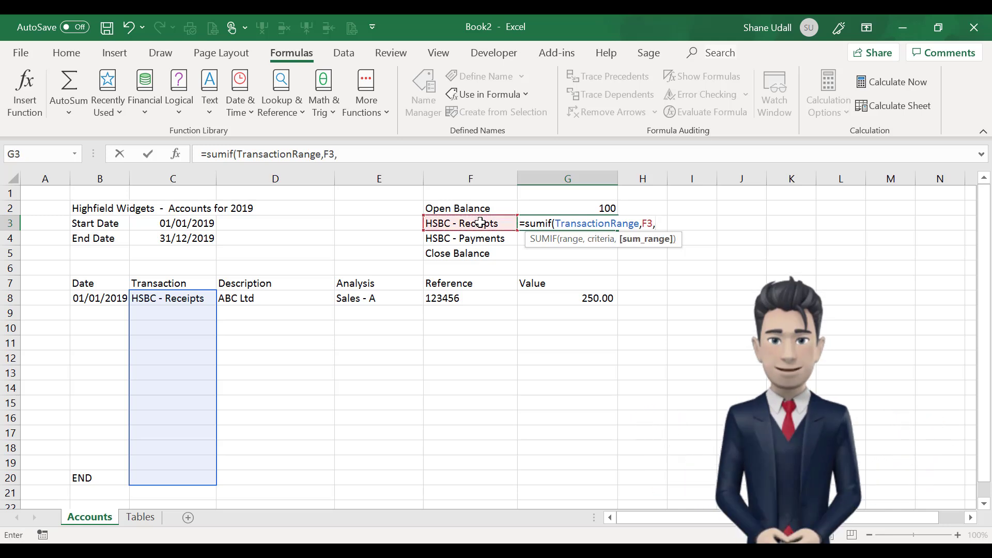
{"action": "type", "text": "Va"}
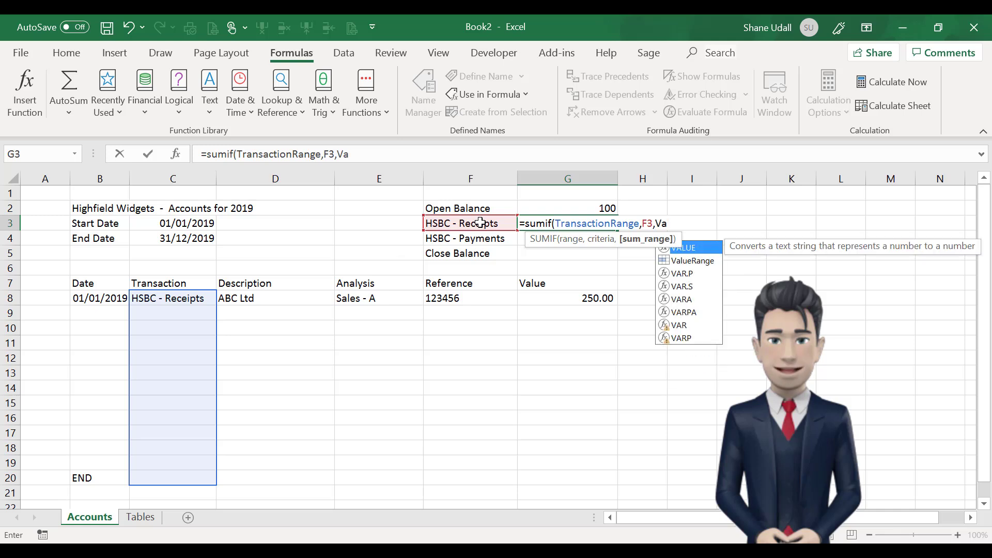
{"action": "type", "text": "lueRange)"}
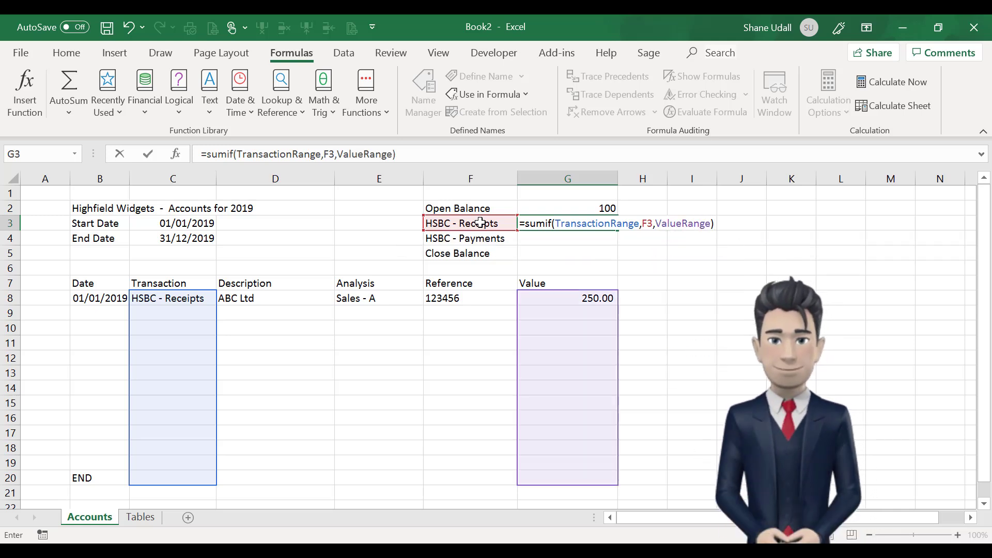
{"action": "key", "text": "Return"}
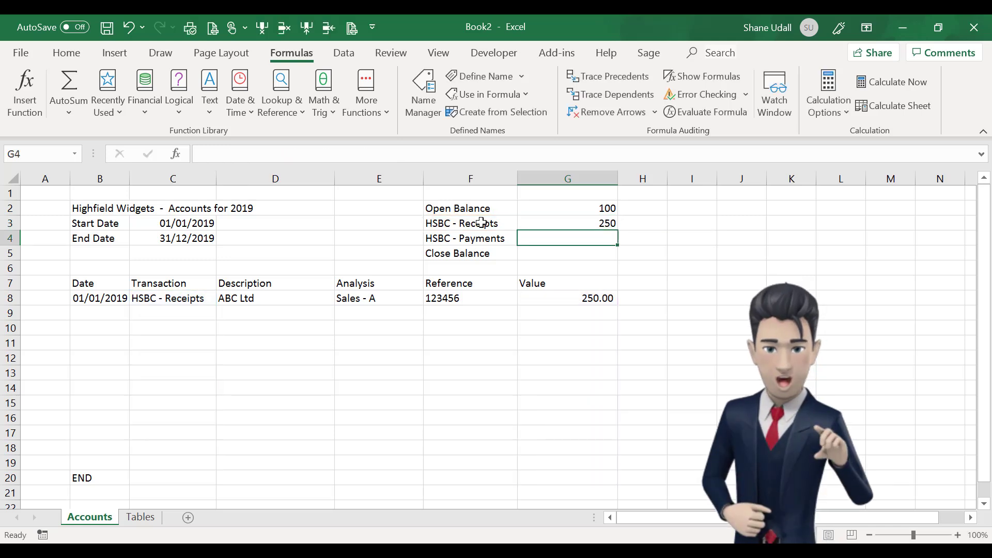
Inspect G3's SUMIF formula, trying then cancelling a change of its F3 criteria.
{"action": "left_click", "coordinate": [562, 224]}
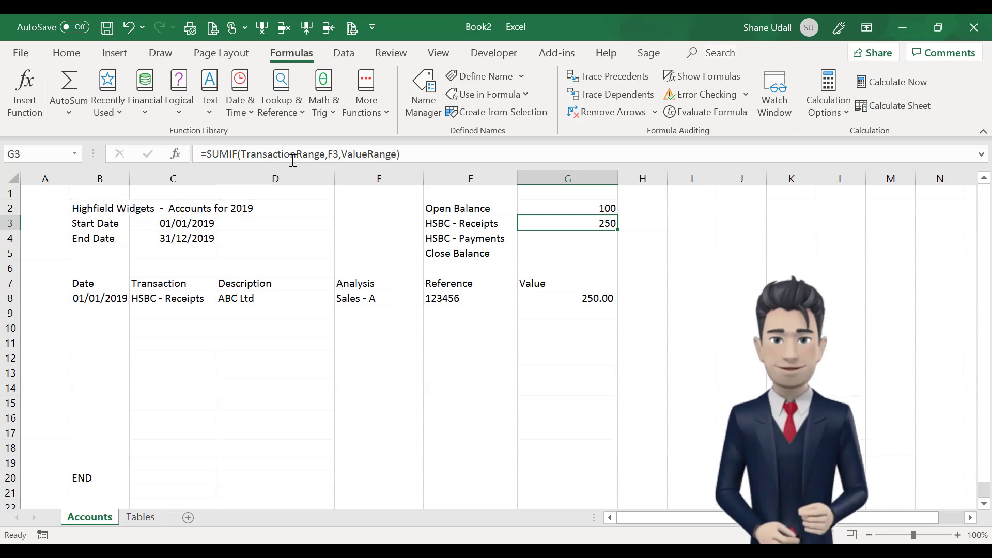
{"action": "double_click", "coordinate": [334, 154]}
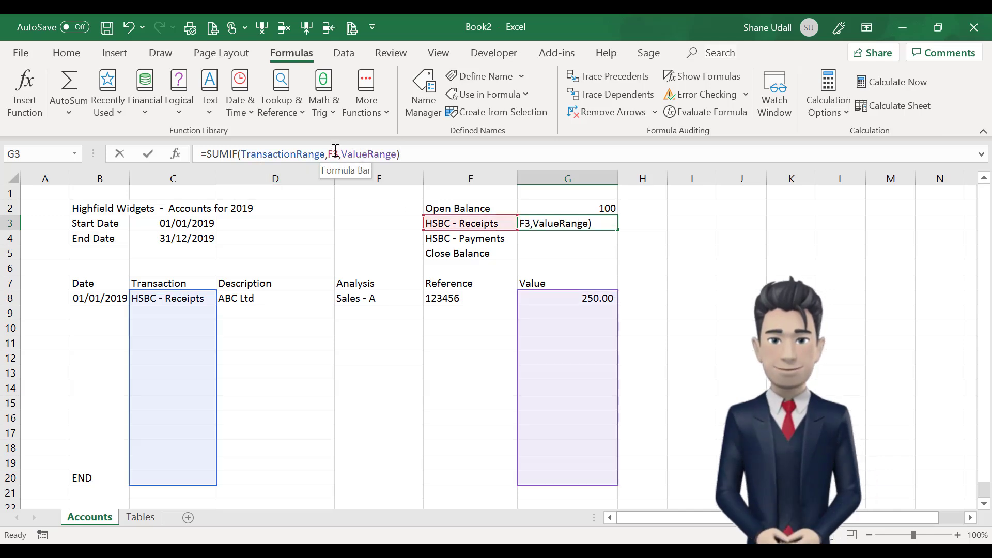
{"action": "left_click", "coordinate": [678, 261]}
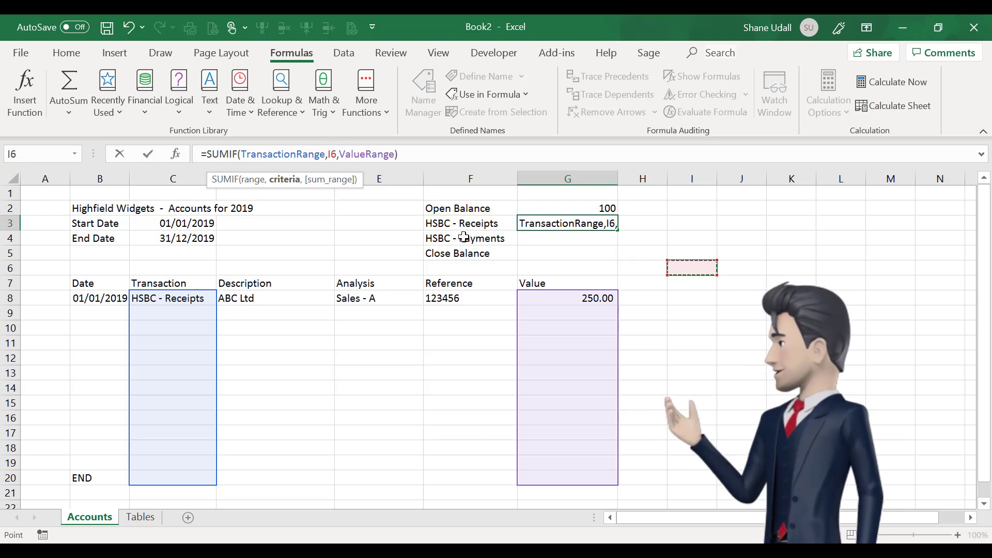
{"action": "key", "text": "Escape"}
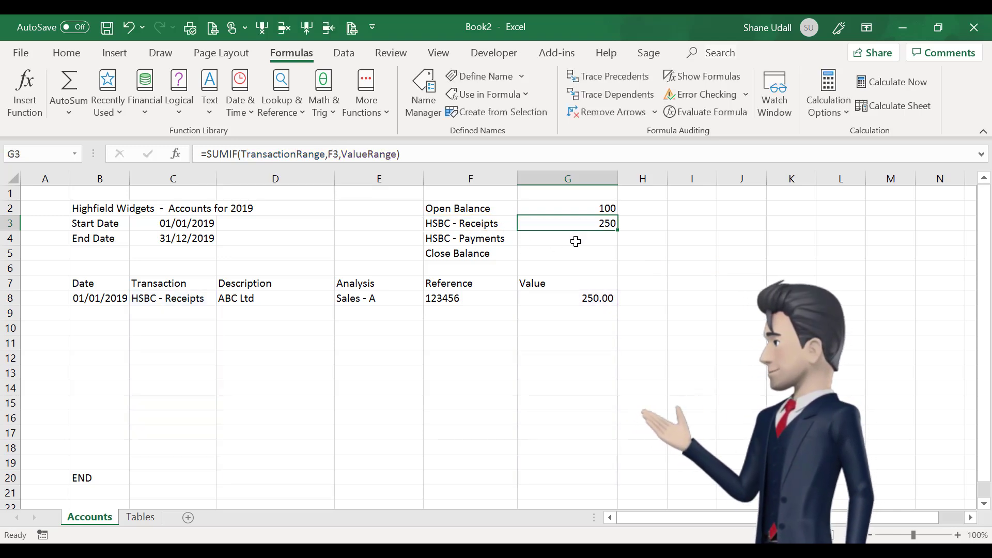
Copy the SUMIF down so G4 holds =SUMIF(TransactionRange,F4,ValueRange) for HSBC - Payments.
{"action": "left_click", "coordinate": [469, 239]}
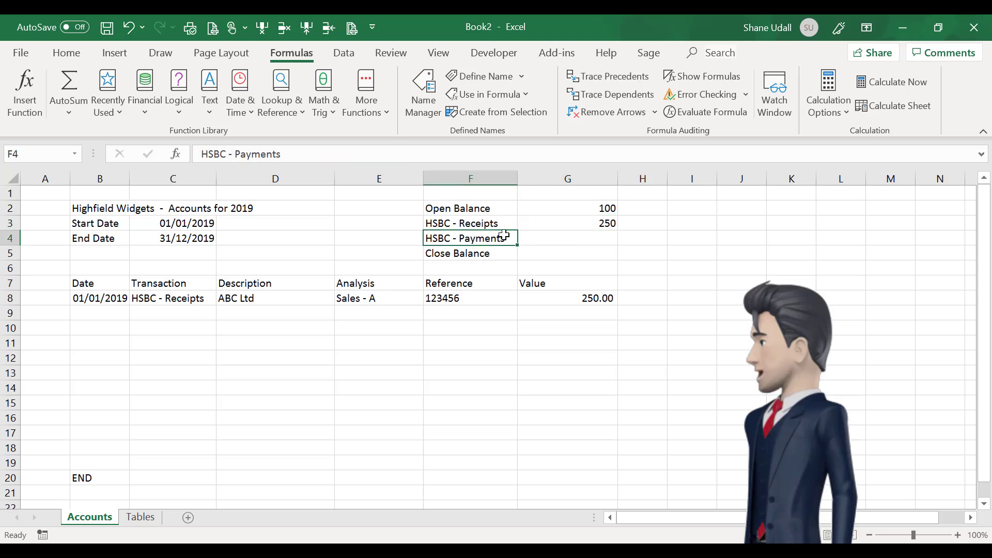
{"action": "left_click", "coordinate": [579, 220]}
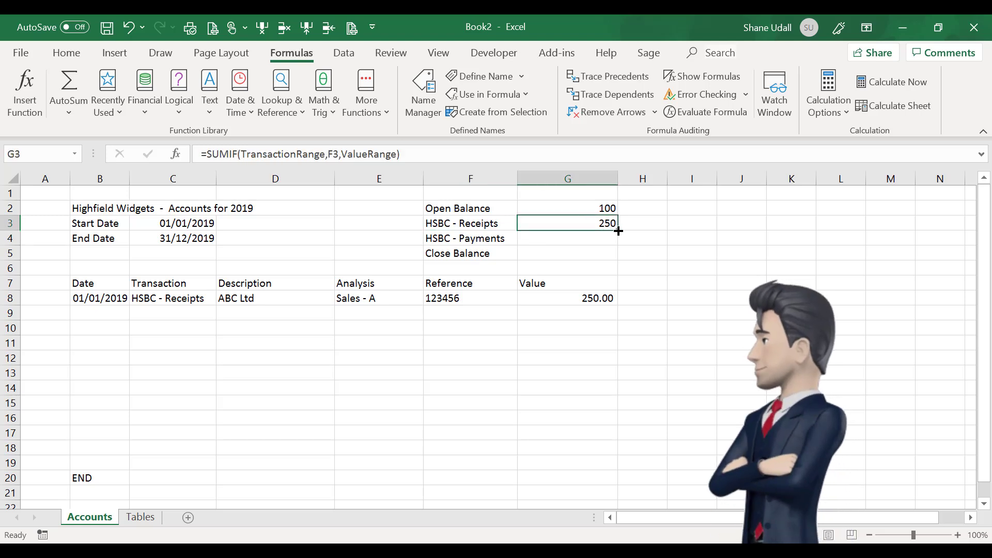
{"action": "left_click_drag", "start_coordinate": [619, 231], "coordinate": [620, 244]}
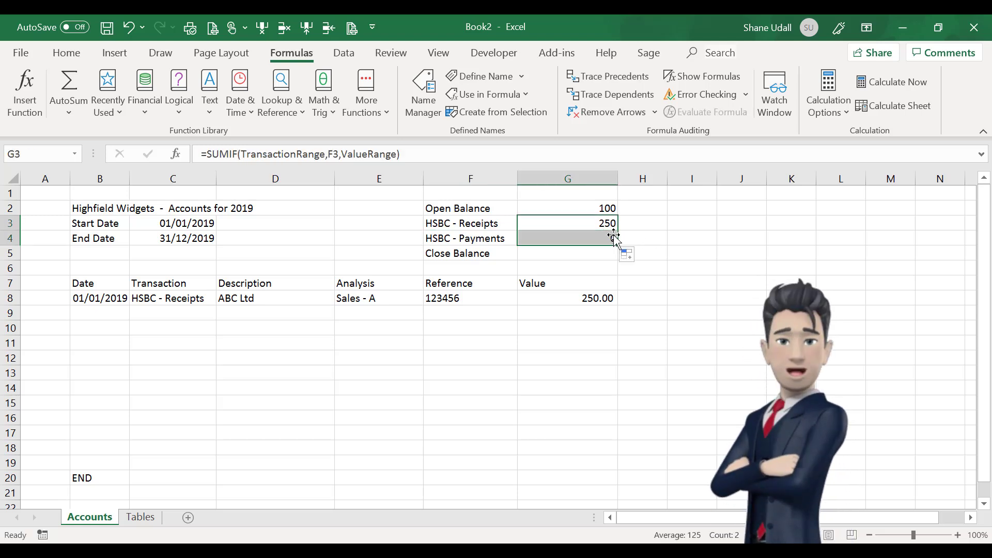
{"action": "left_click", "coordinate": [596, 239]}
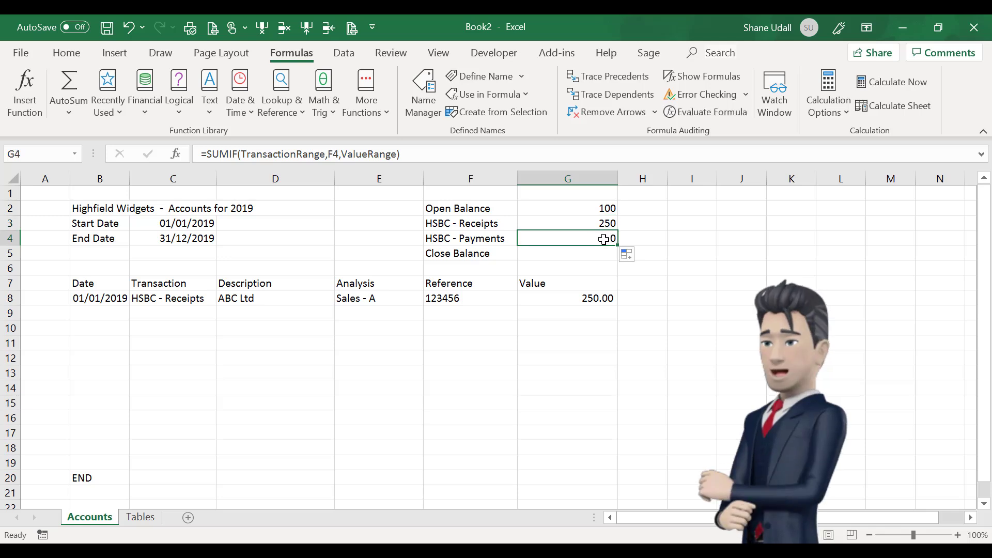
{"action": "double_click", "coordinate": [333, 154]}
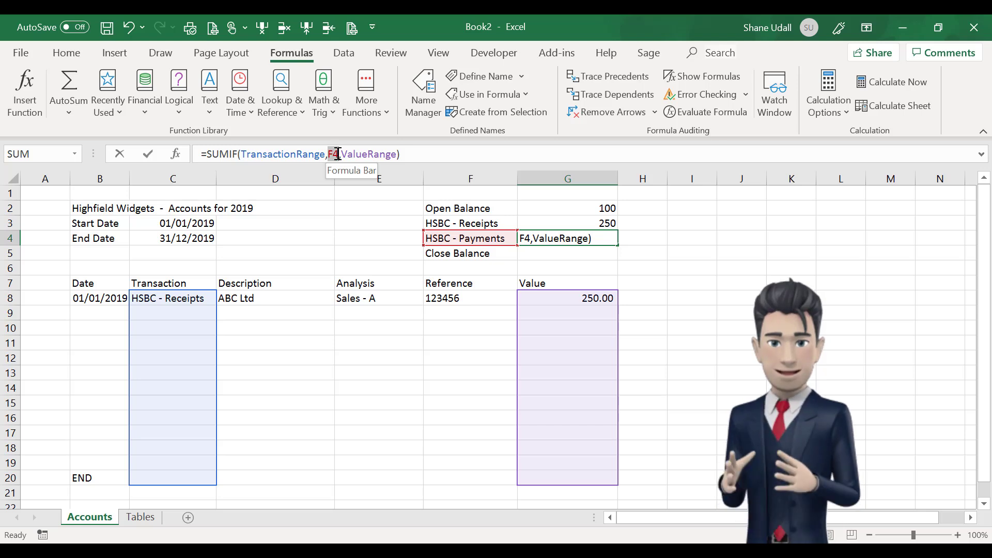
{"action": "key", "text": "ctrl+Return"}
Enter =+G2+G3-G4 in G5 so Close Balance shows 350.
{"action": "left_click", "coordinate": [593, 253]}
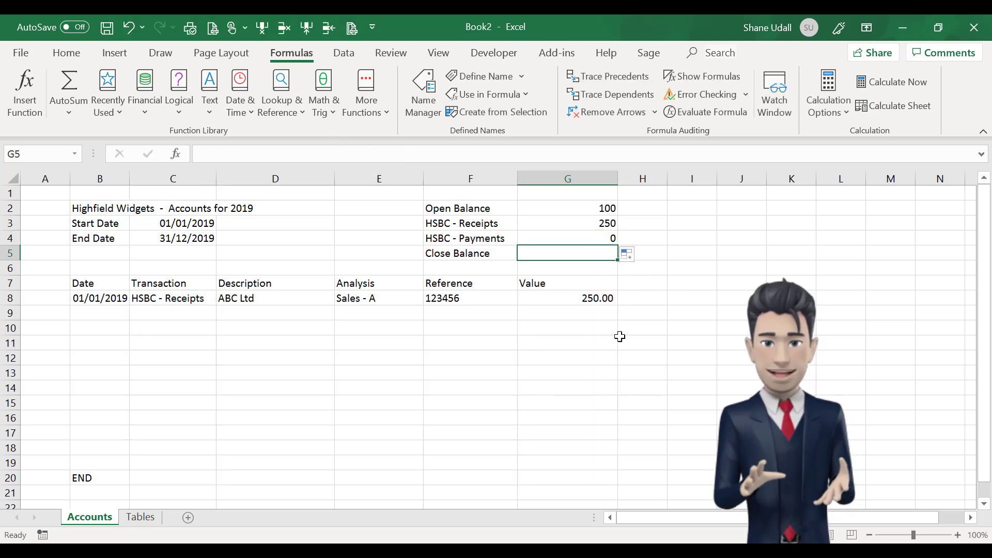
{"action": "type", "text": "+"}
{"action": "key", "text": "Up"}
{"action": "key", "text": "Up"}
{"action": "key", "text": "Up"}
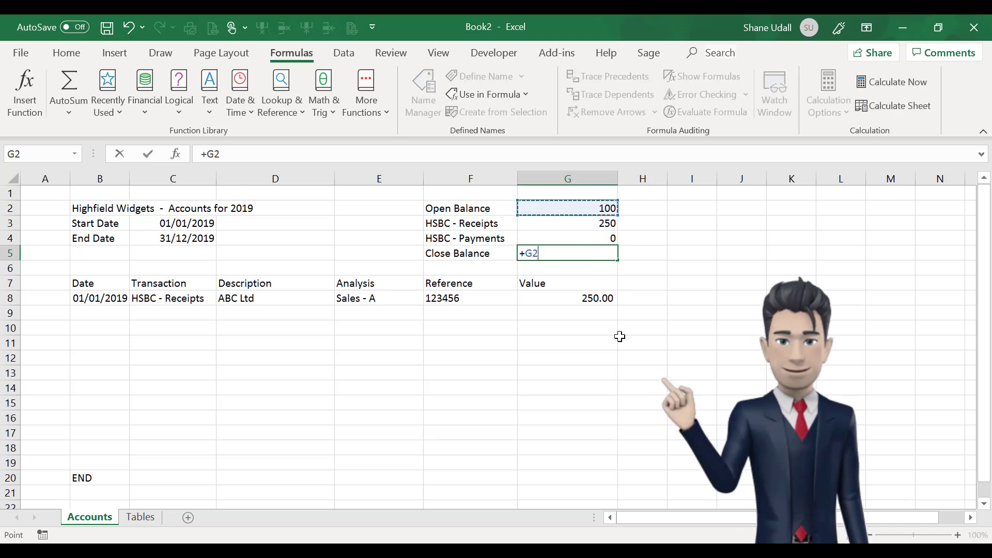
{"action": "type", "text": "+"}
{"action": "key", "text": "Up"}
{"action": "key", "text": "Up"}
{"action": "type", "text": "-"}
{"action": "key", "text": "Up"}
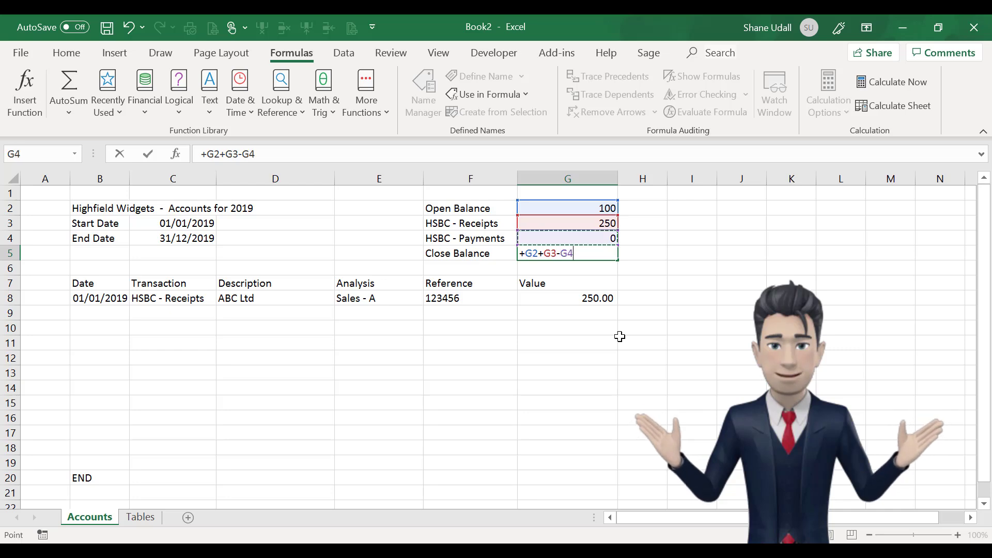
{"action": "key", "text": "Return"}
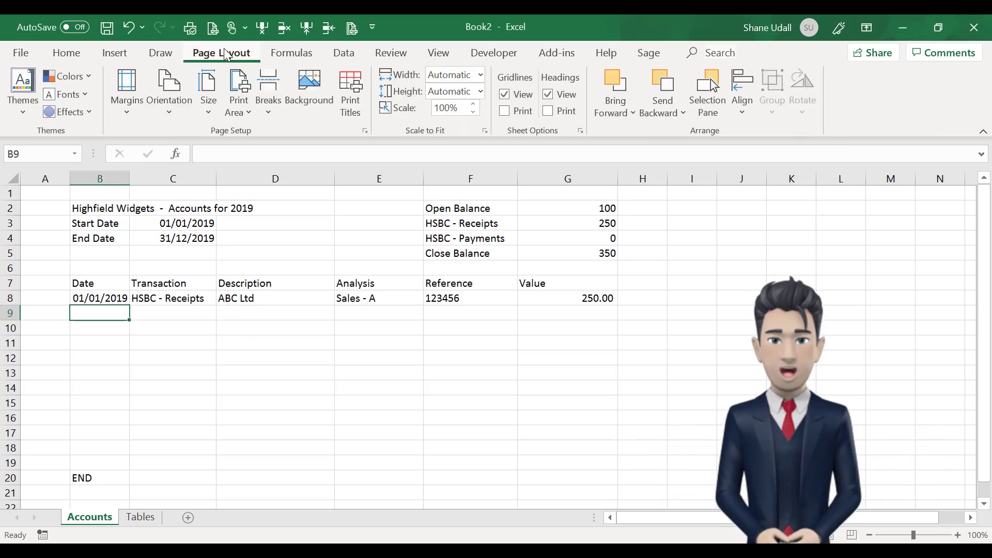
Hide the sheet gridlines and make the B2 title bold at 14 pt.
{"action": "left_click", "coordinate": [518, 100]}
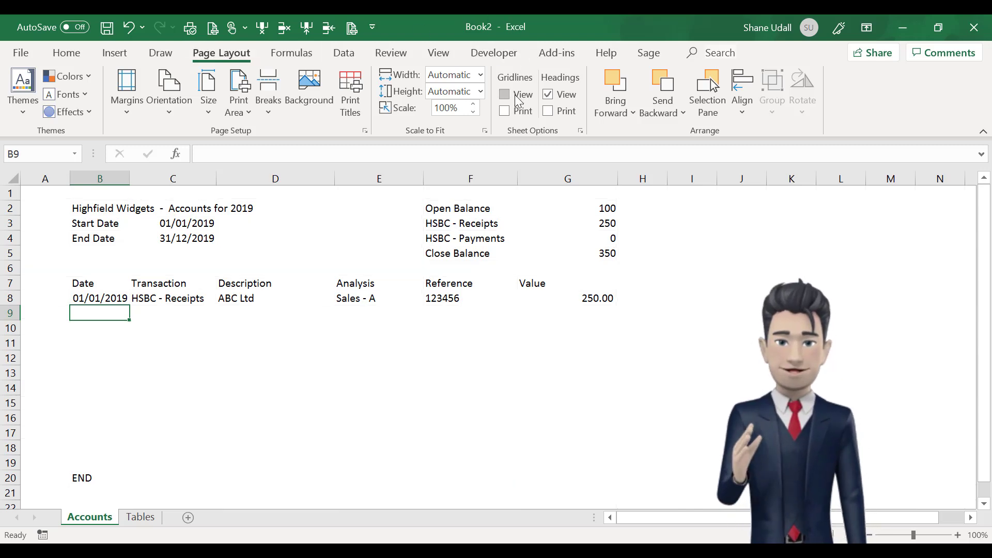
{"action": "left_click", "coordinate": [92, 207]}
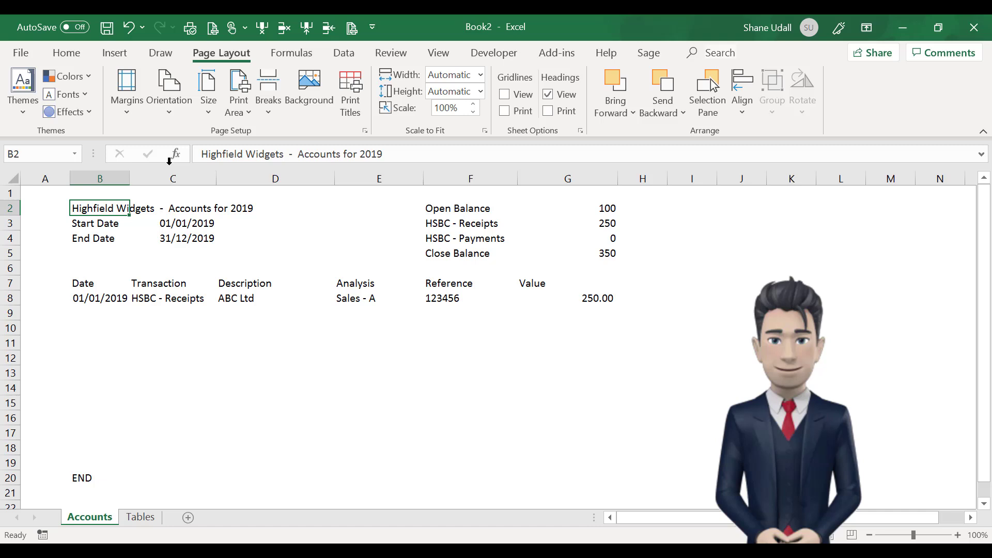
{"action": "left_click", "coordinate": [67, 53]}
{"action": "left_click", "coordinate": [215, 81]}
{"action": "left_click", "coordinate": [216, 81]}
{"action": "left_click", "coordinate": [86, 107]}
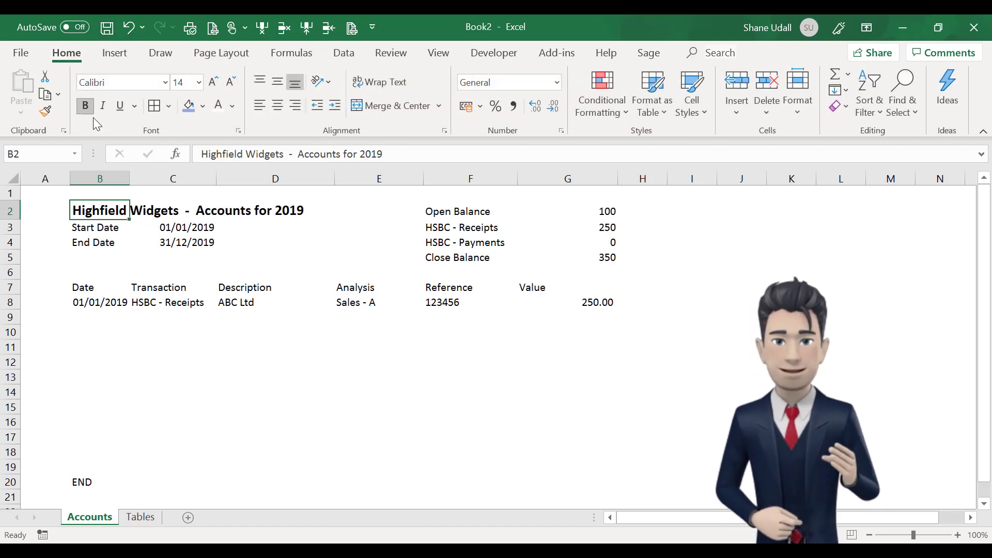
Colour the dates C3:C4 and the balance labels F2:F5 grey.
{"action": "left_click_drag", "start_coordinate": [178, 232], "coordinate": [186, 242]}
{"action": "left_click", "coordinate": [233, 106]}
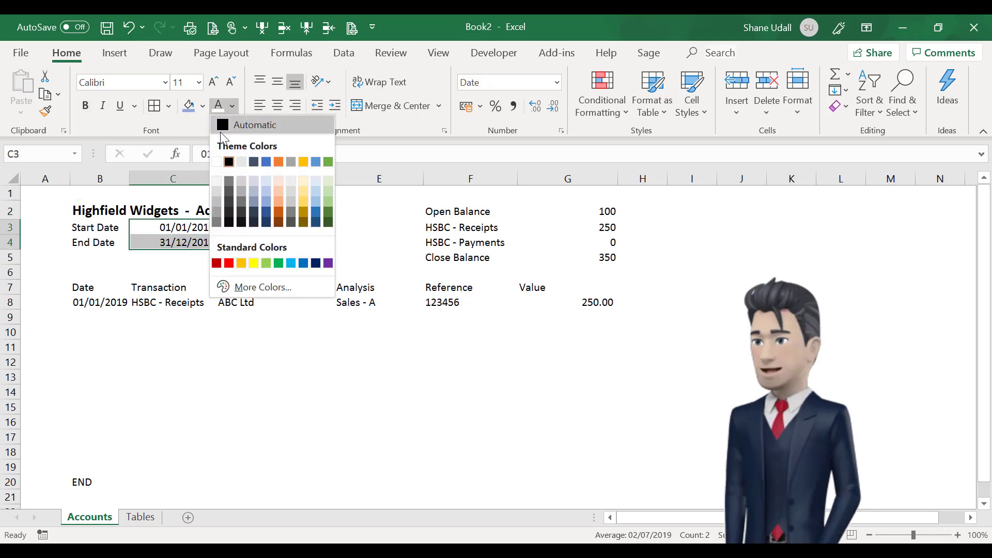
{"action": "left_click", "coordinate": [217, 223]}
{"action": "left_click_drag", "start_coordinate": [453, 208], "coordinate": [454, 257]}
{"action": "left_click", "coordinate": [220, 107]}
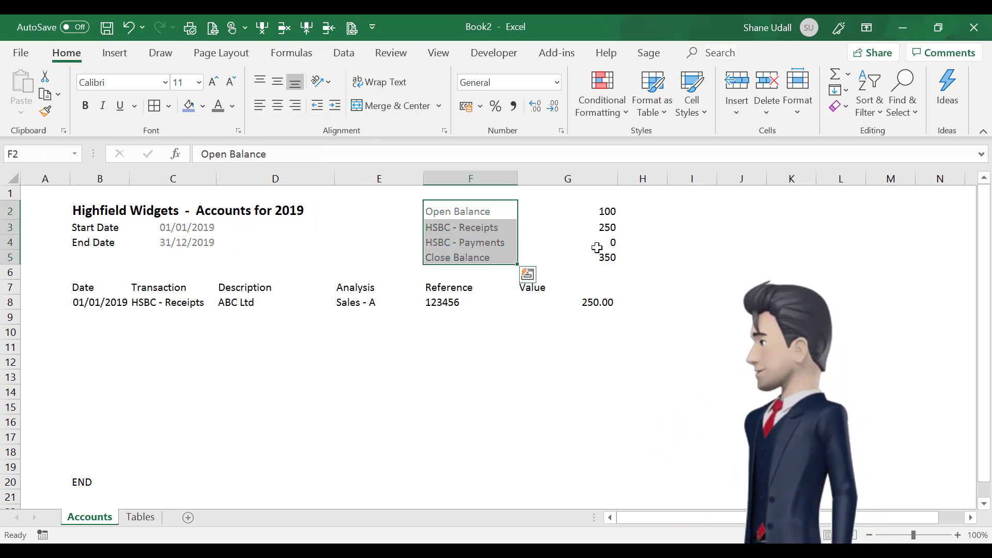
{"action": "left_click_drag", "start_coordinate": [606, 216], "coordinate": [605, 257]}
Format balance figures G2:G5 as Number with 2 decimals, thousands separators and red negatives.
{"action": "right_click", "coordinate": [560, 229]}
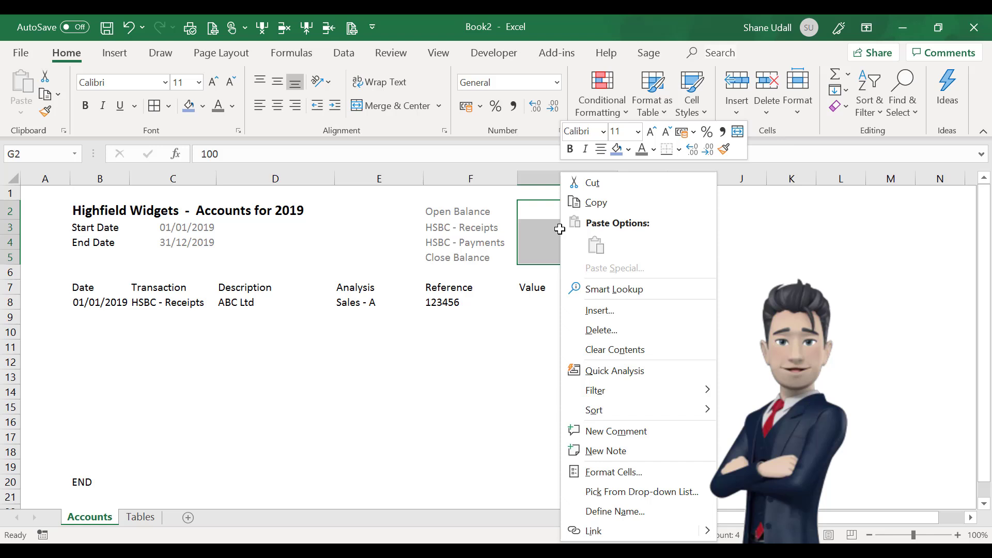
{"action": "left_click", "coordinate": [602, 472]}
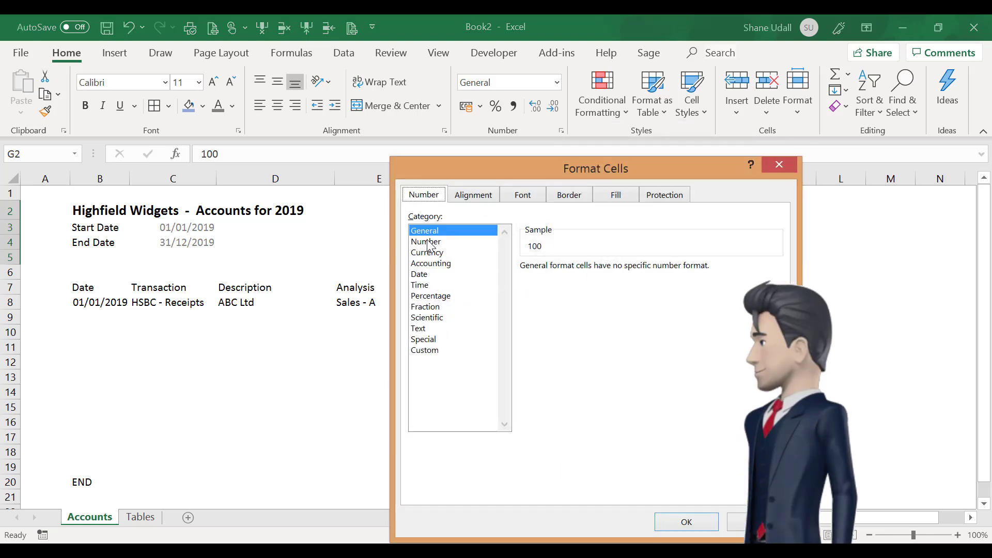
{"action": "left_click", "coordinate": [428, 242]}
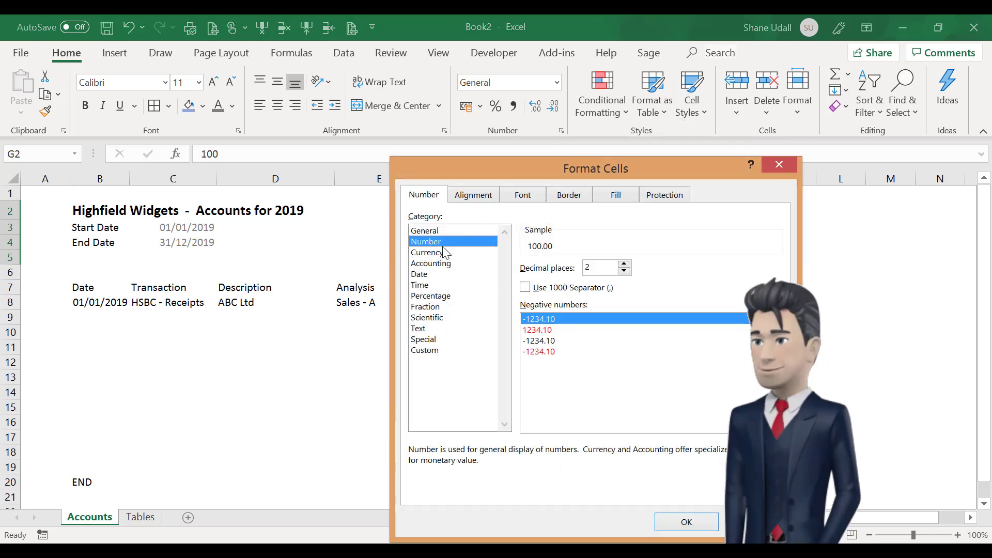
{"action": "left_click", "coordinate": [525, 288]}
{"action": "left_click", "coordinate": [538, 353]}
{"action": "left_click", "coordinate": [686, 522]}
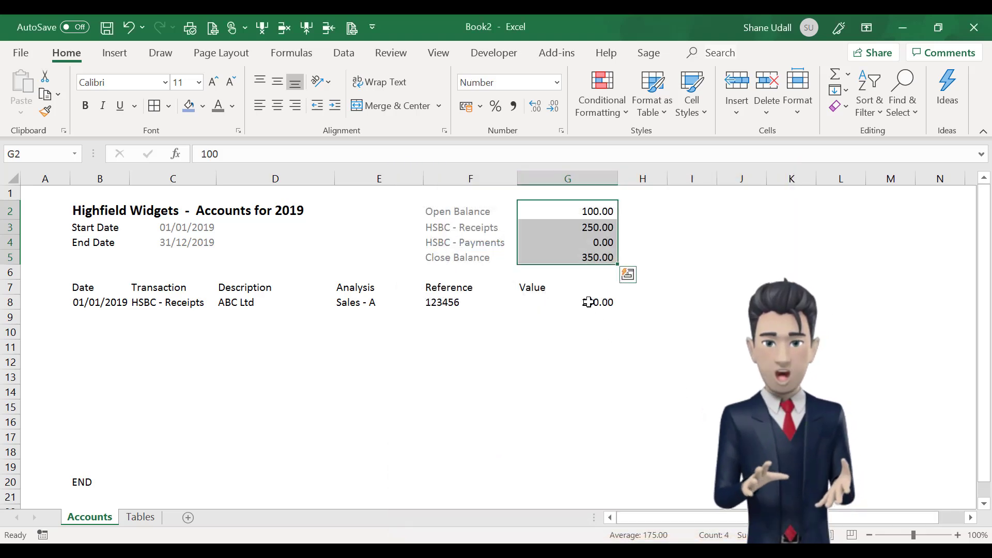
{"action": "mouse_move", "coordinate": [86, 288]}
{"action": "left_mouse_down"}
{"action": "mouse_move", "coordinate": [533, 325]}
{"action": "mouse_move", "coordinate": [573, 288]}
{"action": "left_mouse_up"}
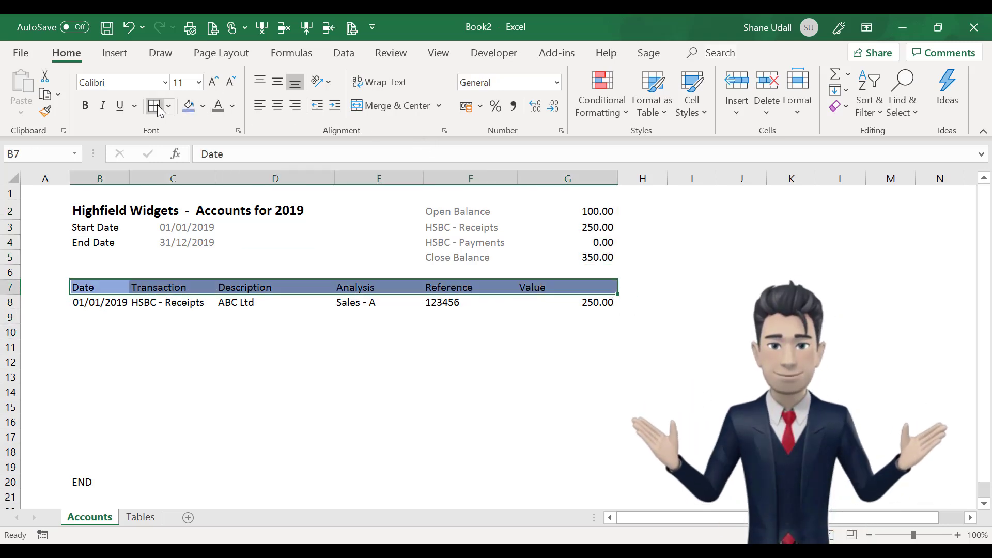
Turn the header row B7:G7 text white.
{"action": "left_click", "coordinate": [232, 105]}
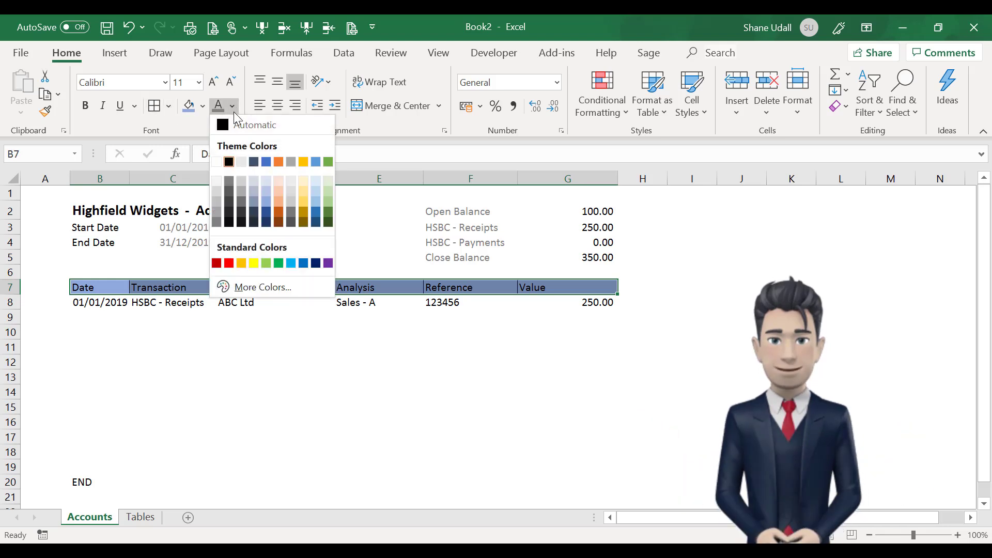
{"action": "left_click", "coordinate": [217, 162]}
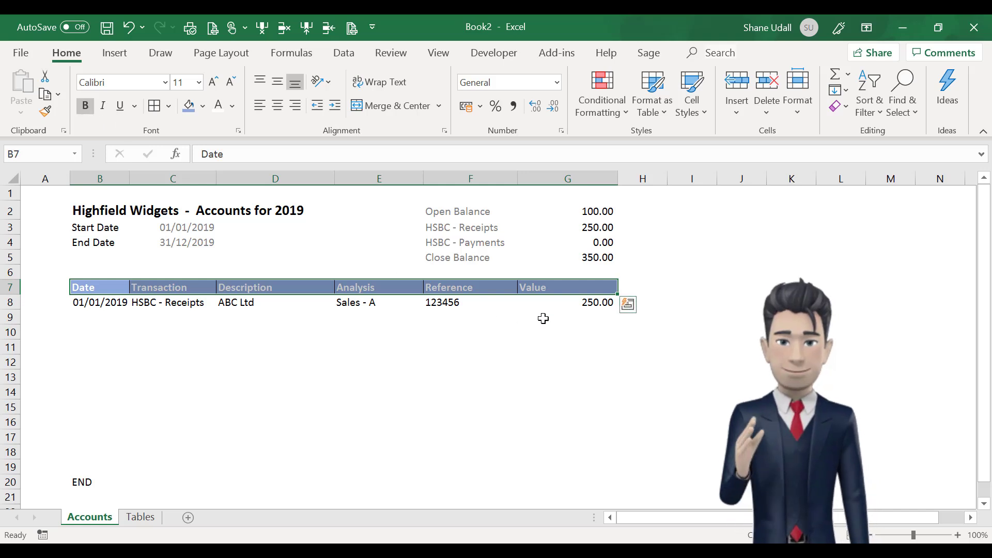
{"action": "left_click", "coordinate": [553, 287]}
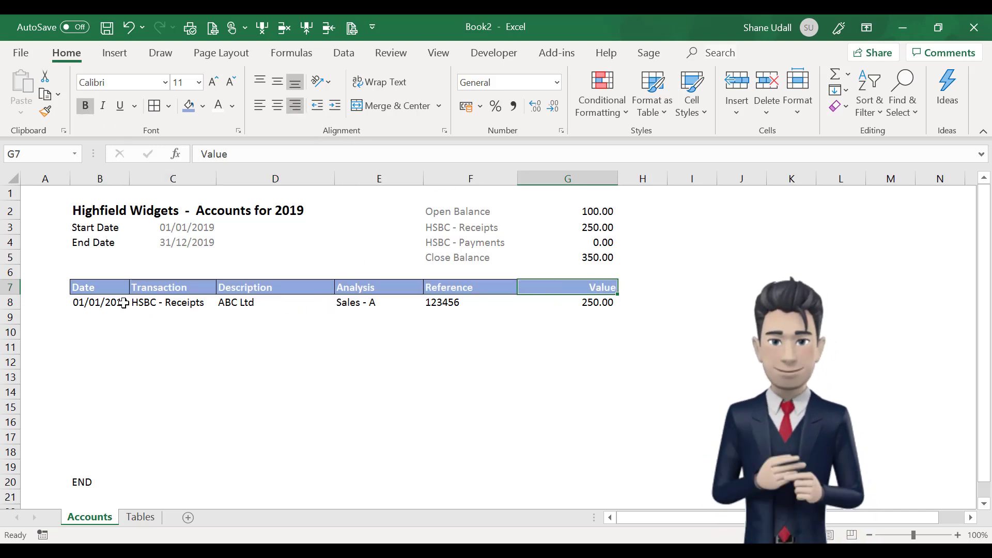
Add all borders to ledger cells B8:G20 and fill the END row B20:G20 blue.
{"action": "left_click_drag", "start_coordinate": [93, 303], "coordinate": [570, 303]}
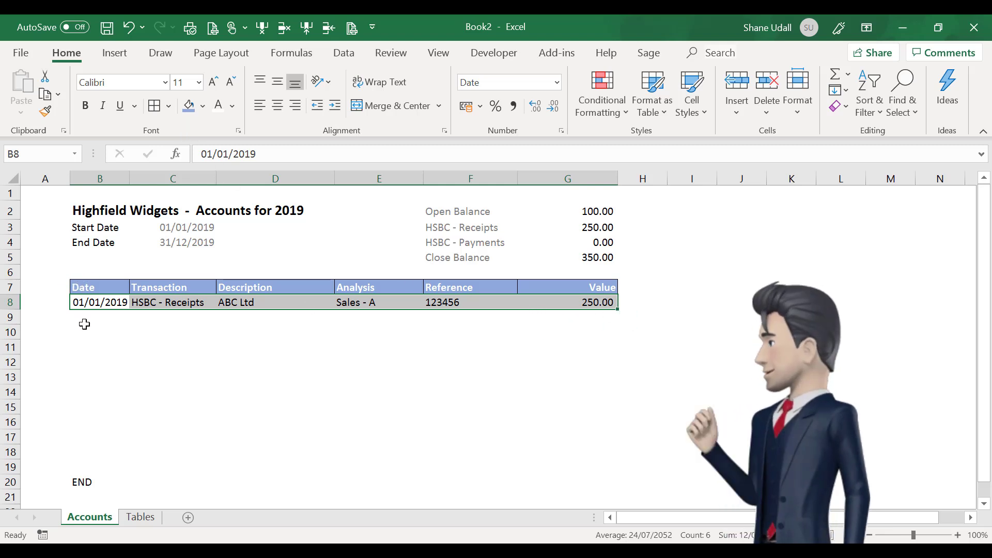
{"action": "left_click", "coordinate": [105, 305]}
{"action": "left_click_drag", "start_coordinate": [106, 305], "coordinate": [541, 483]}
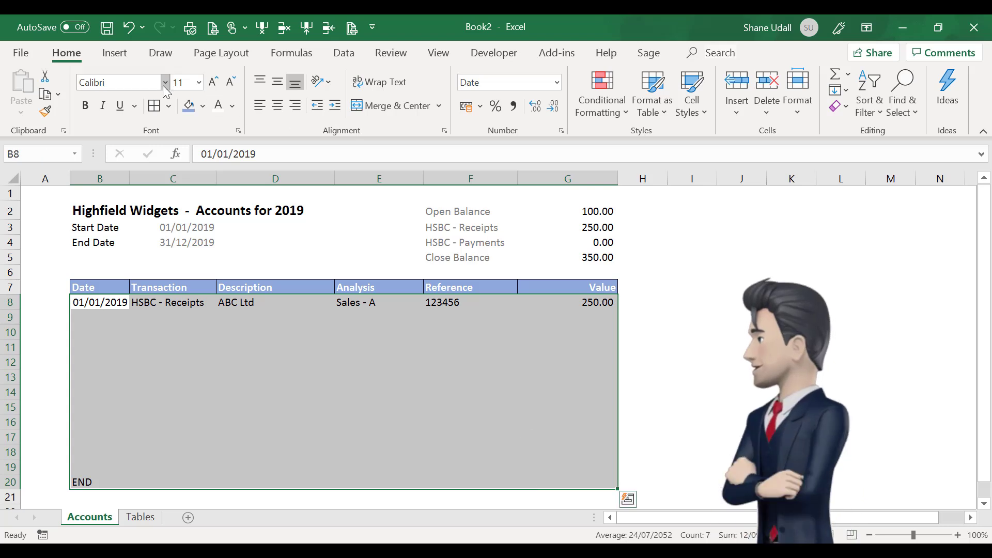
{"action": "left_click", "coordinate": [154, 105]}
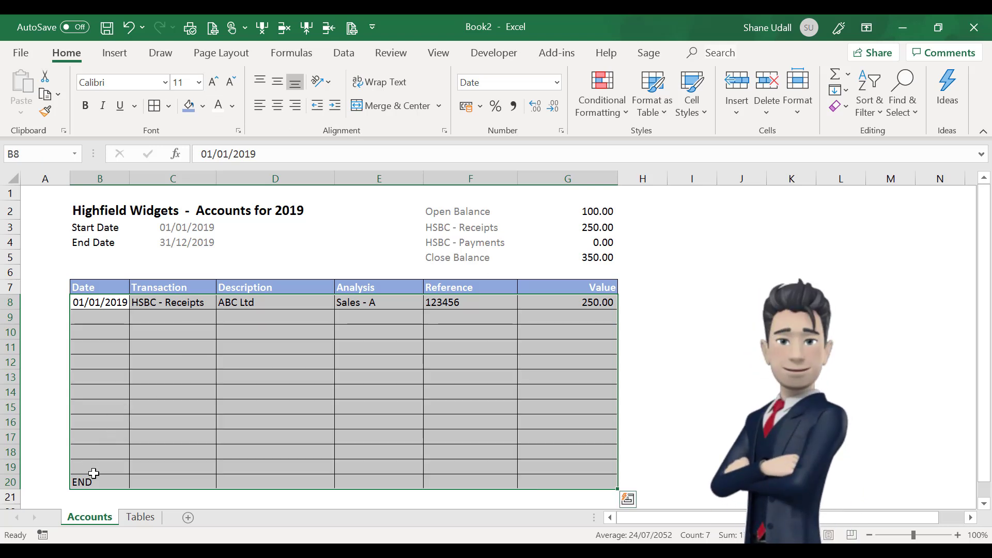
{"action": "left_click_drag", "start_coordinate": [86, 481], "coordinate": [553, 486]}
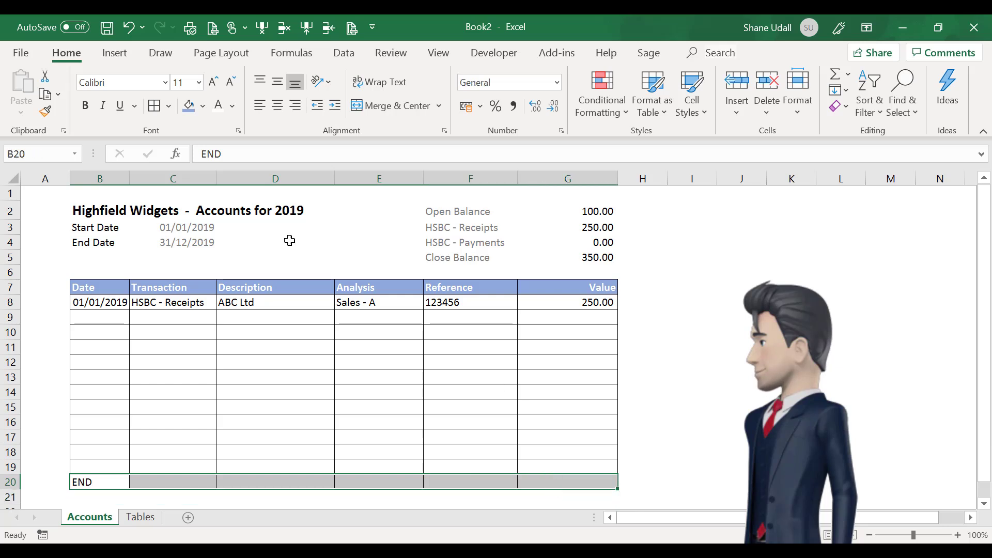
{"action": "left_click", "coordinate": [189, 104]}
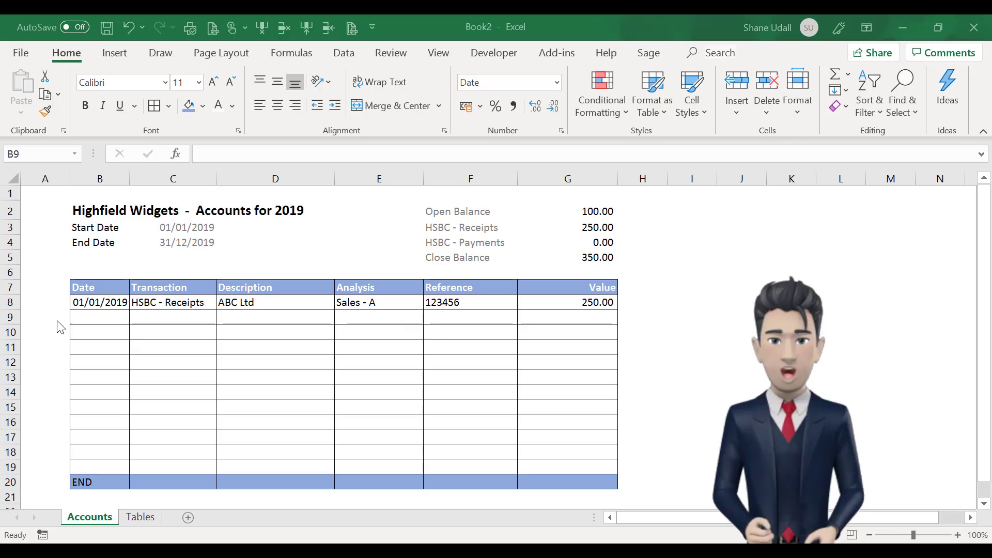
Start row 9 with date 2/1, transaction HSBC - Payments and description XYZ Ltd.
{"action": "left_click", "coordinate": [93, 318]}
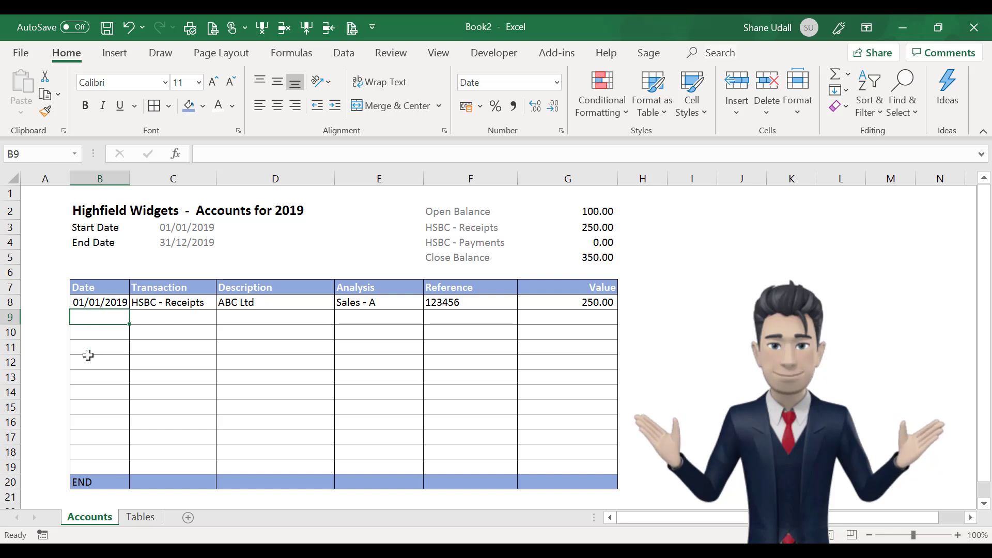
{"action": "type", "text": "2/1/19"}
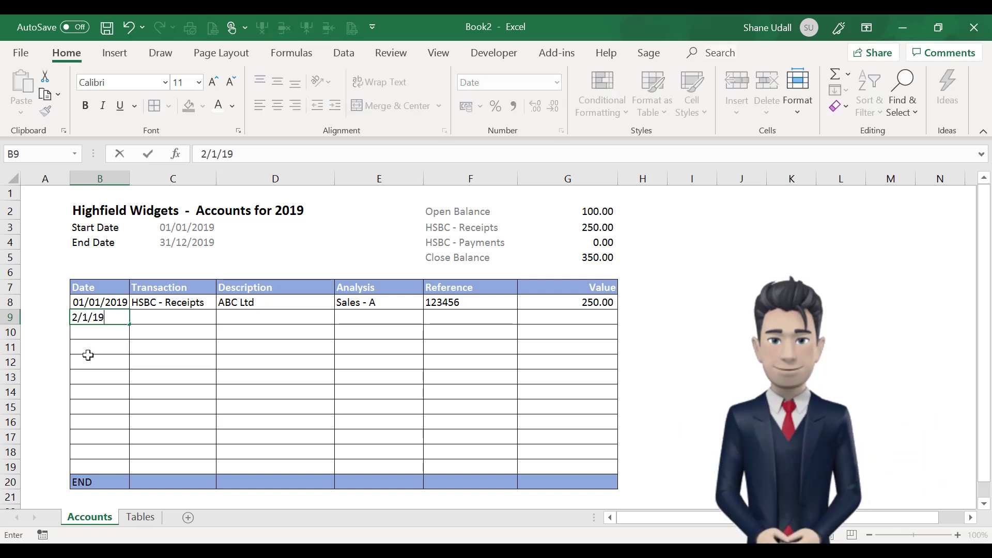
{"action": "key", "text": "Tab"}
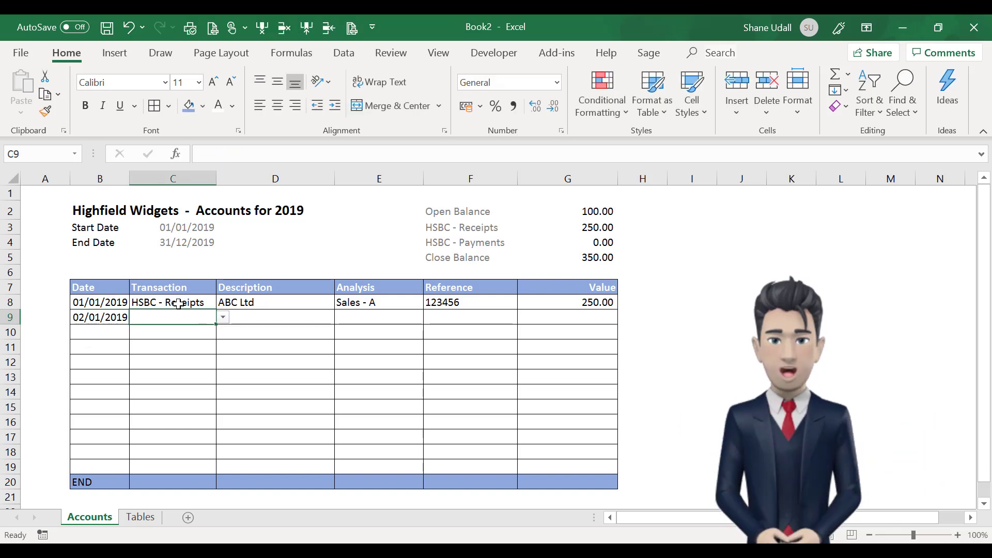
{"action": "left_click", "coordinate": [223, 318]}
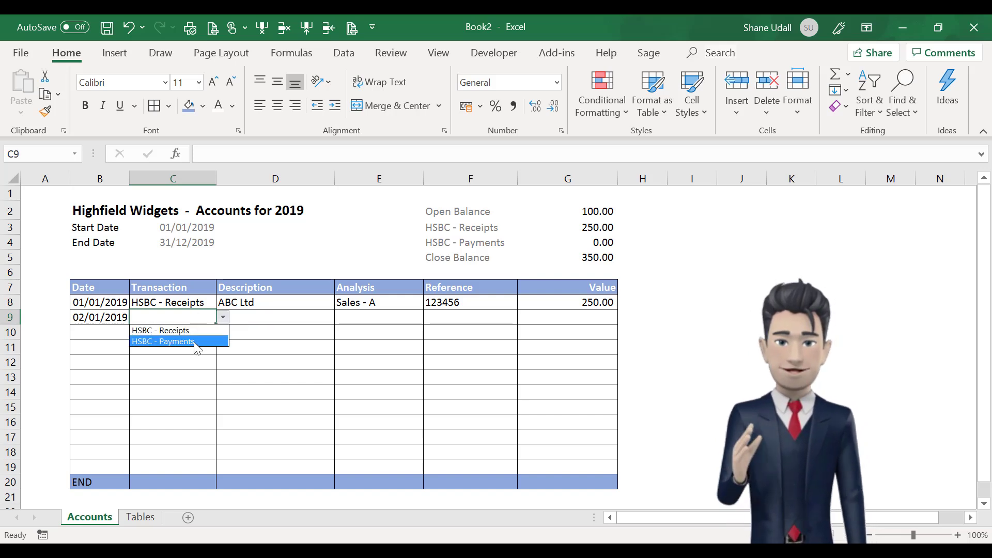
{"action": "left_click", "coordinate": [197, 342]}
{"action": "left_click", "coordinate": [240, 318]}
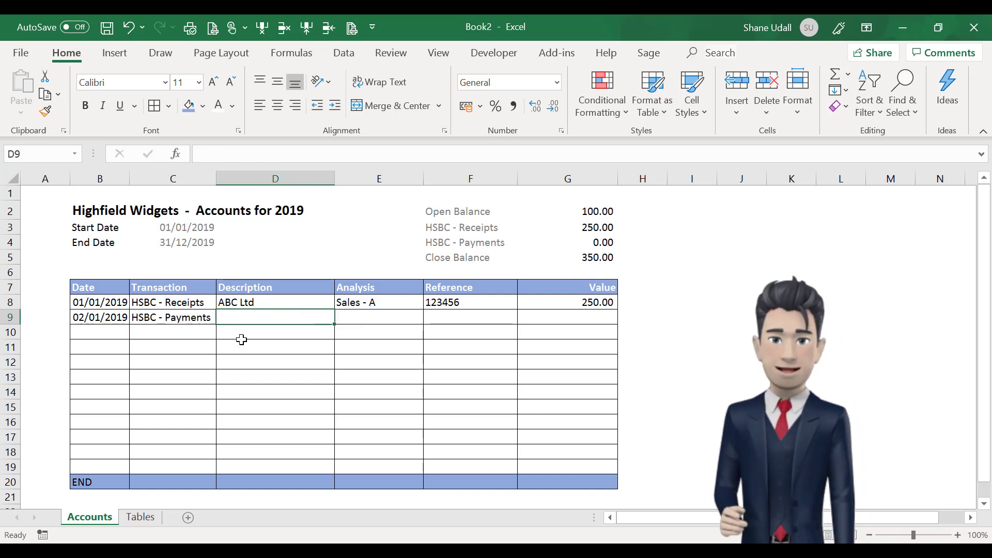
{"action": "type", "text": "XYZ Ltd"}
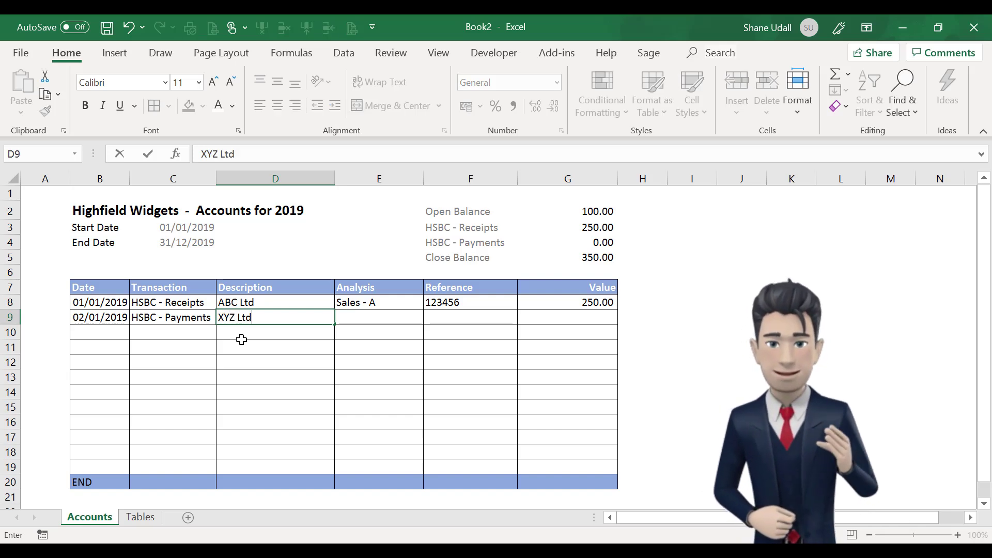
{"action": "key", "text": "Tab"}
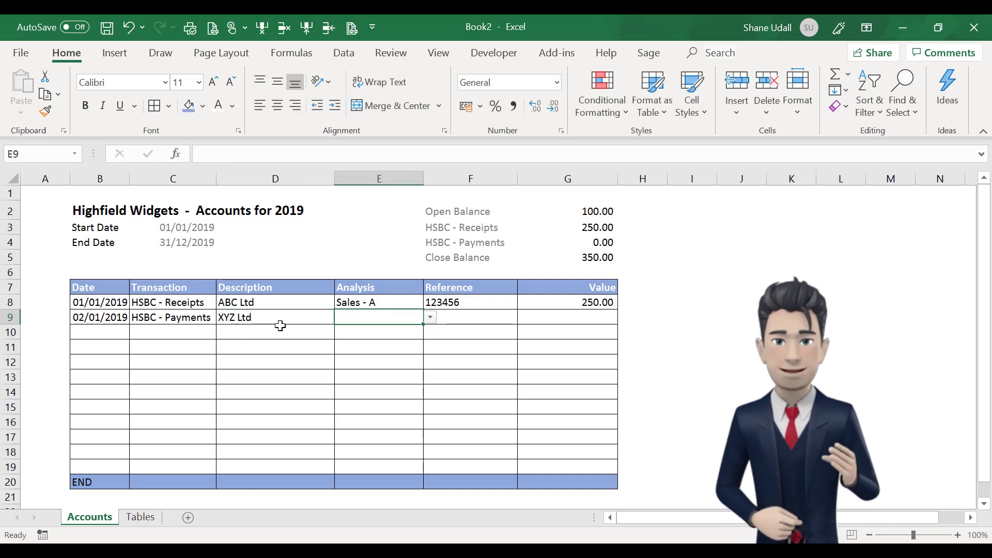
Complete row 9 with analysis Telephone, reference G678 and value 76.96.
{"action": "left_click", "coordinate": [430, 317]}
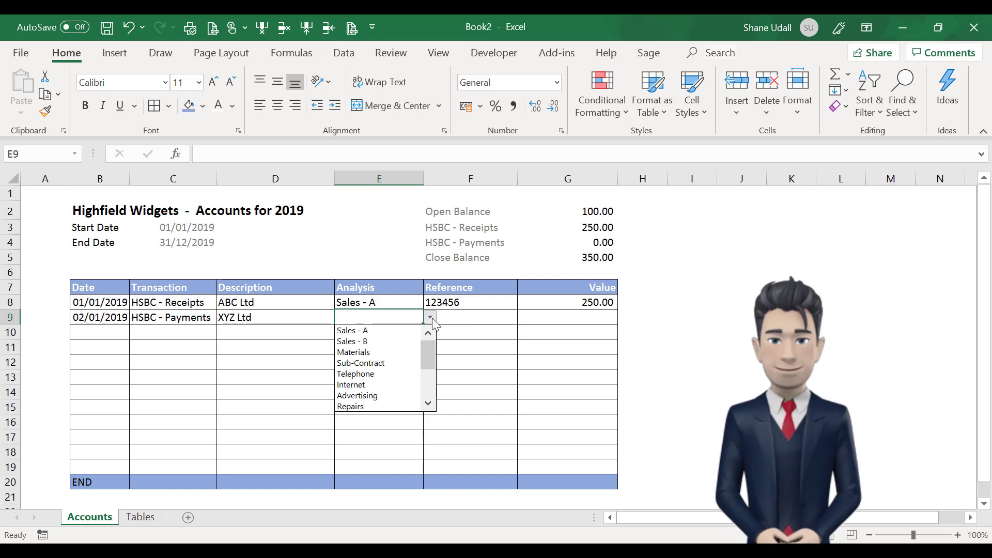
{"action": "left_click", "coordinate": [389, 373]}
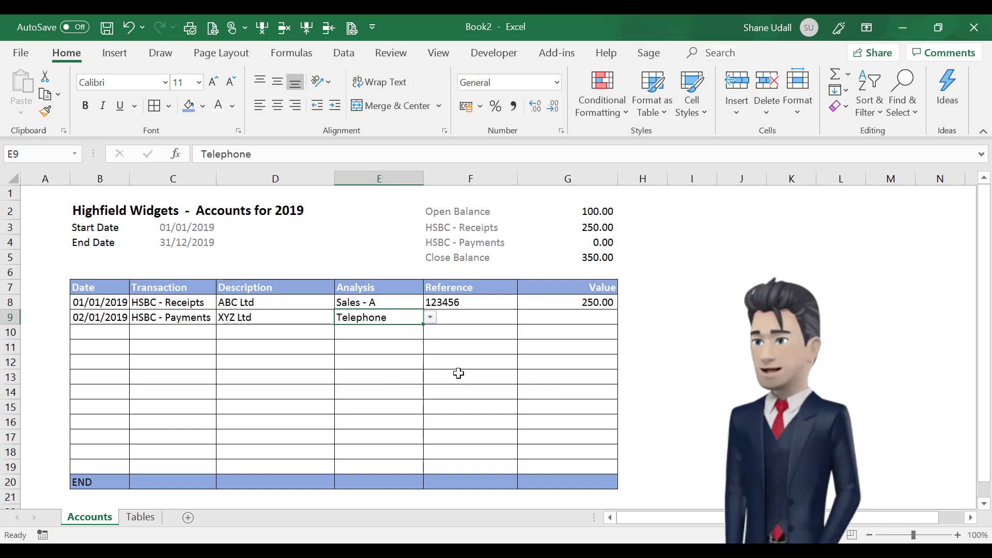
{"action": "left_click", "coordinate": [465, 320]}
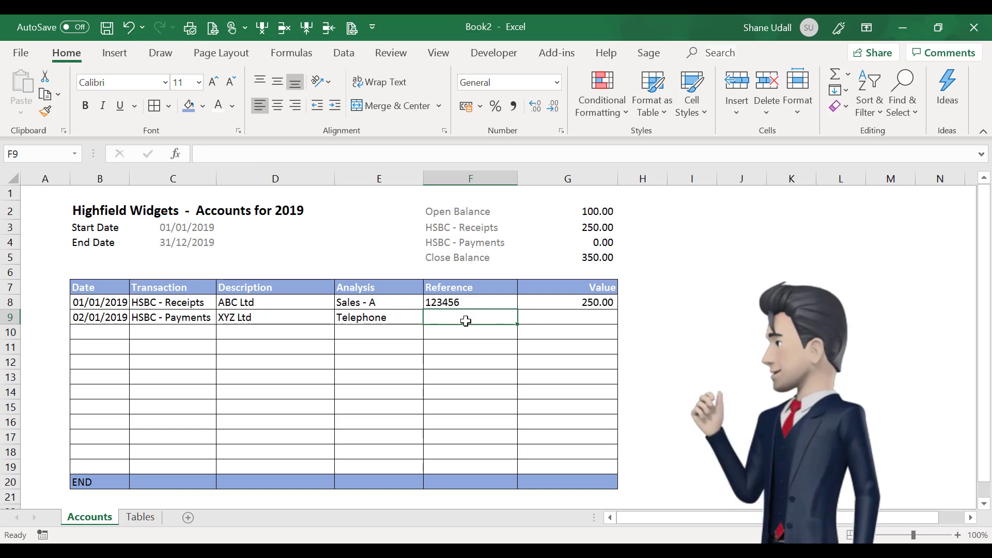
{"action": "type", "text": "G678"}
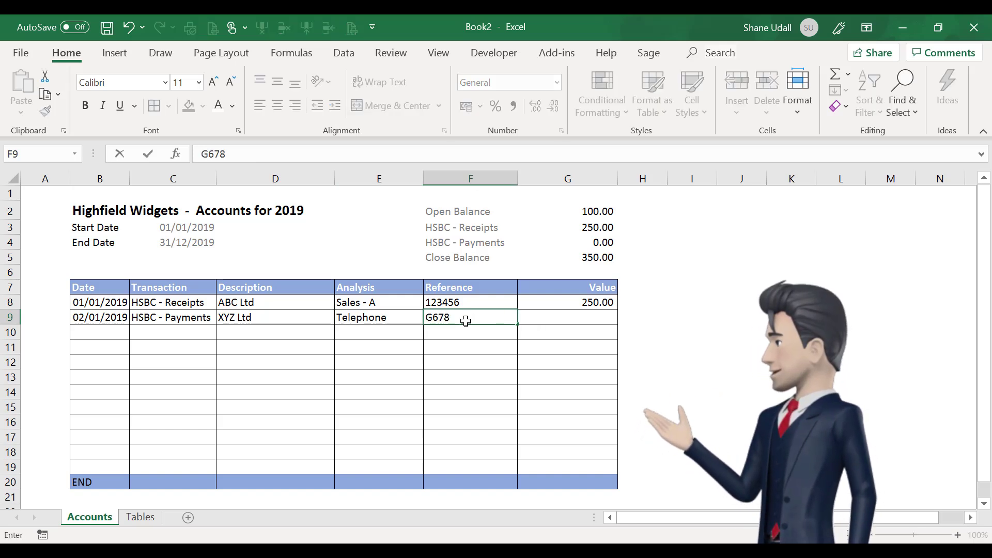
{"action": "key", "text": "Tab"}
{"action": "type", "text": "7"}
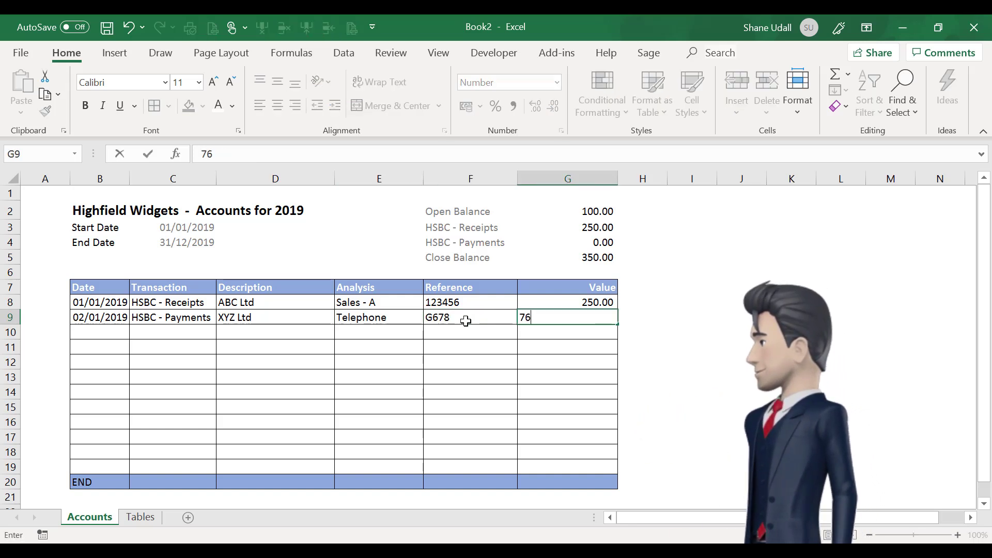
{"action": "key", "text": "Return"}
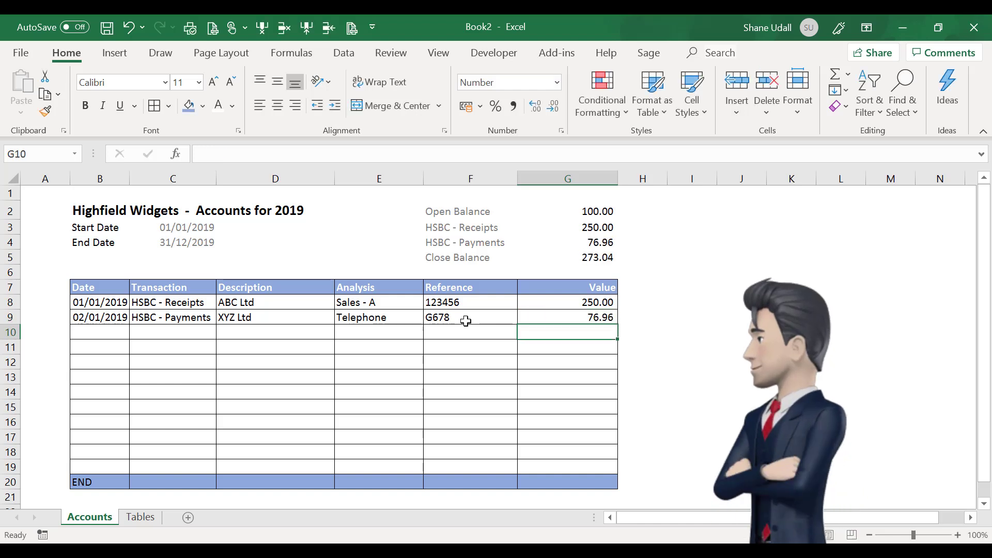
Check the balance figures G2:G5, Close Balance now 273.04, and the analysis entries in E8:E9.
{"action": "left_click", "coordinate": [595, 217]}
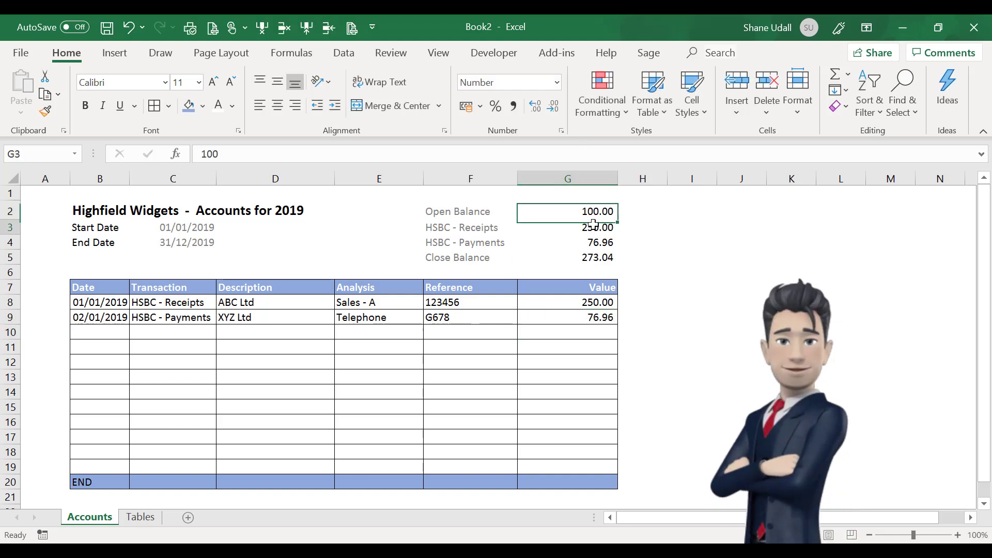
{"action": "left_click", "coordinate": [592, 227]}
{"action": "left_click", "coordinate": [585, 242]}
{"action": "left_click", "coordinate": [582, 259]}
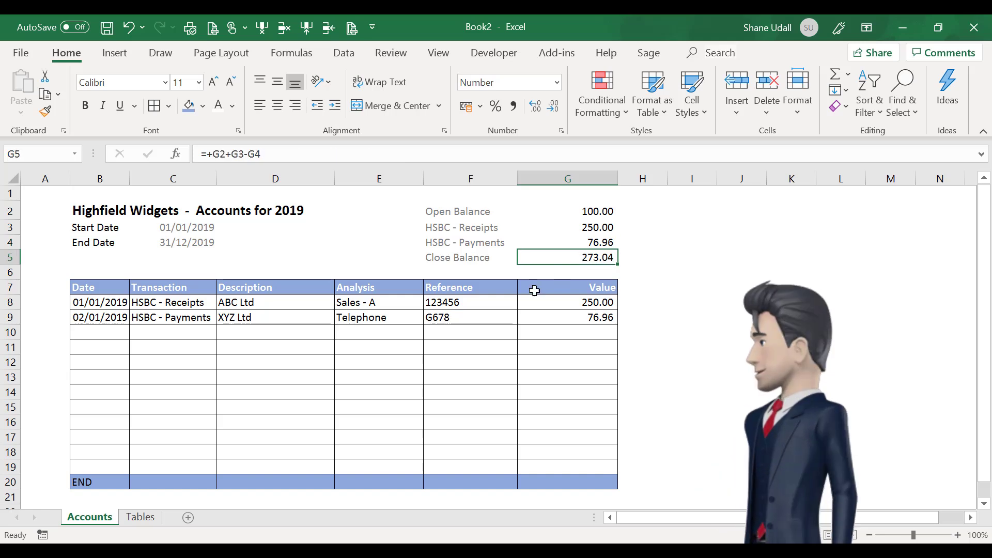
{"action": "left_click", "coordinate": [388, 317]}
{"action": "left_click", "coordinate": [380, 303]}
Confirm the Tables sheet shows a Telephone total of 76.96, then return to Accounts.
{"action": "left_click", "coordinate": [140, 517]}
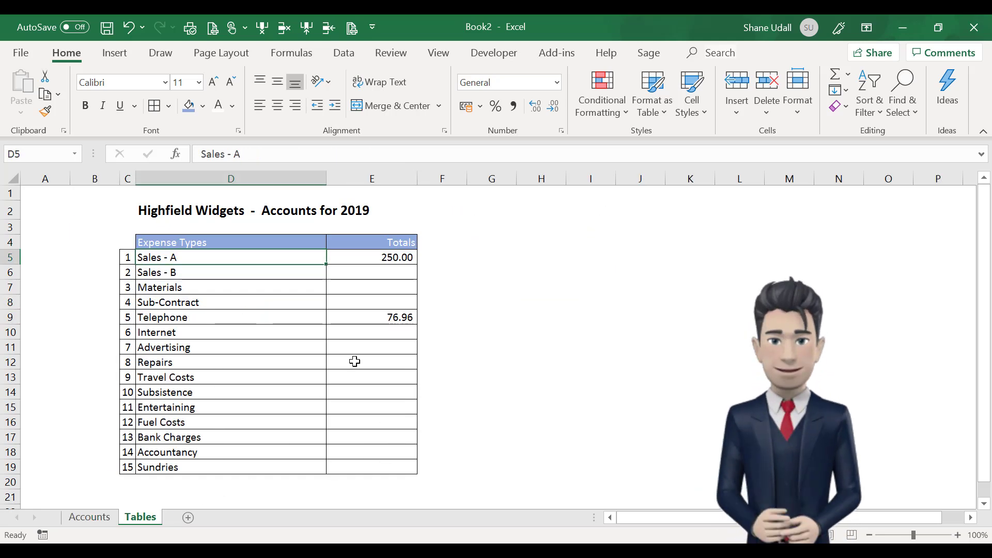
{"action": "left_click", "coordinate": [388, 257]}
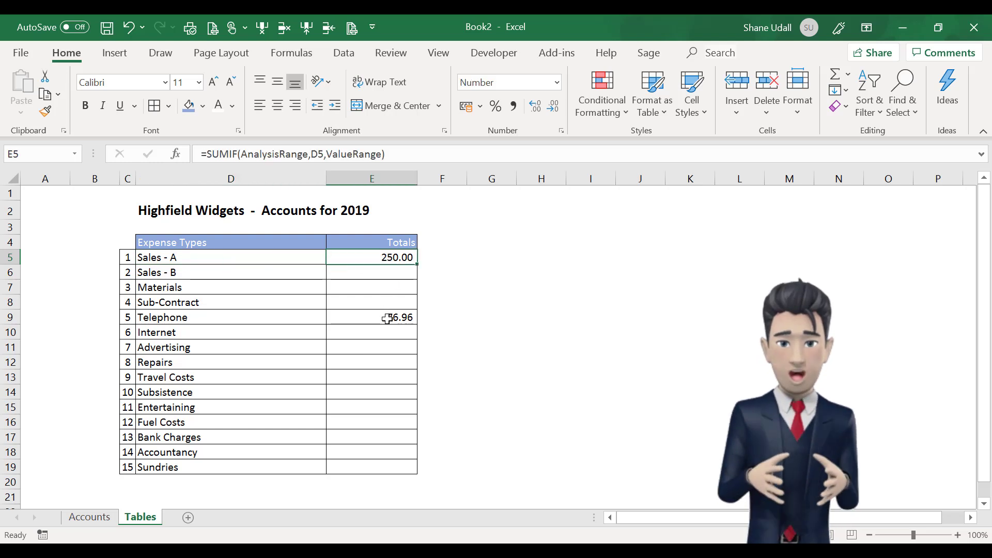
{"action": "left_click", "coordinate": [388, 319]}
{"action": "left_click", "coordinate": [80, 518]}
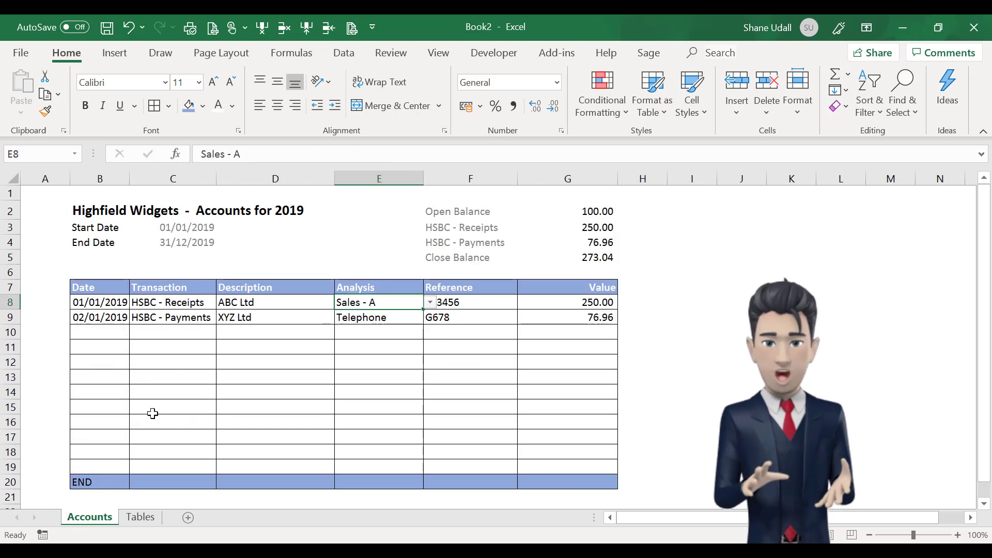
{"action": "left_click", "coordinate": [100, 333]}
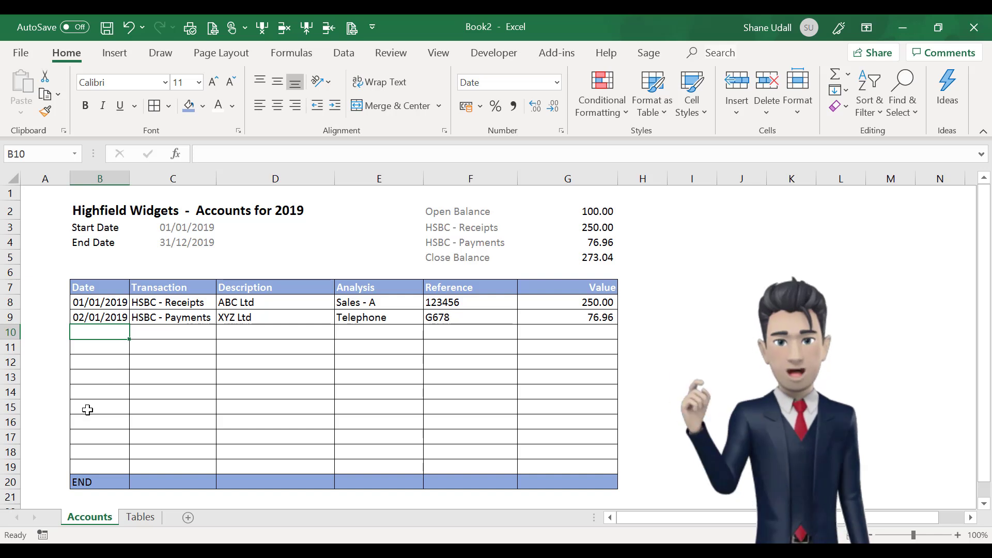
Enter row 10 as an HSBC - Payments transaction dated 03/01/2019 with description Wages.
{"action": "type", "text": "3/01"}
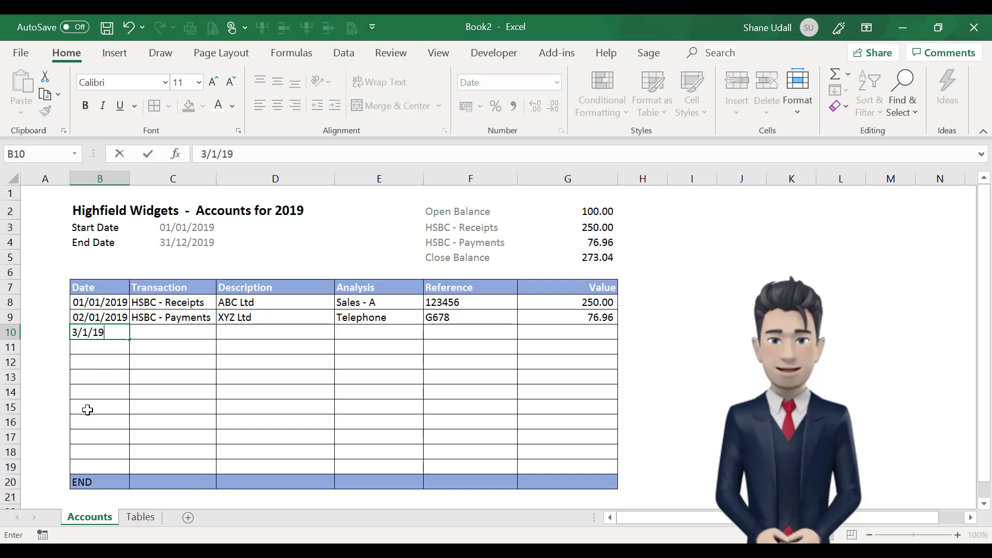
{"action": "type", "text": "/2019"}
{"action": "key", "text": "Tab"}
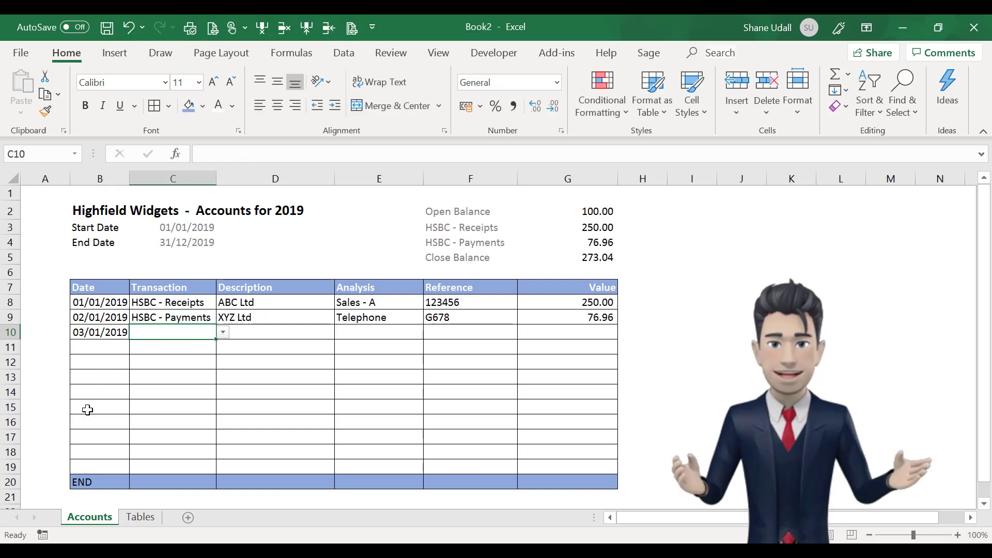
{"action": "left_click", "coordinate": [222, 333]}
{"action": "left_click", "coordinate": [209, 362]}
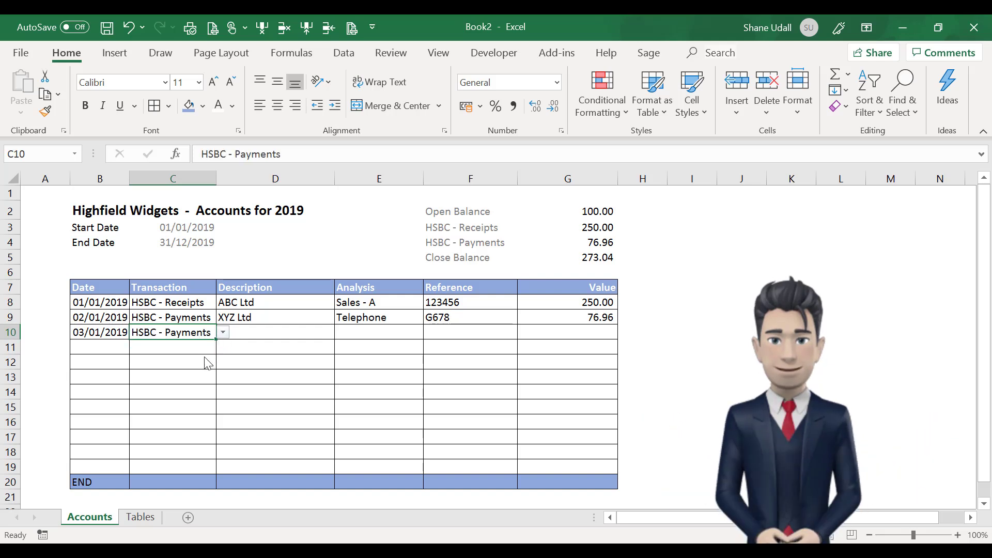
{"action": "left_click", "coordinate": [244, 332]}
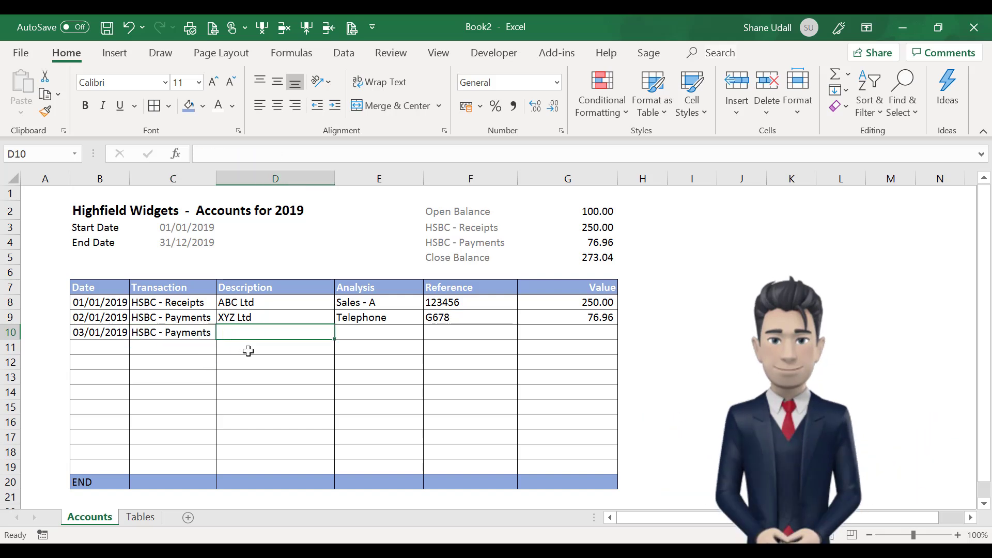
{"action": "type", "text": "Wages"}
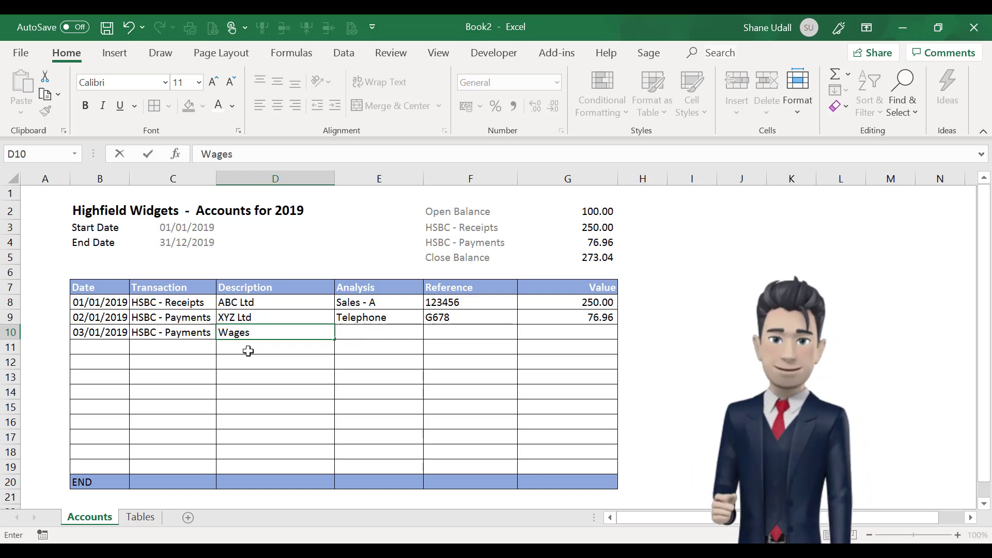
{"action": "key", "text": "Tab"}
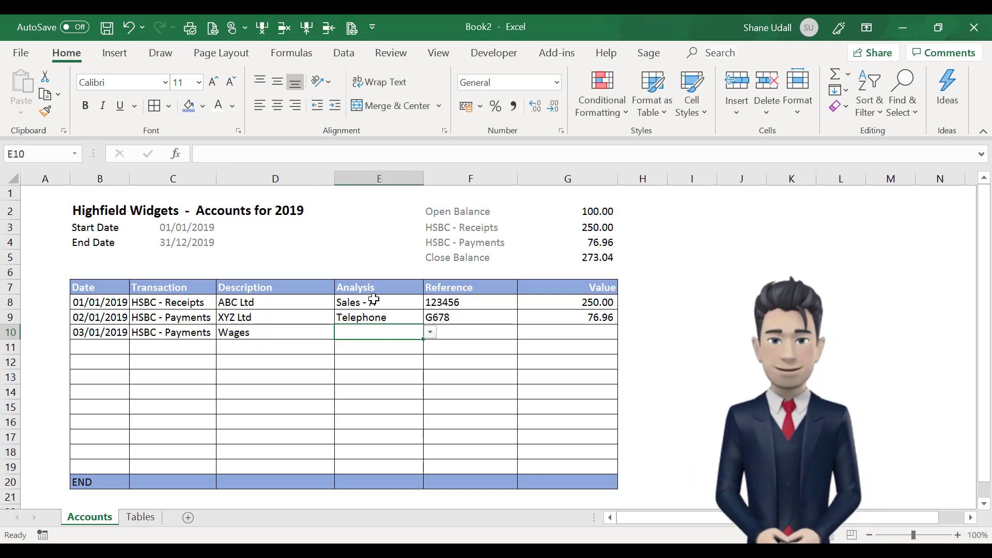
Analyse row 10 as Sub-Contract, add the payee reference and a 760.00 payment amount.
{"action": "left_click", "coordinate": [430, 332]}
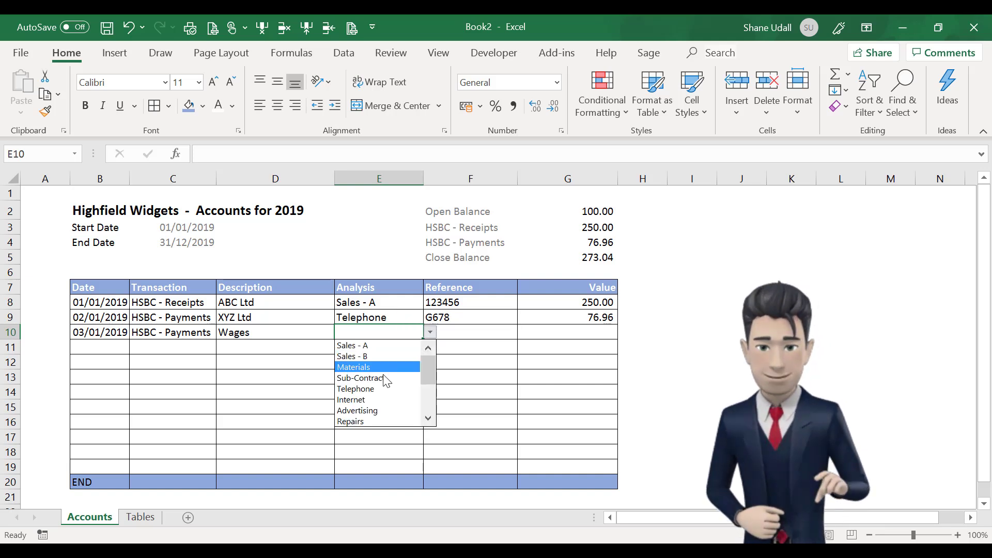
{"action": "left_click", "coordinate": [383, 383]}
{"action": "left_click", "coordinate": [466, 333]}
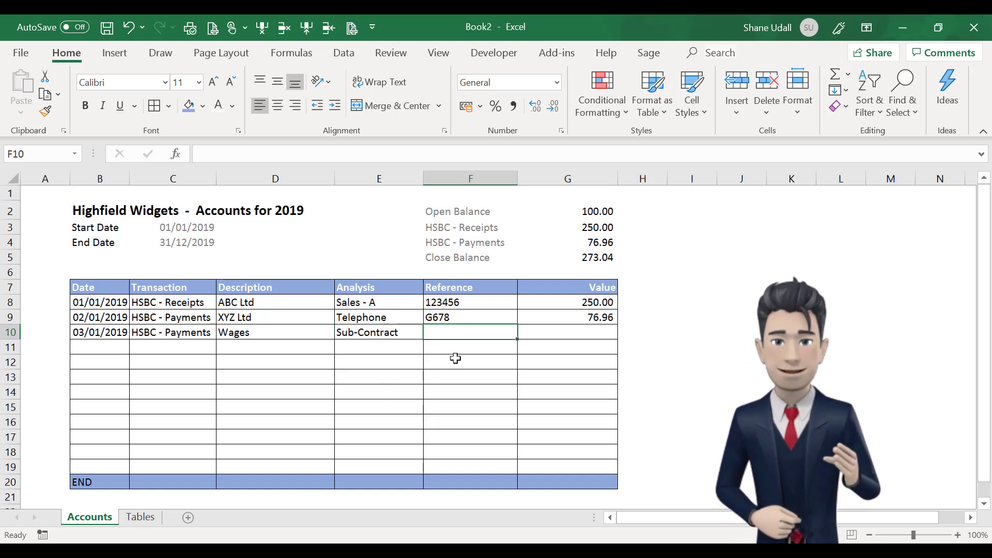
{"action": "type", "text": "Bill Pearce"}
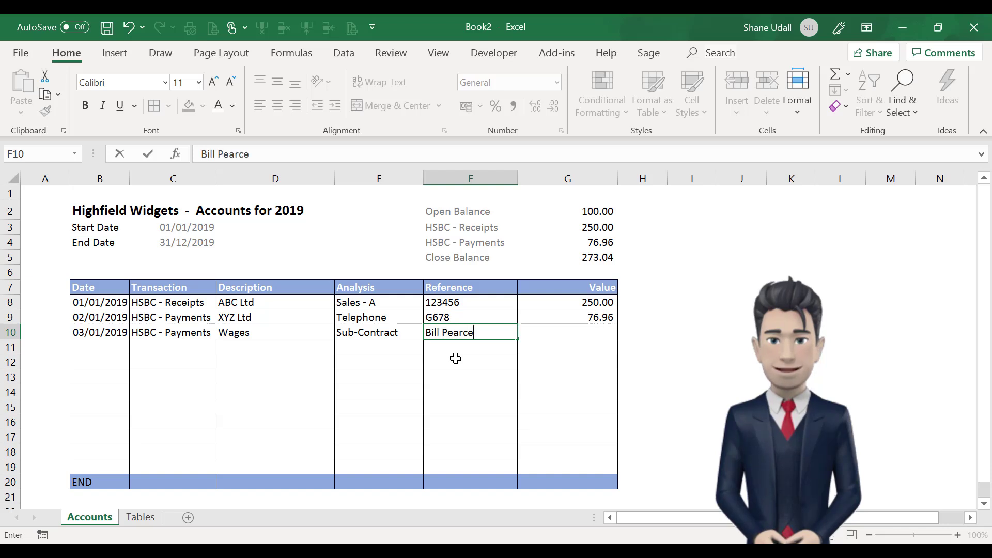
{"action": "key", "text": "Tab"}
{"action": "type", "text": "760"}
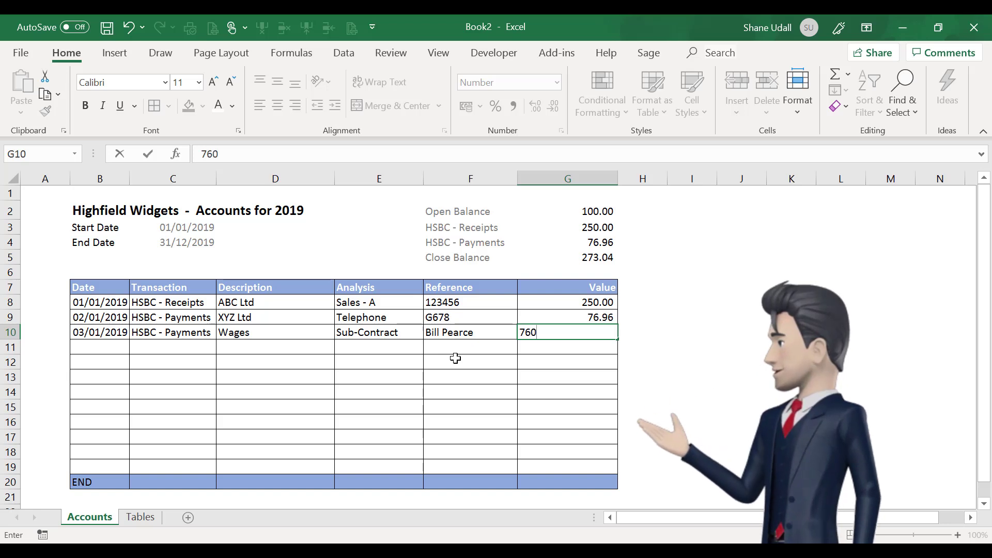
{"action": "key", "text": "Return"}
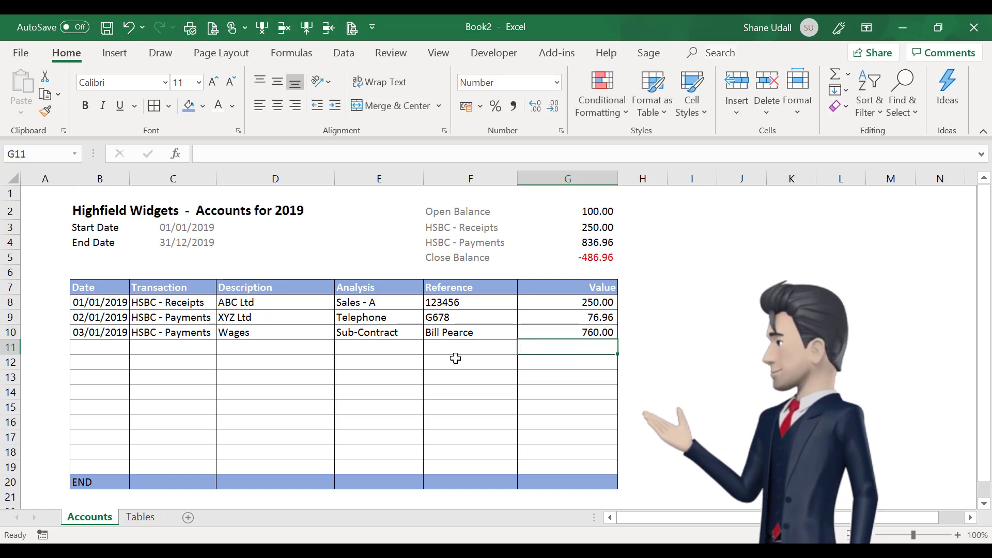
{"action": "key", "text": "Up"}
Check the G5 Close Balance formula, then verify the Tables sheet's Sub-Contract total reads 760.00.
{"action": "left_click", "coordinate": [589, 260]}
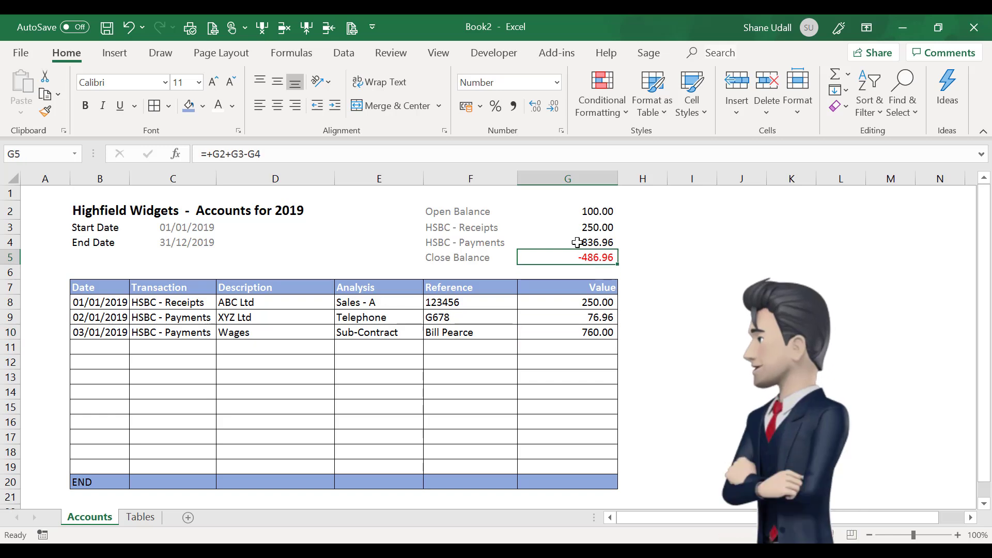
{"action": "left_click", "coordinate": [108, 347]}
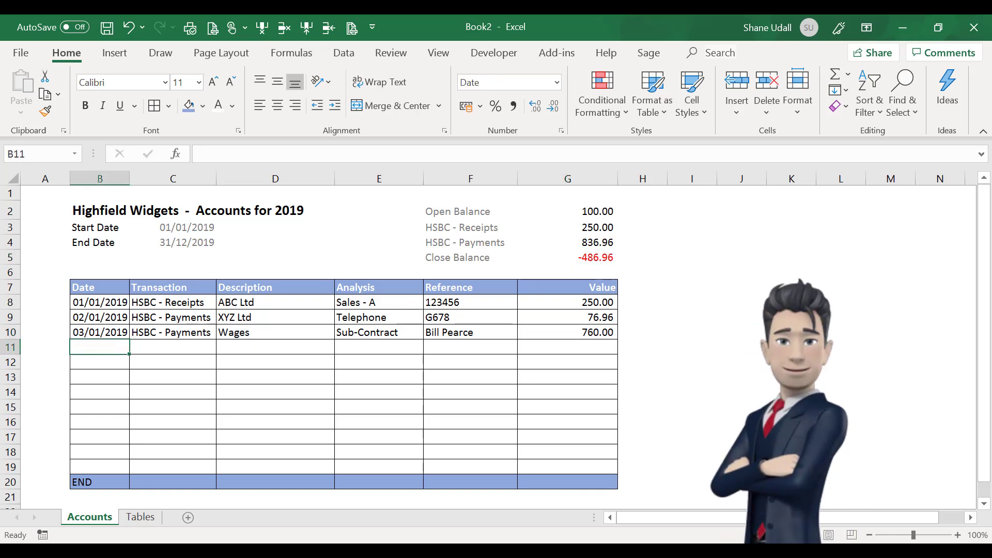
{"action": "left_click", "coordinate": [139, 517]}
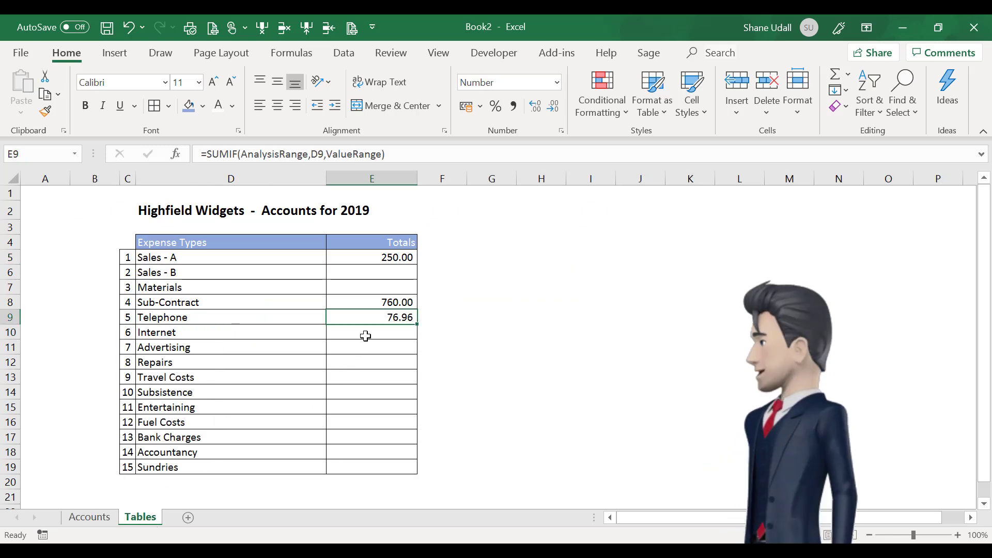
{"action": "left_click", "coordinate": [386, 301]}
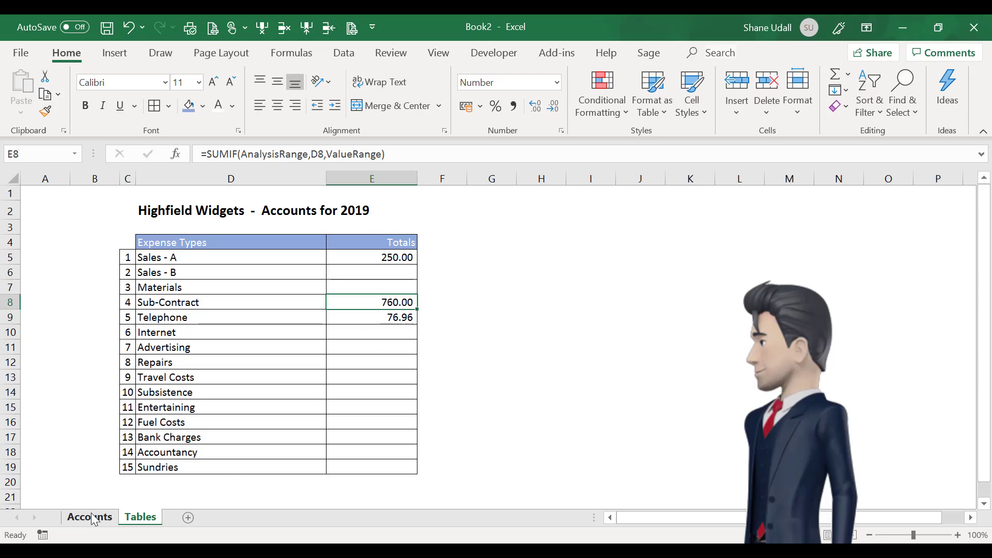